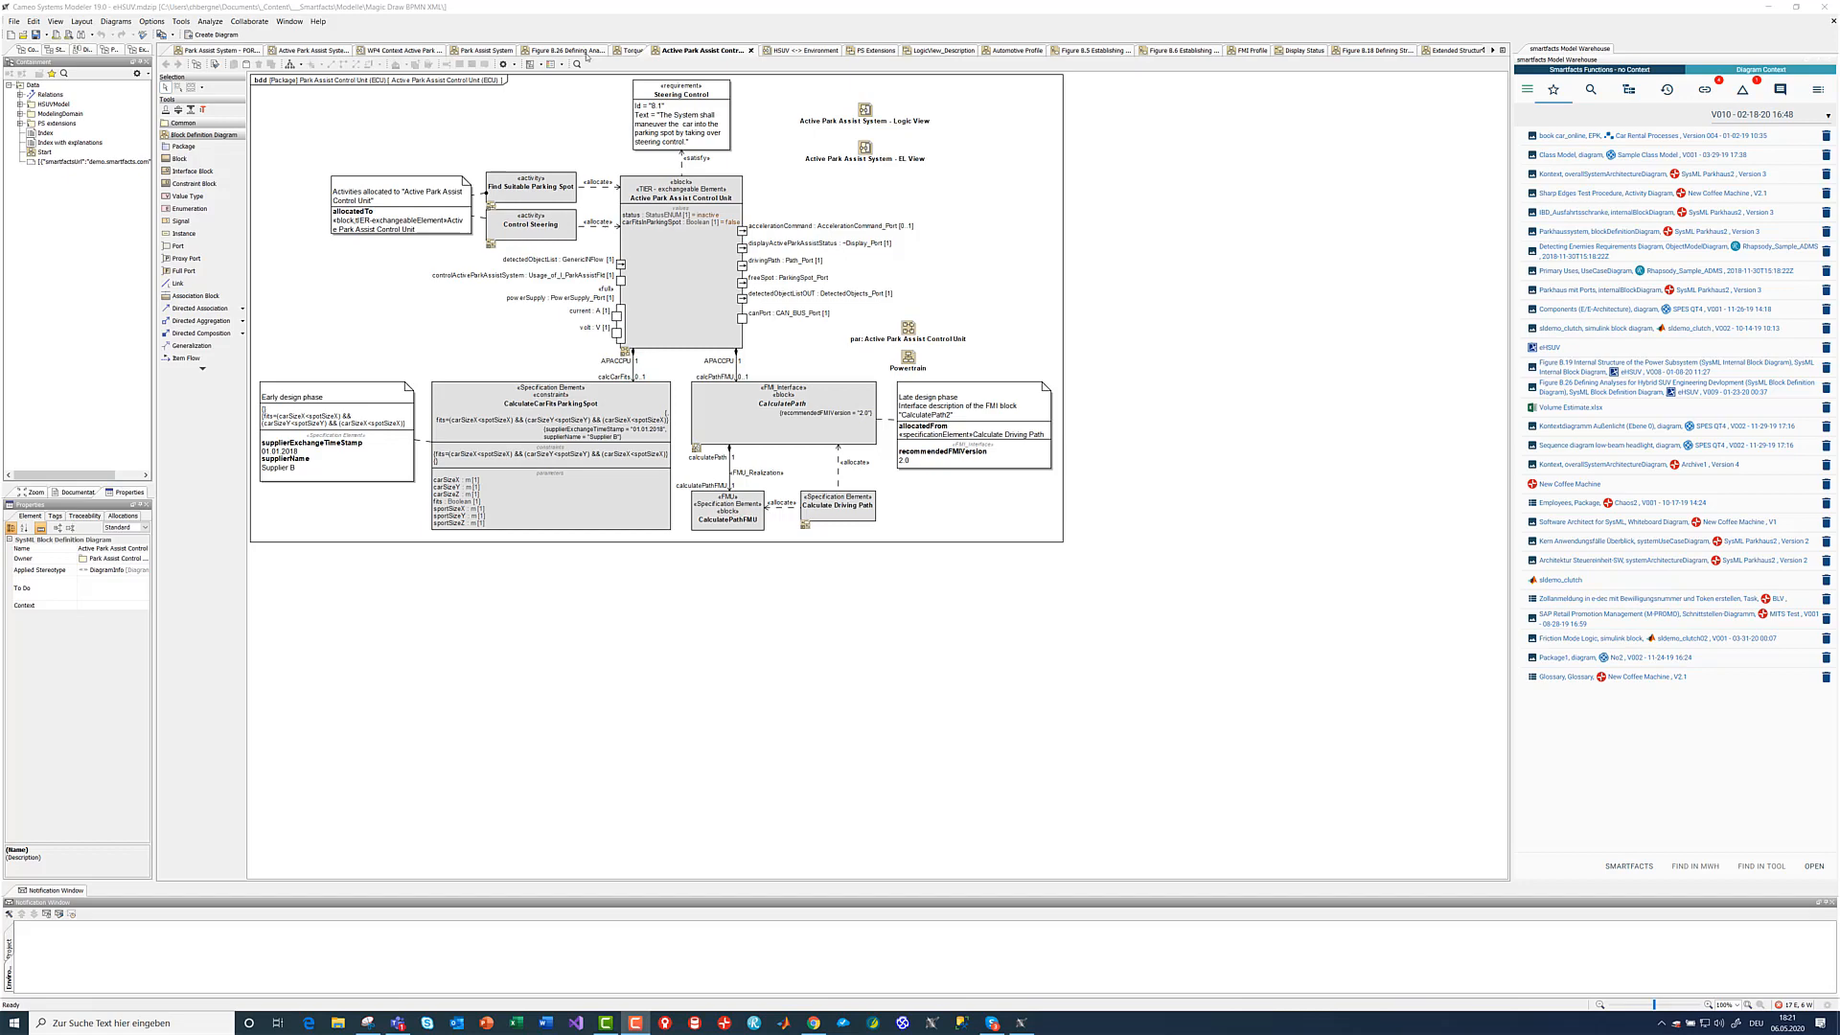
- Display the Figure B.26 diagram and expand its Is Equivalent global links in the smartfacts Model Warehouse
click(575, 51)
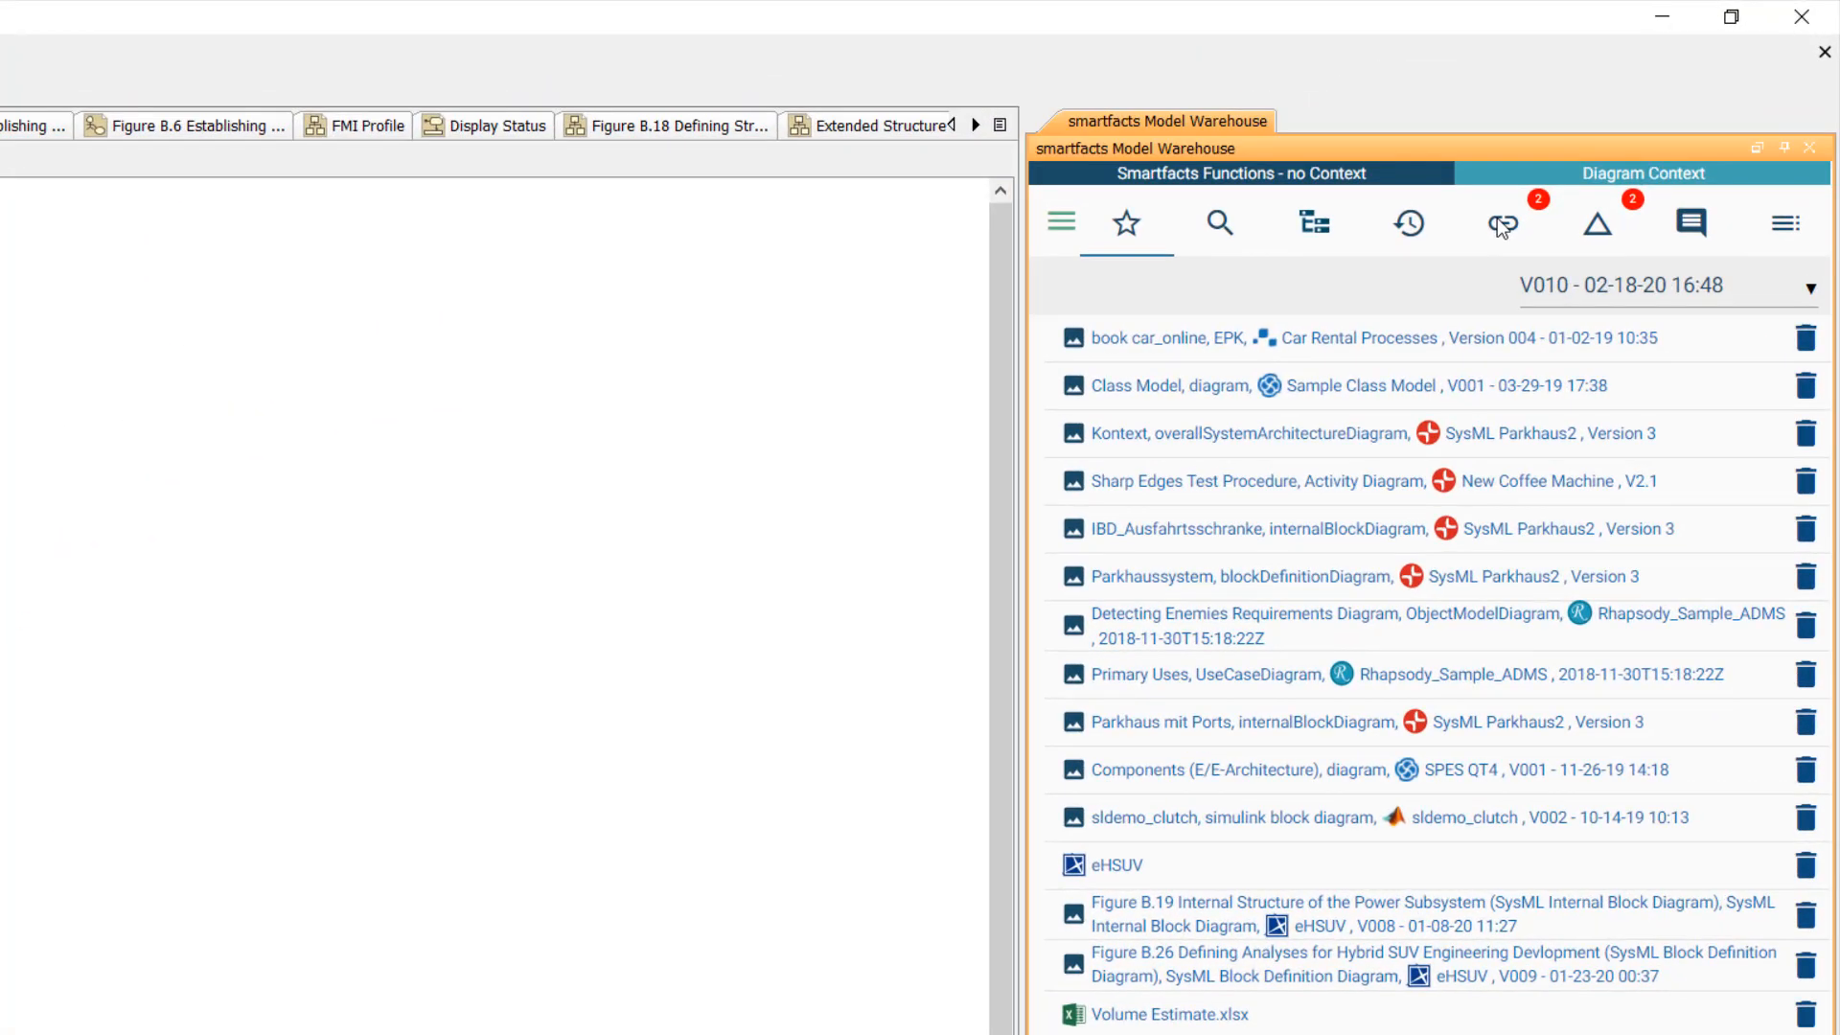
click(1706, 92)
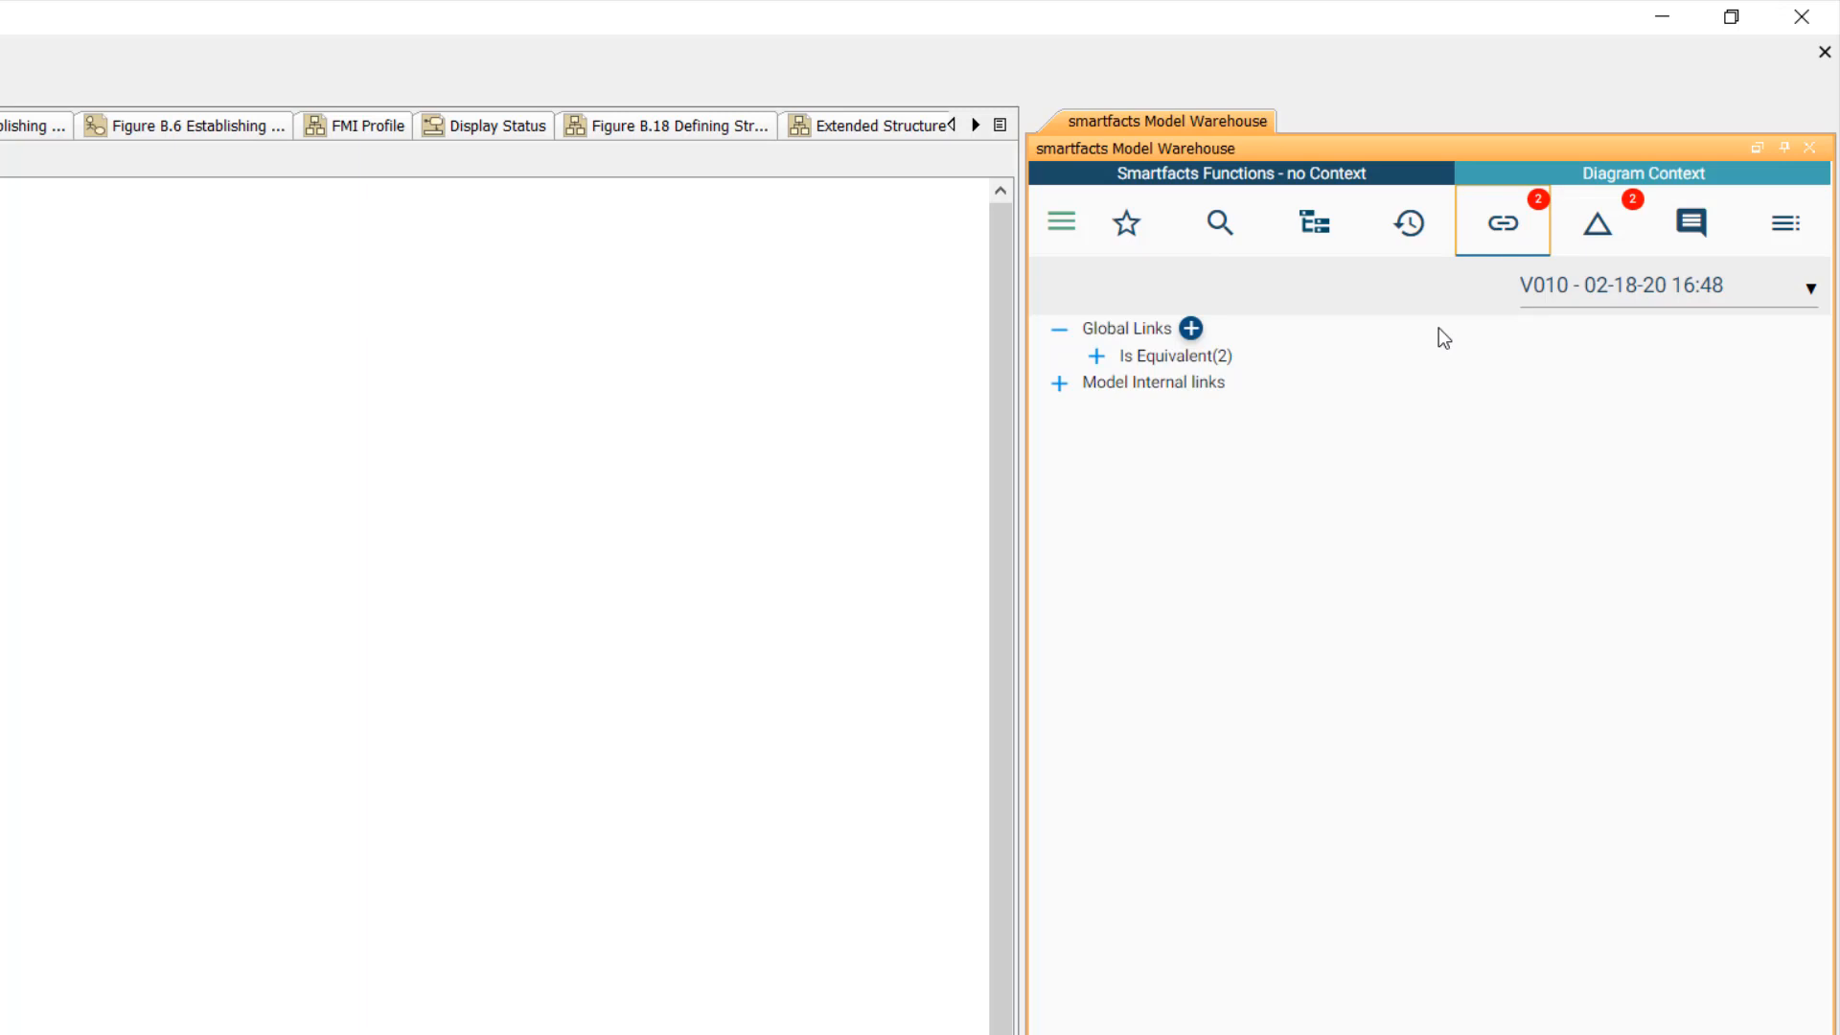
click(1109, 357)
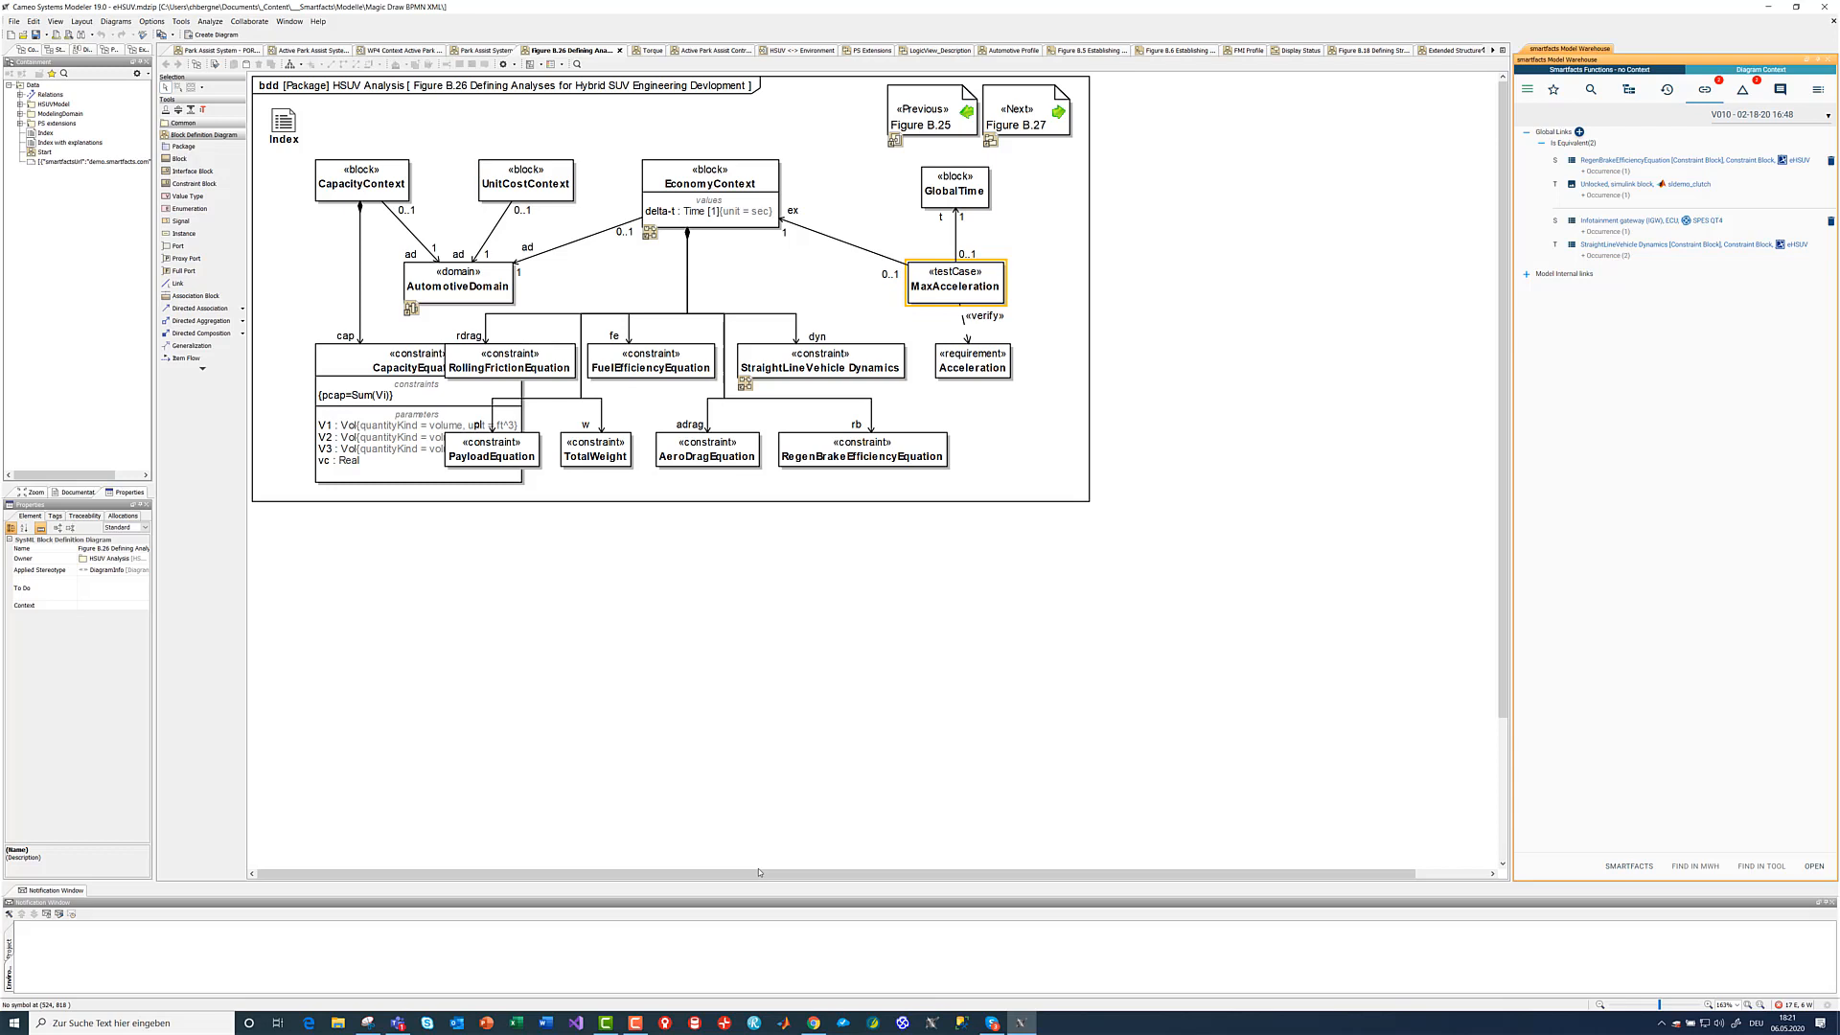
- Switch to smartfacts in the browser, search the content for B.26, and load the Figure B.26 block definition diagram into the left view
click(813, 1022)
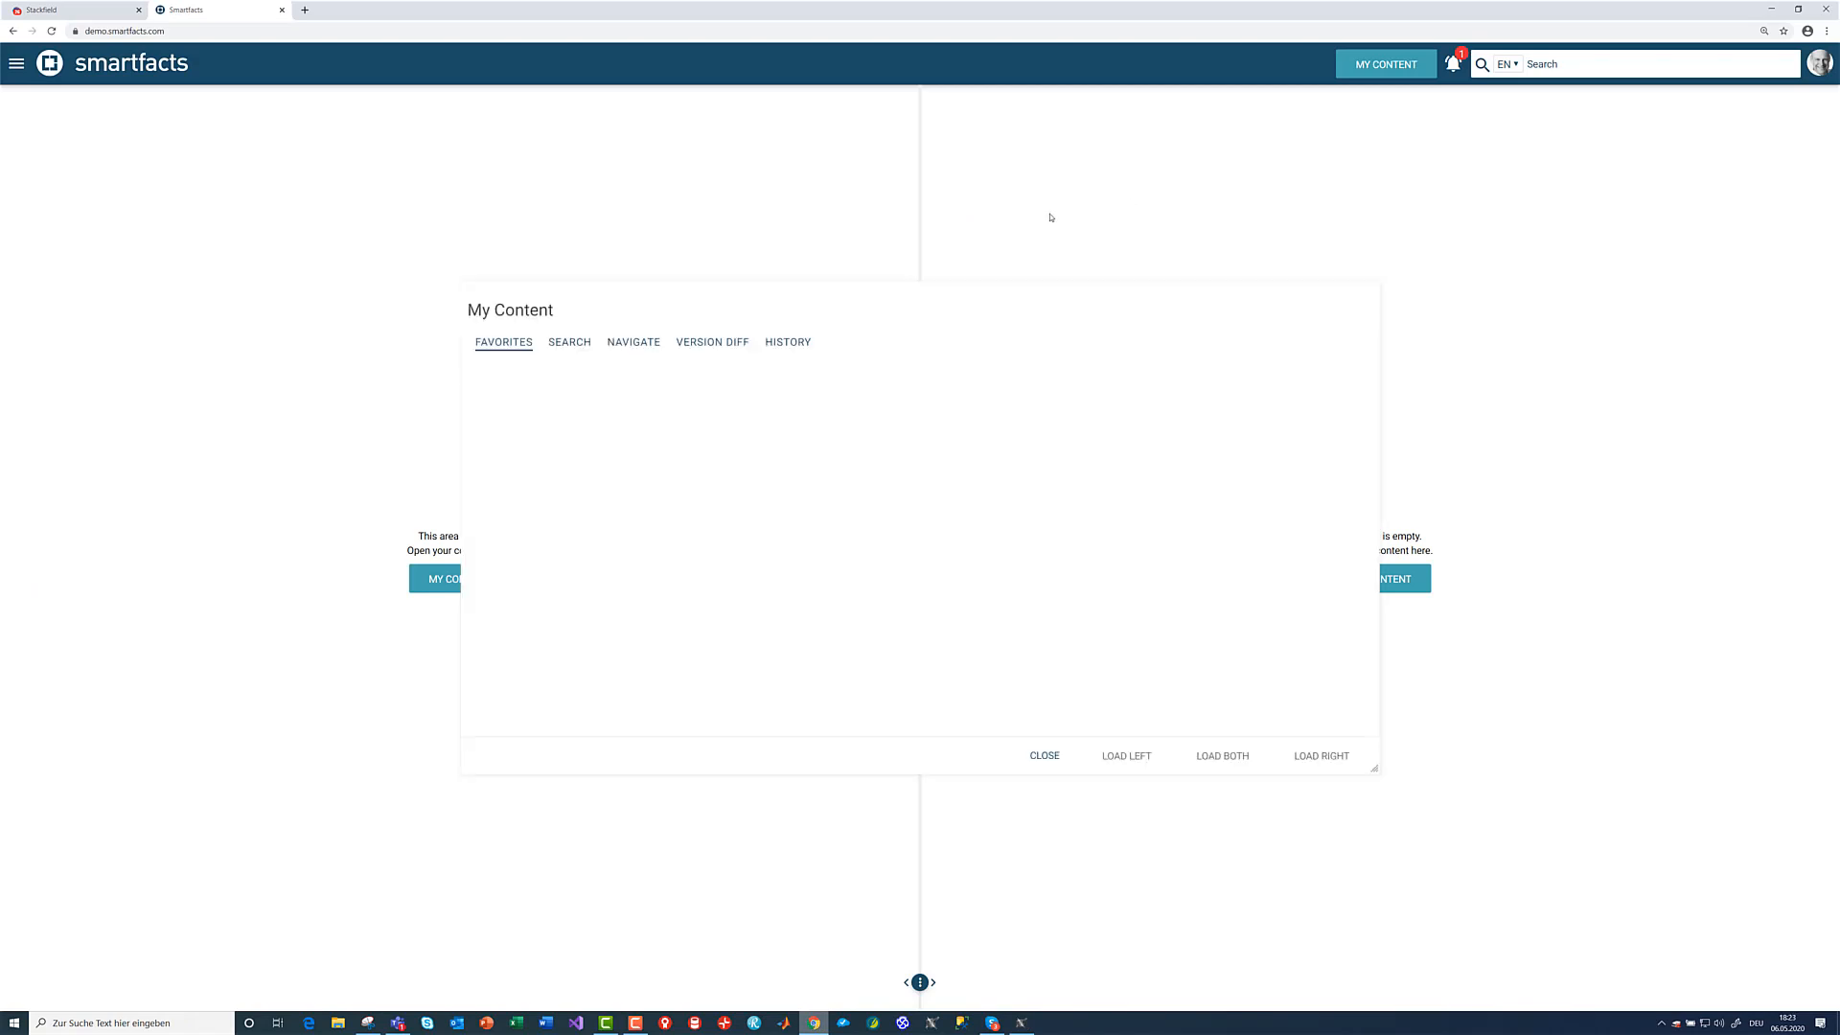
click(573, 342)
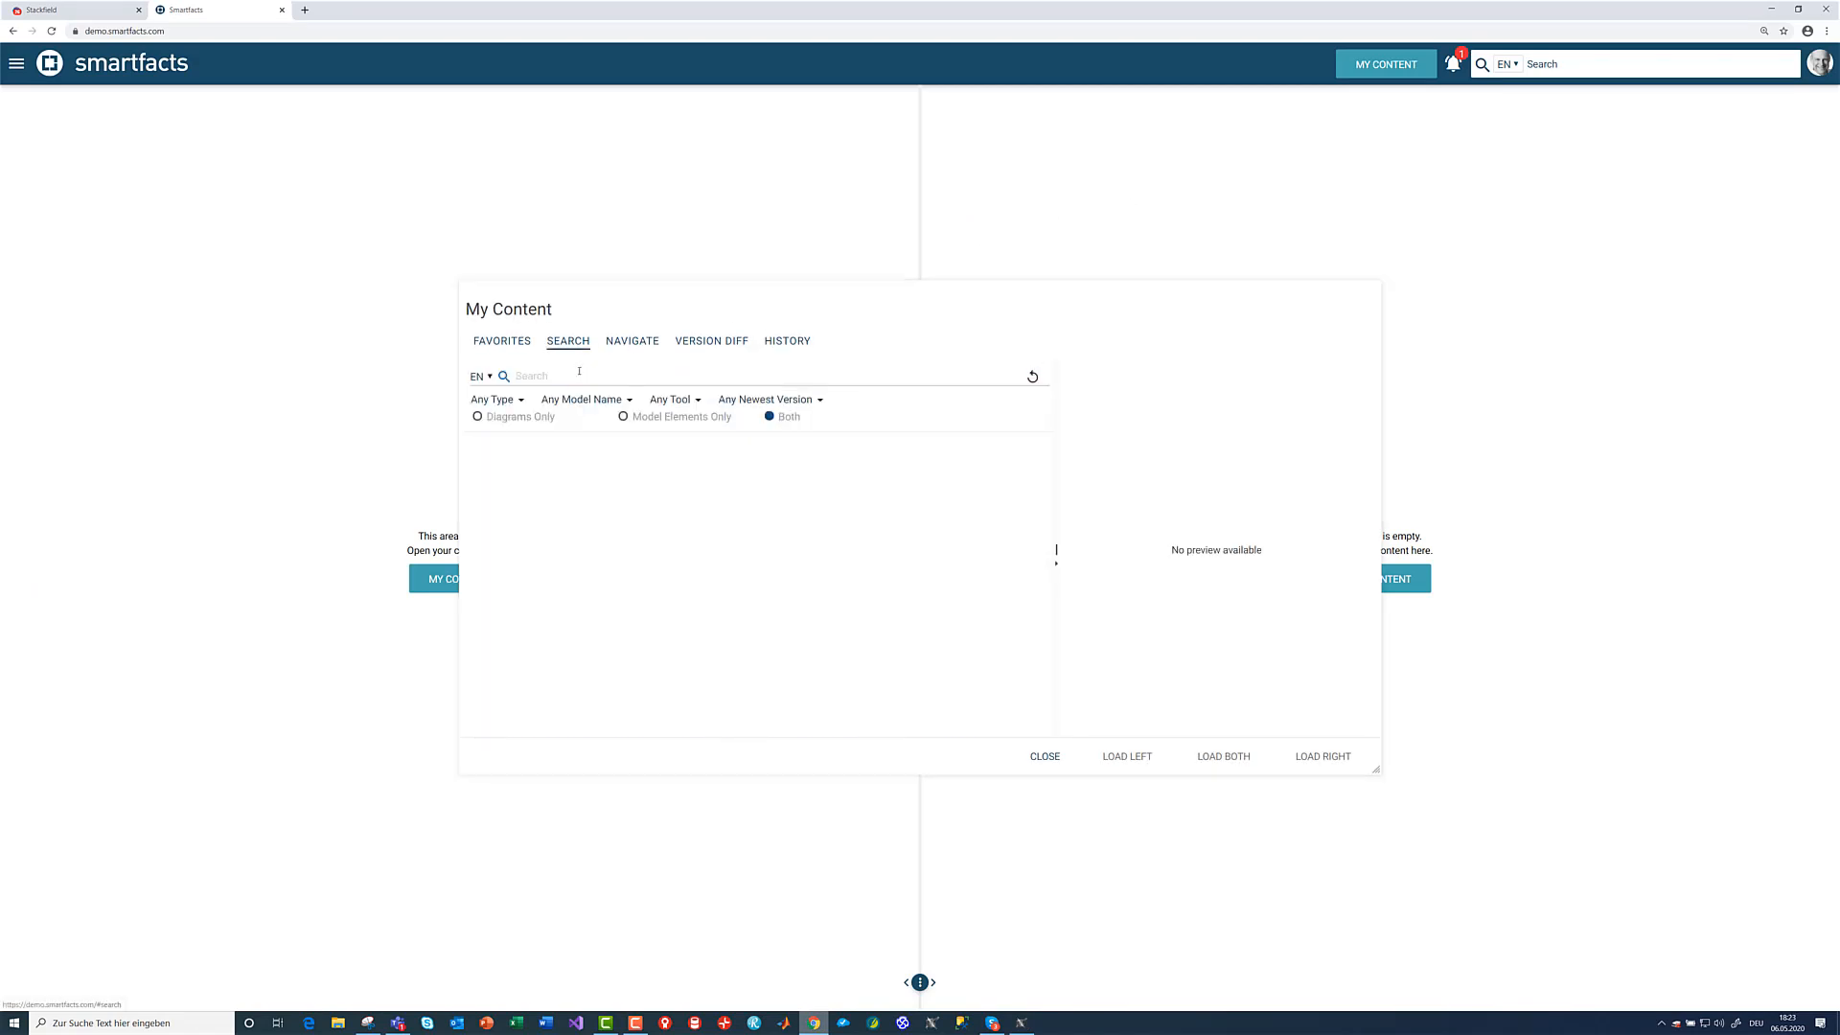
click(559, 372)
text(B)
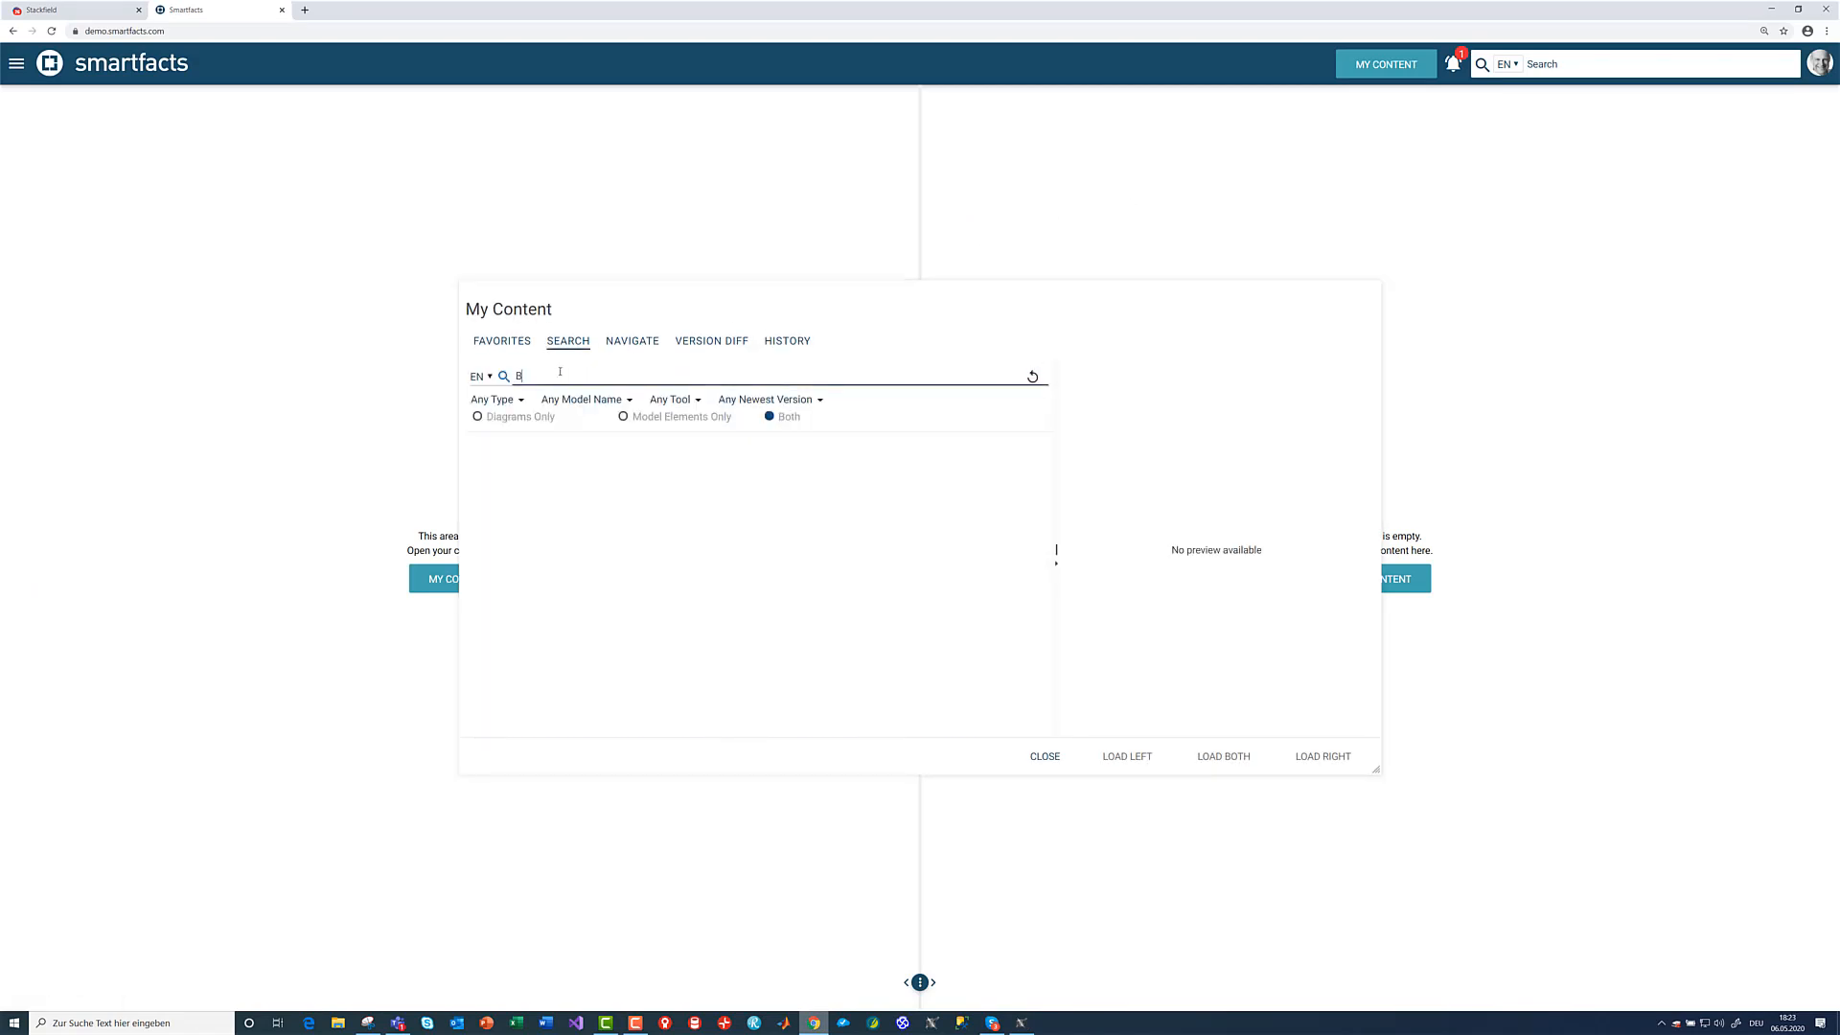
text(.26)
key(Return)
click(545, 458)
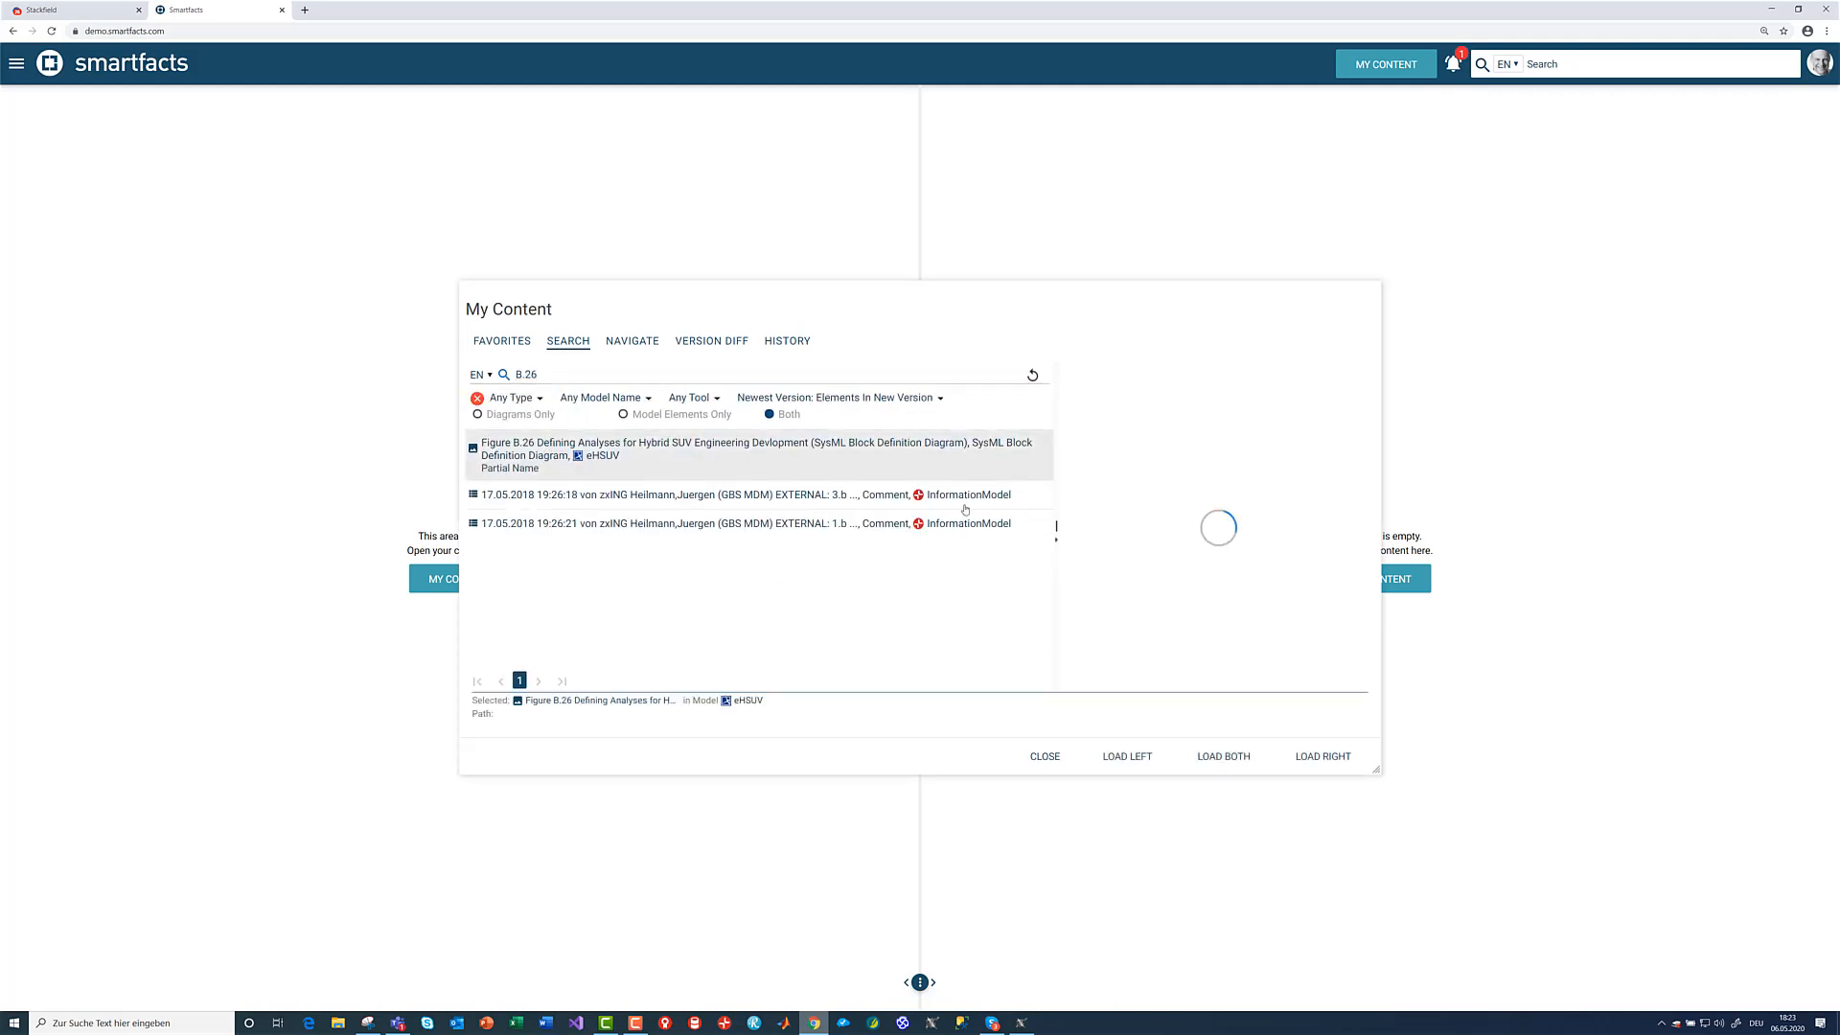
click(1123, 756)
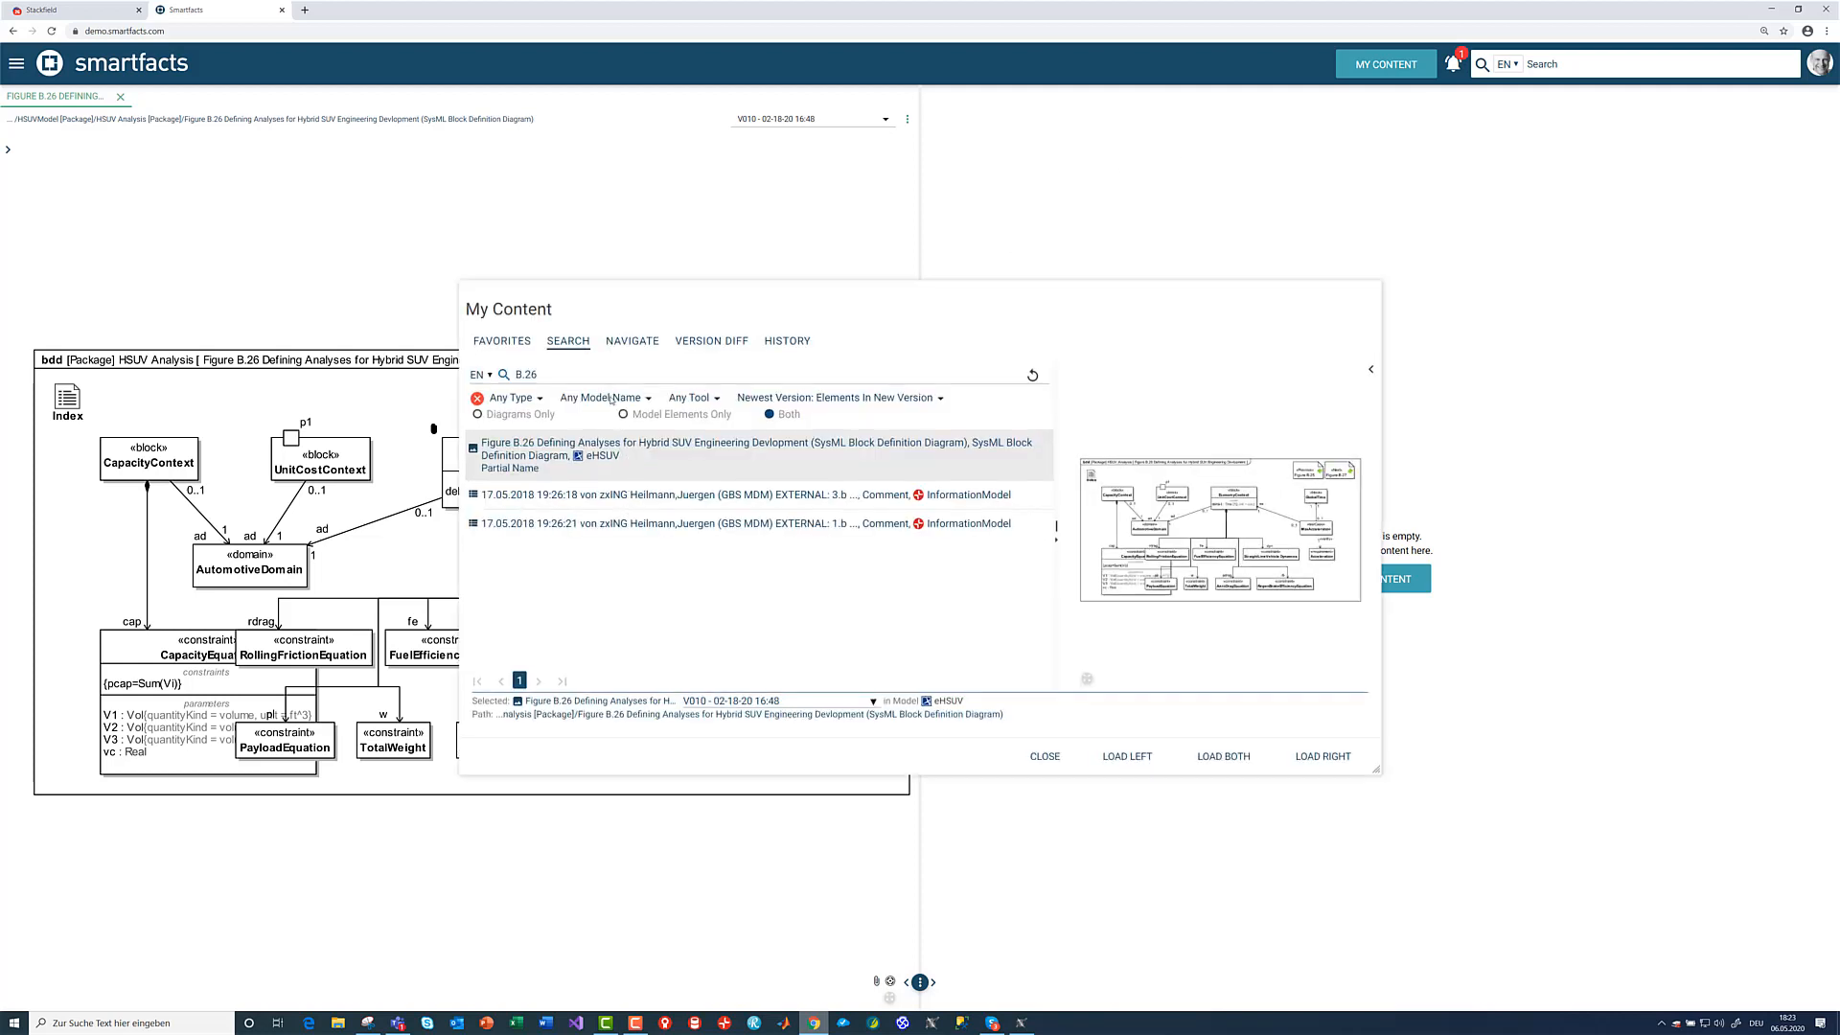
- Browse the smartfacts Warehouse to Tutorial > ARIS Demo 01 and load the Akquiseprozess diagram into the right view
click(625, 342)
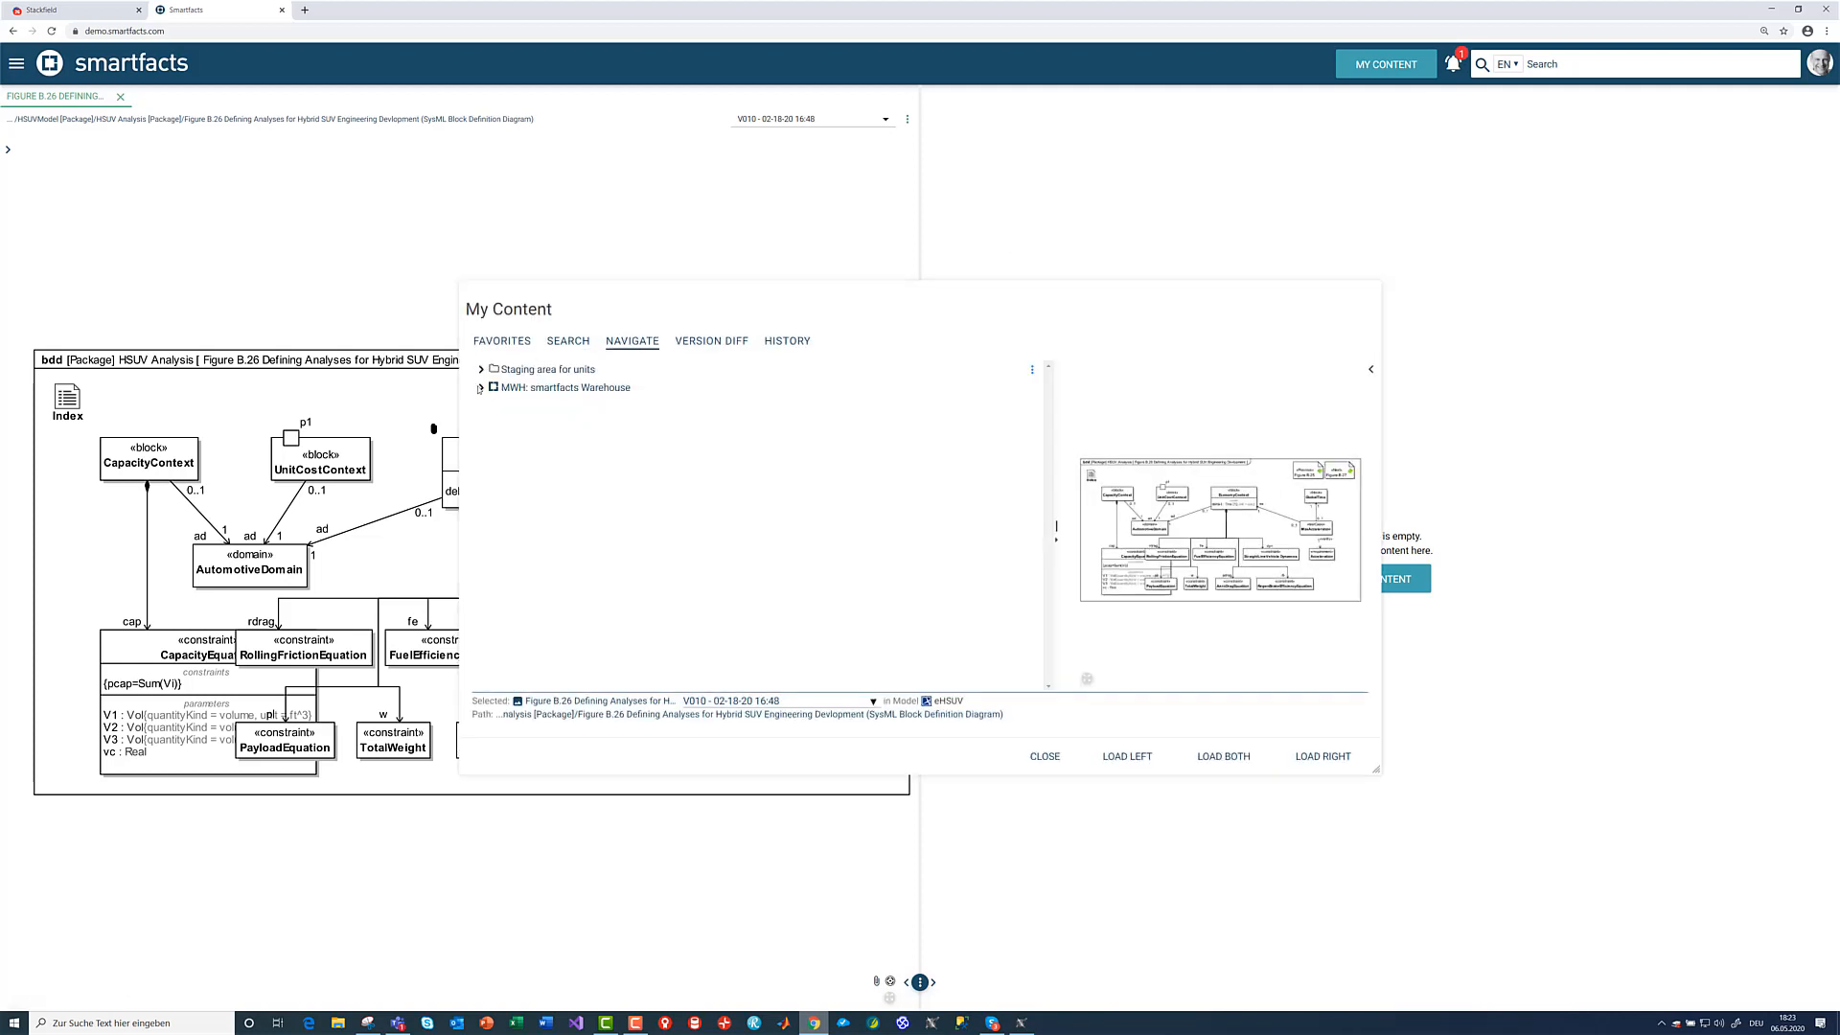
click(481, 387)
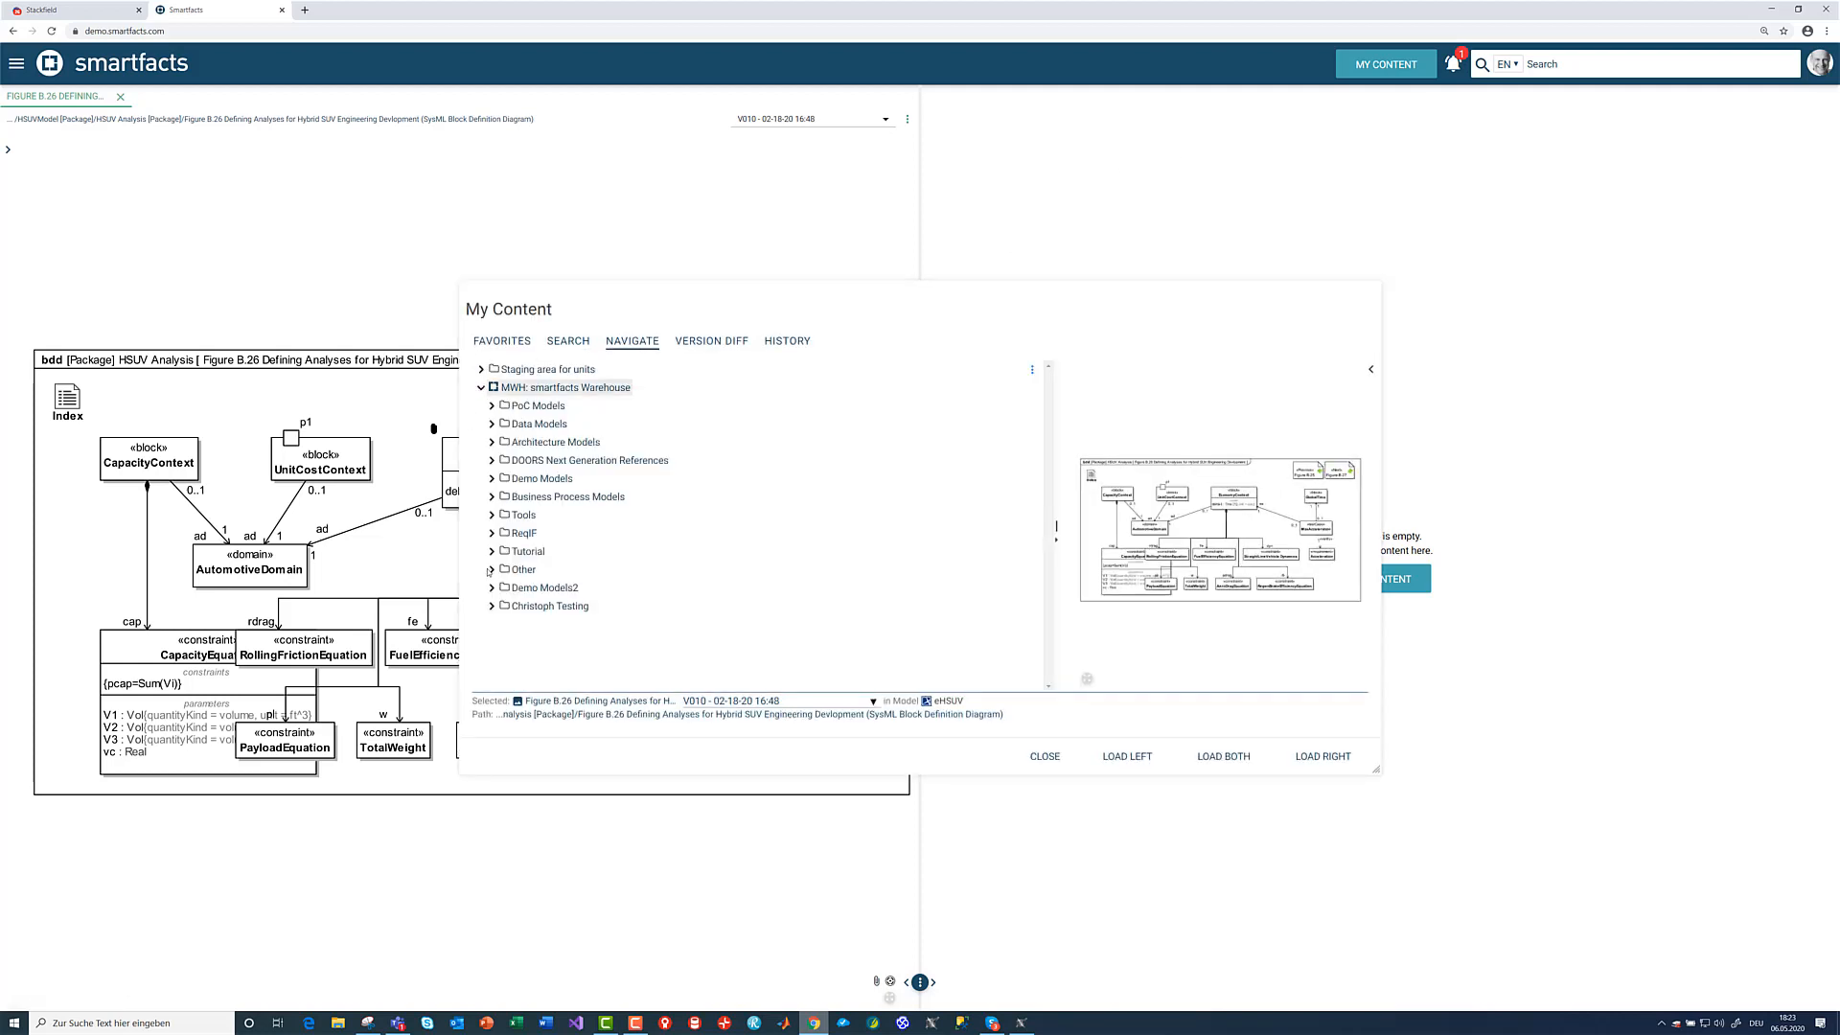
click(492, 552)
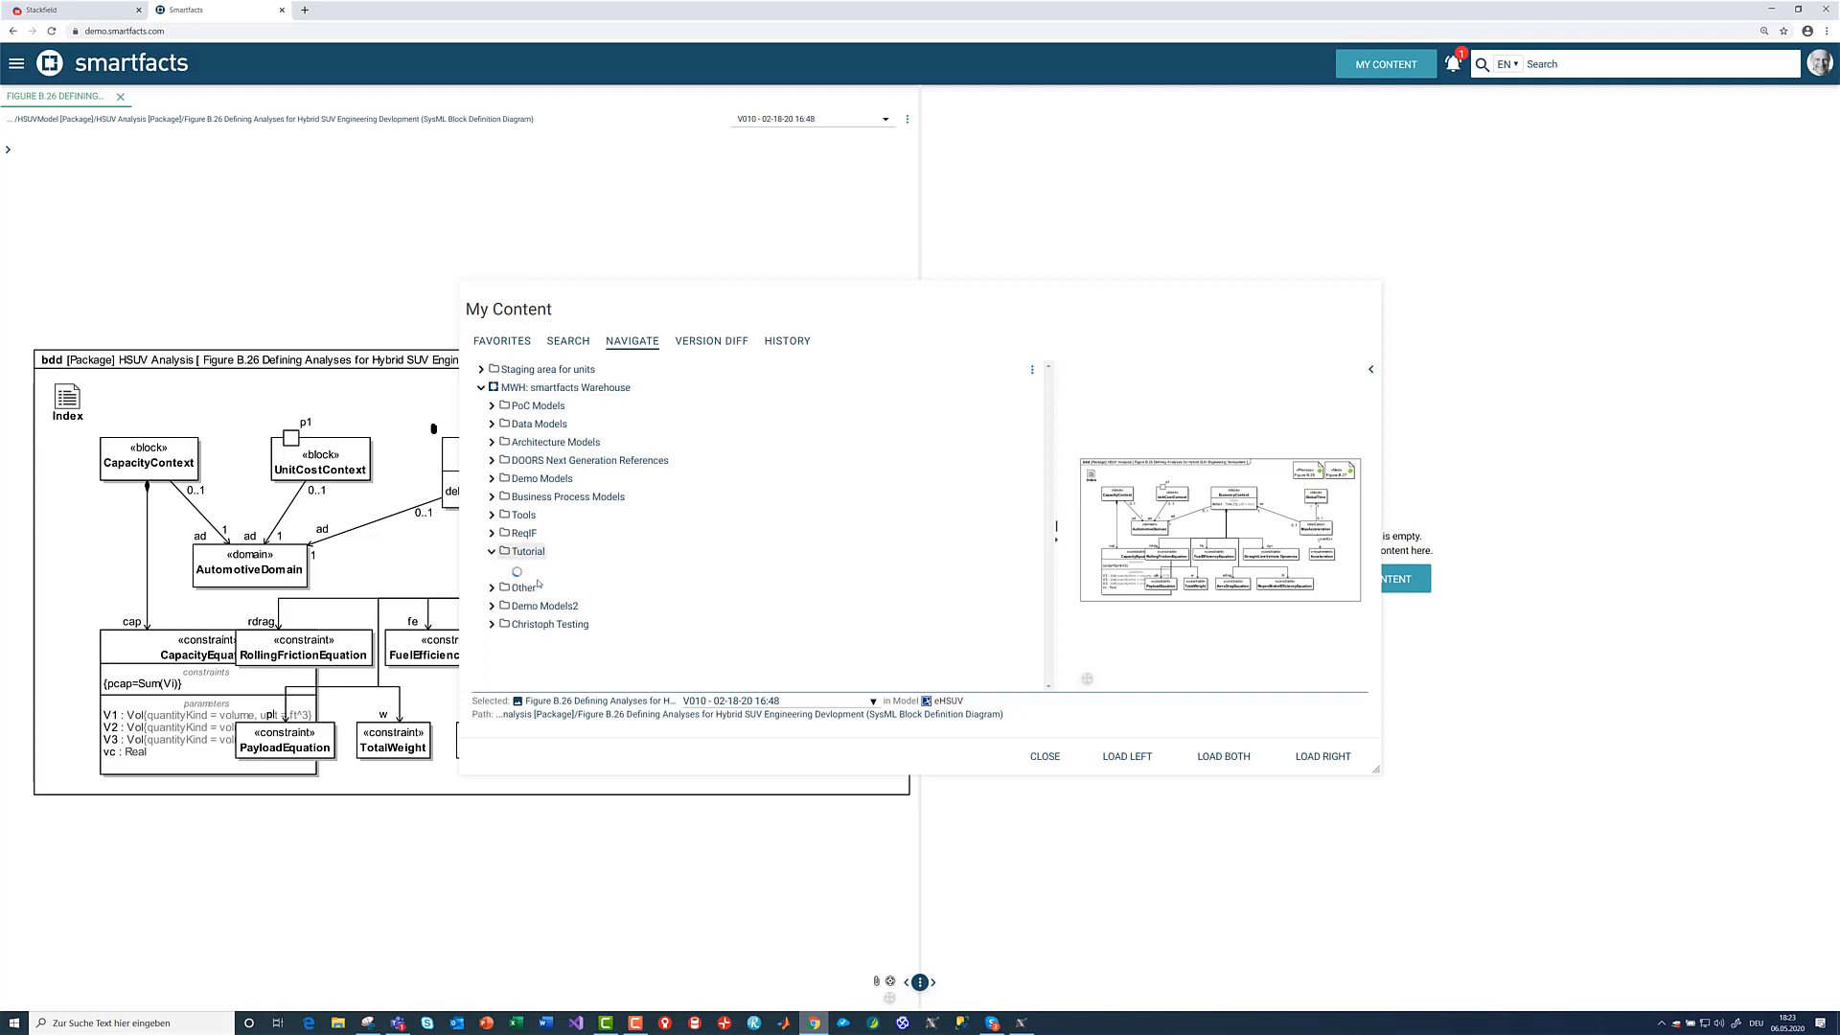
scroll(525, 604, down, 3)
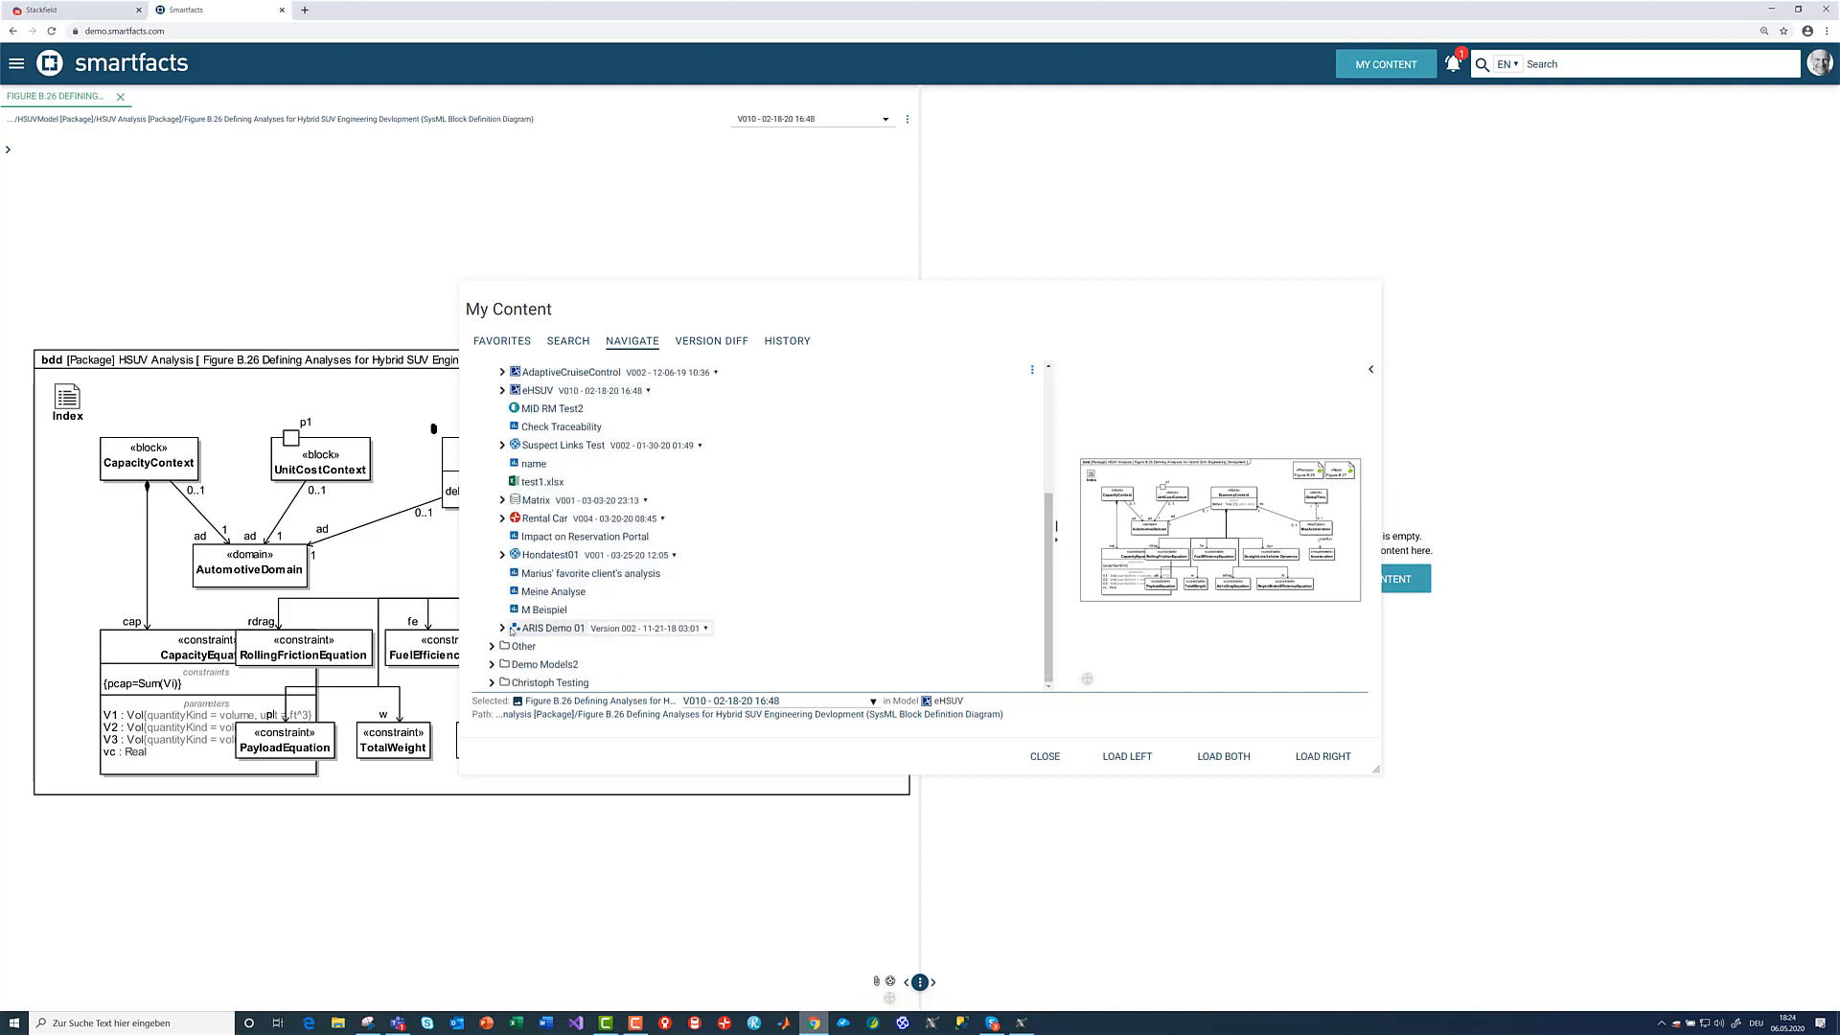
click(511, 630)
click(512, 648)
scroll(575, 613, down, 2)
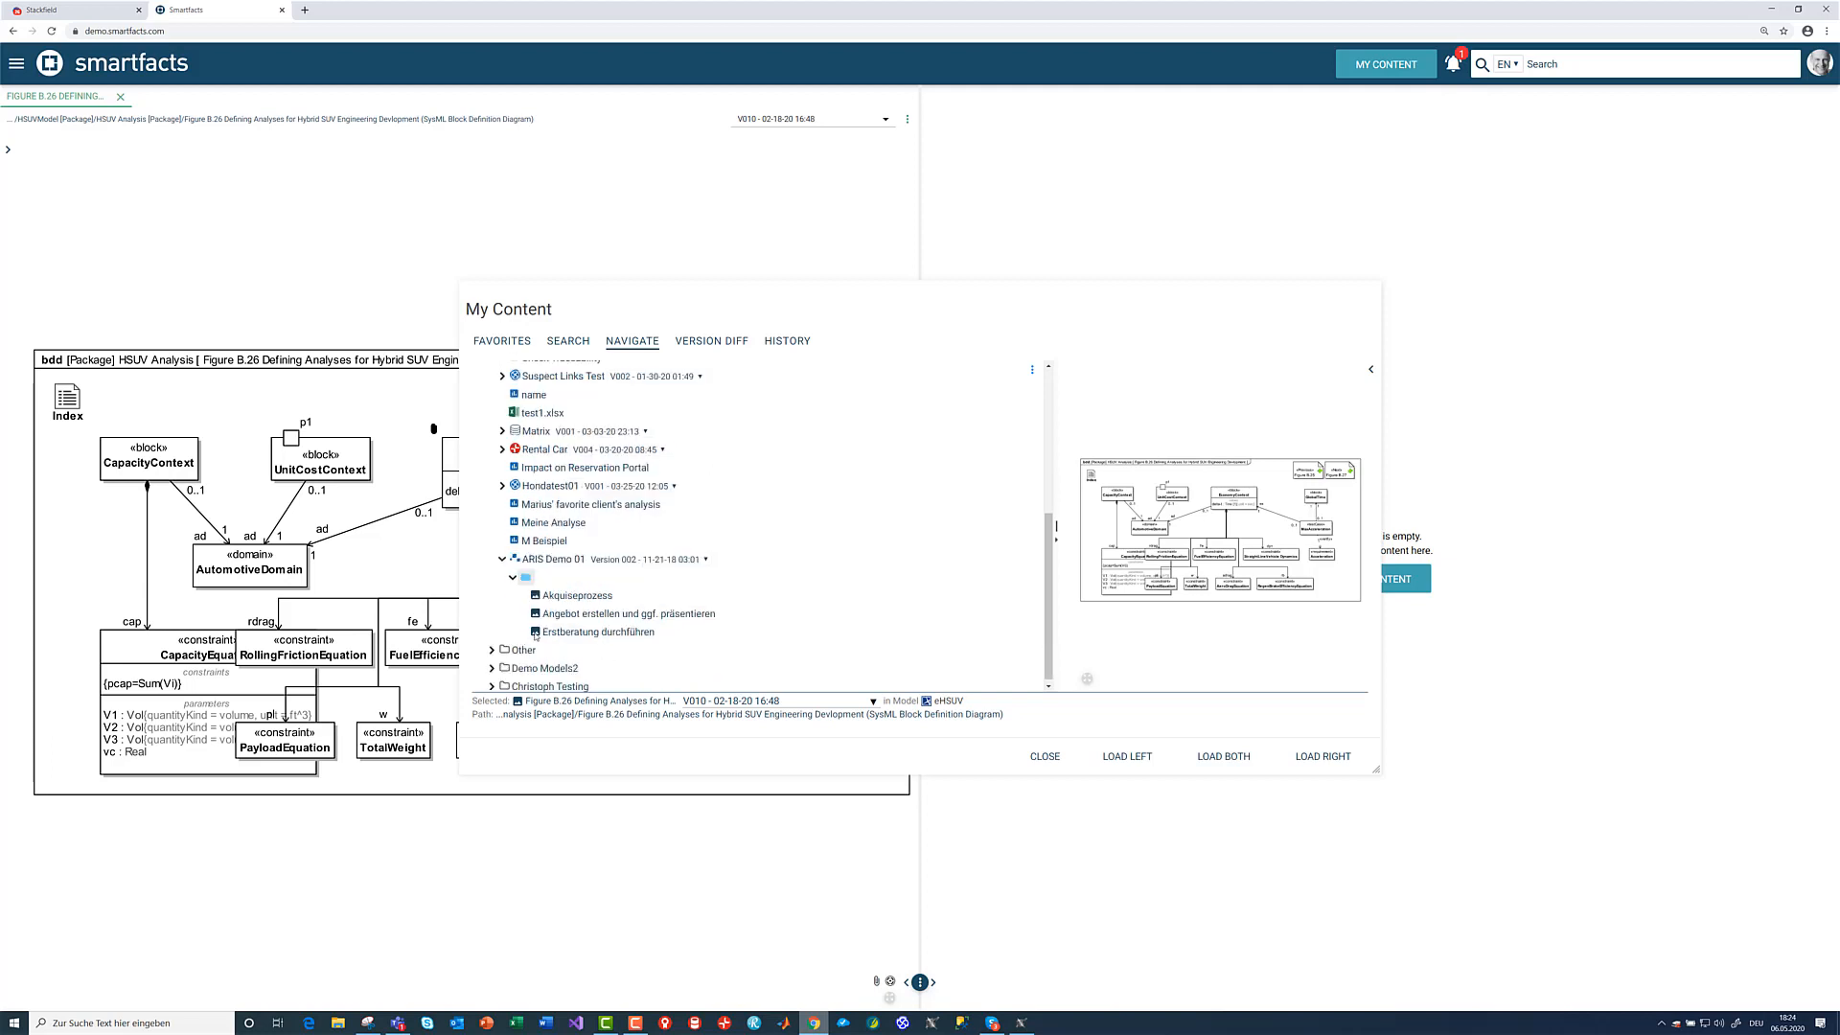
click(585, 592)
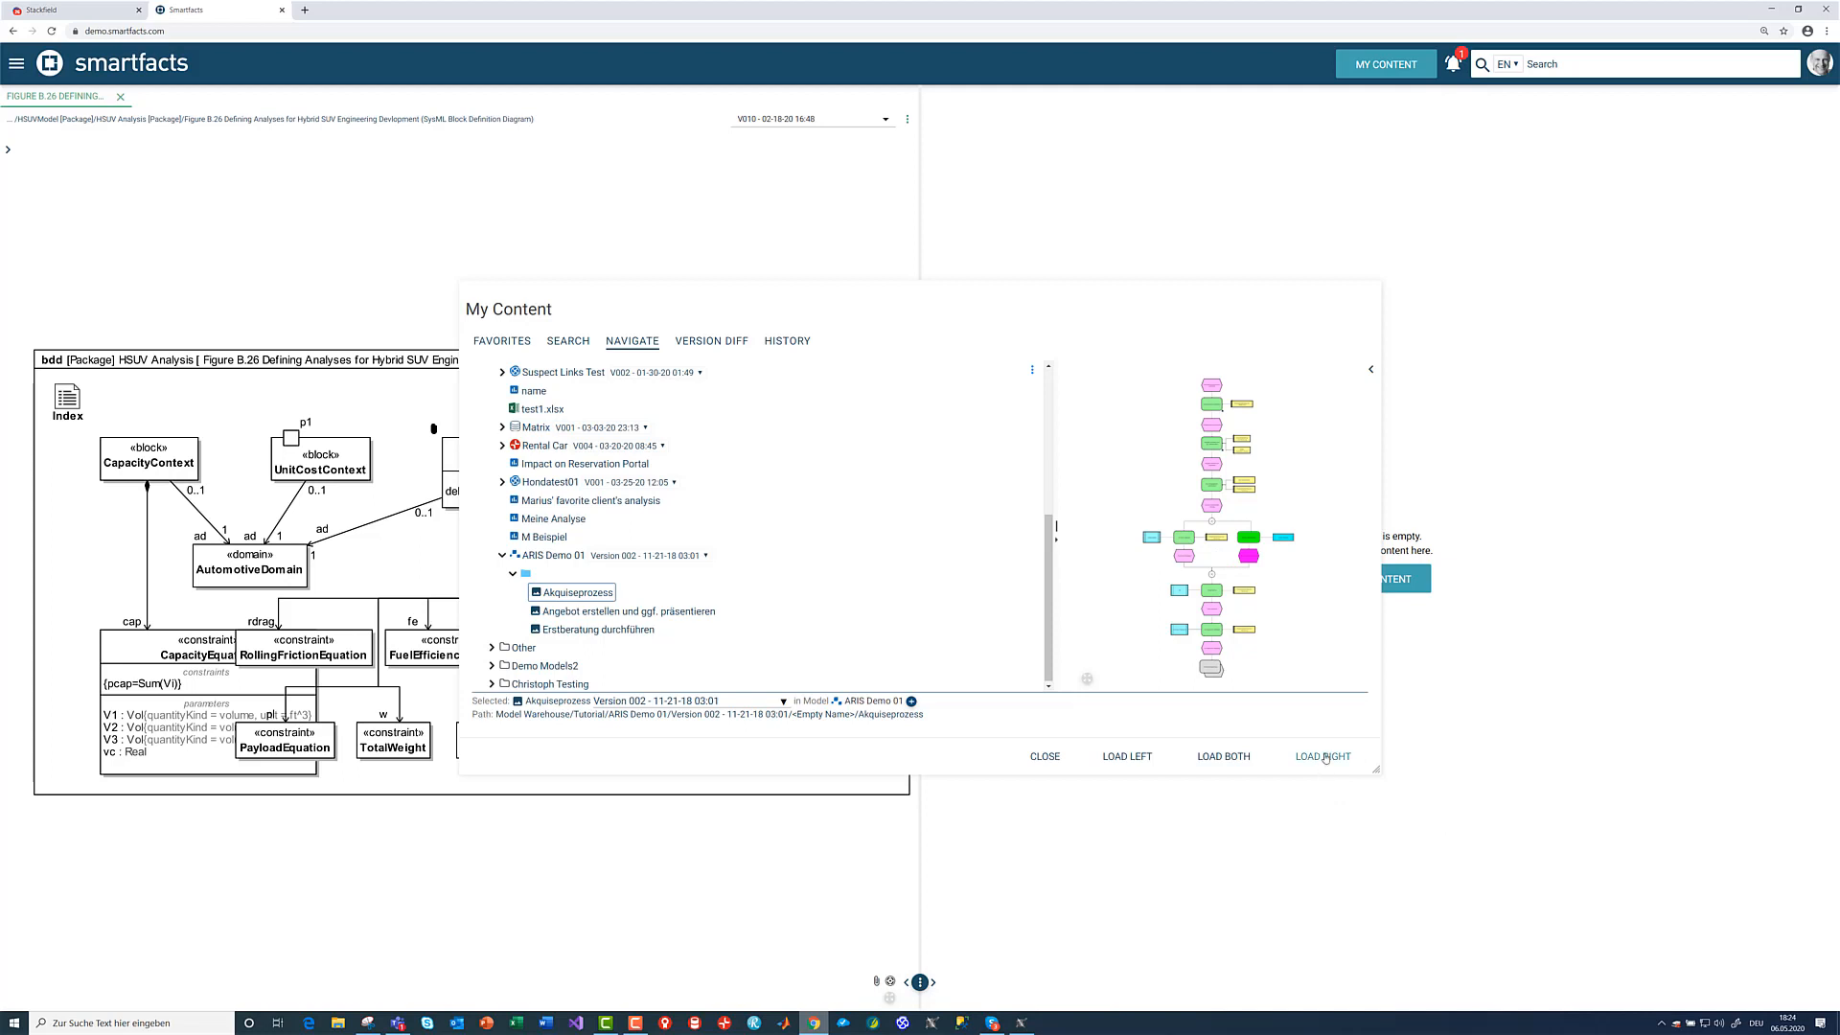
click(1323, 756)
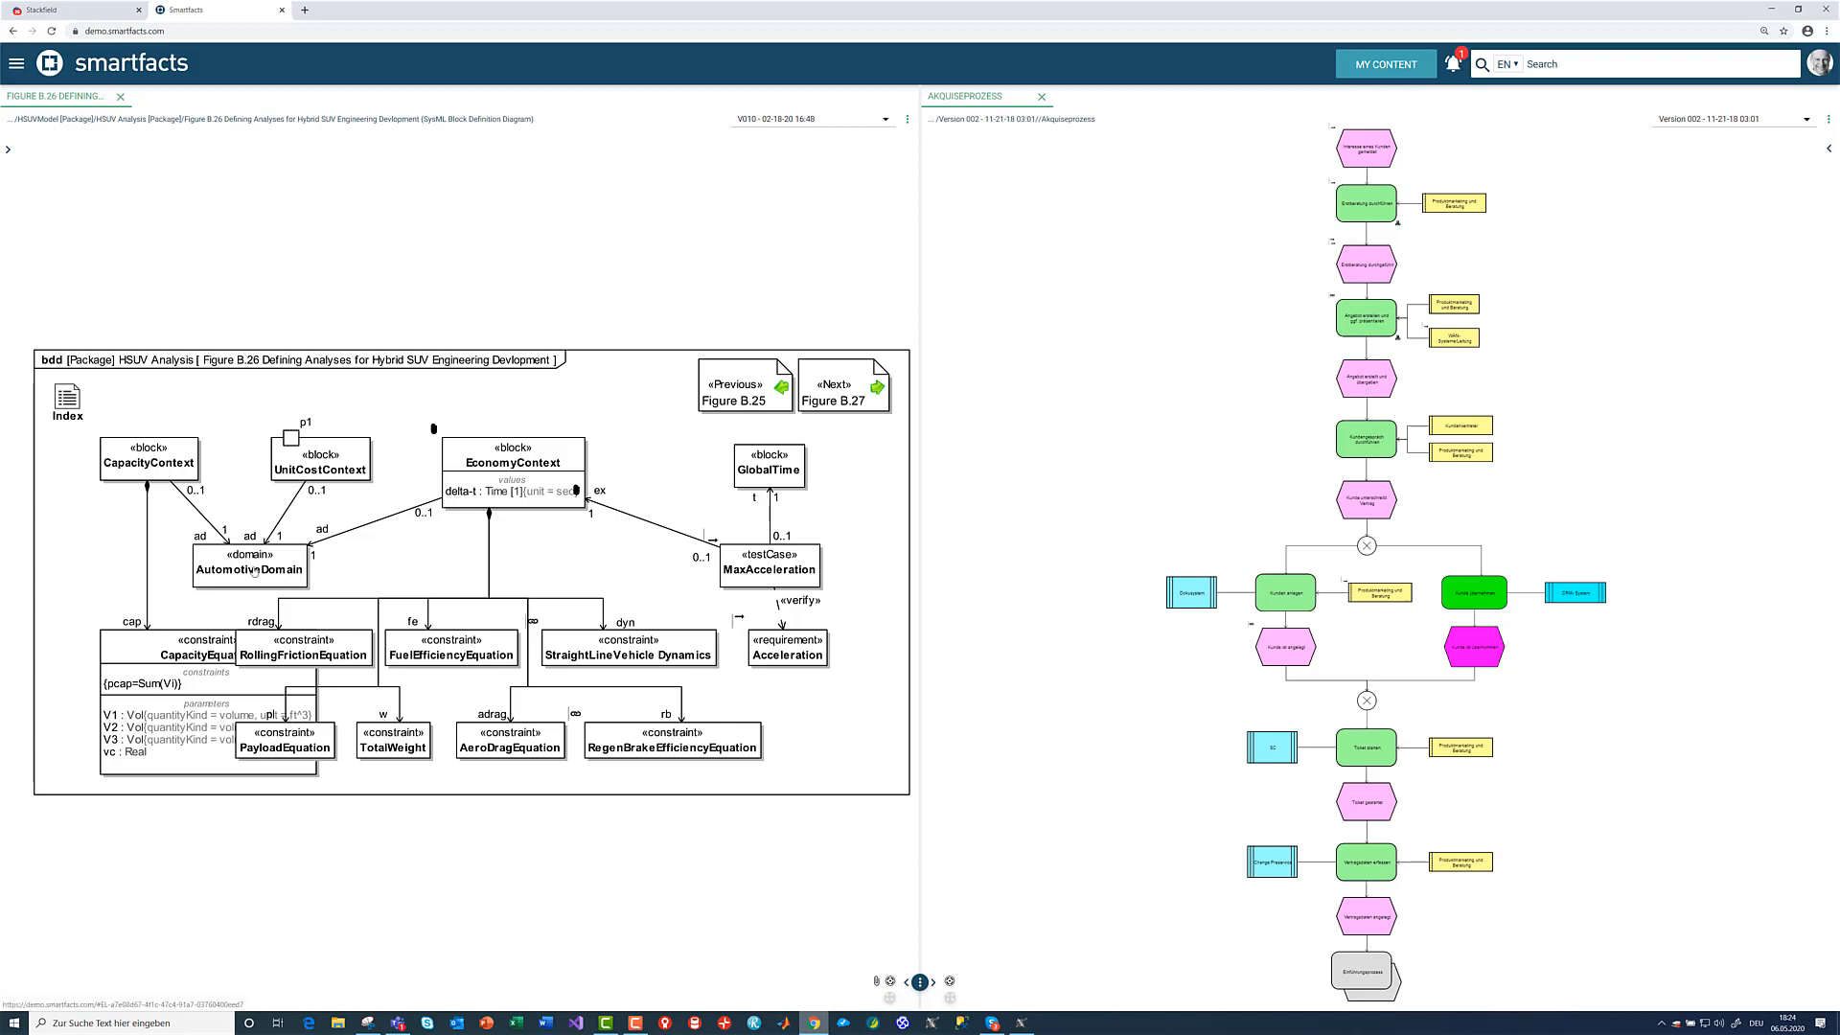
- Generate a Refines link from the AutomotiveDomain block to the Erstberatung durchführen function in the Akquiseprozess diagram
click(288, 575)
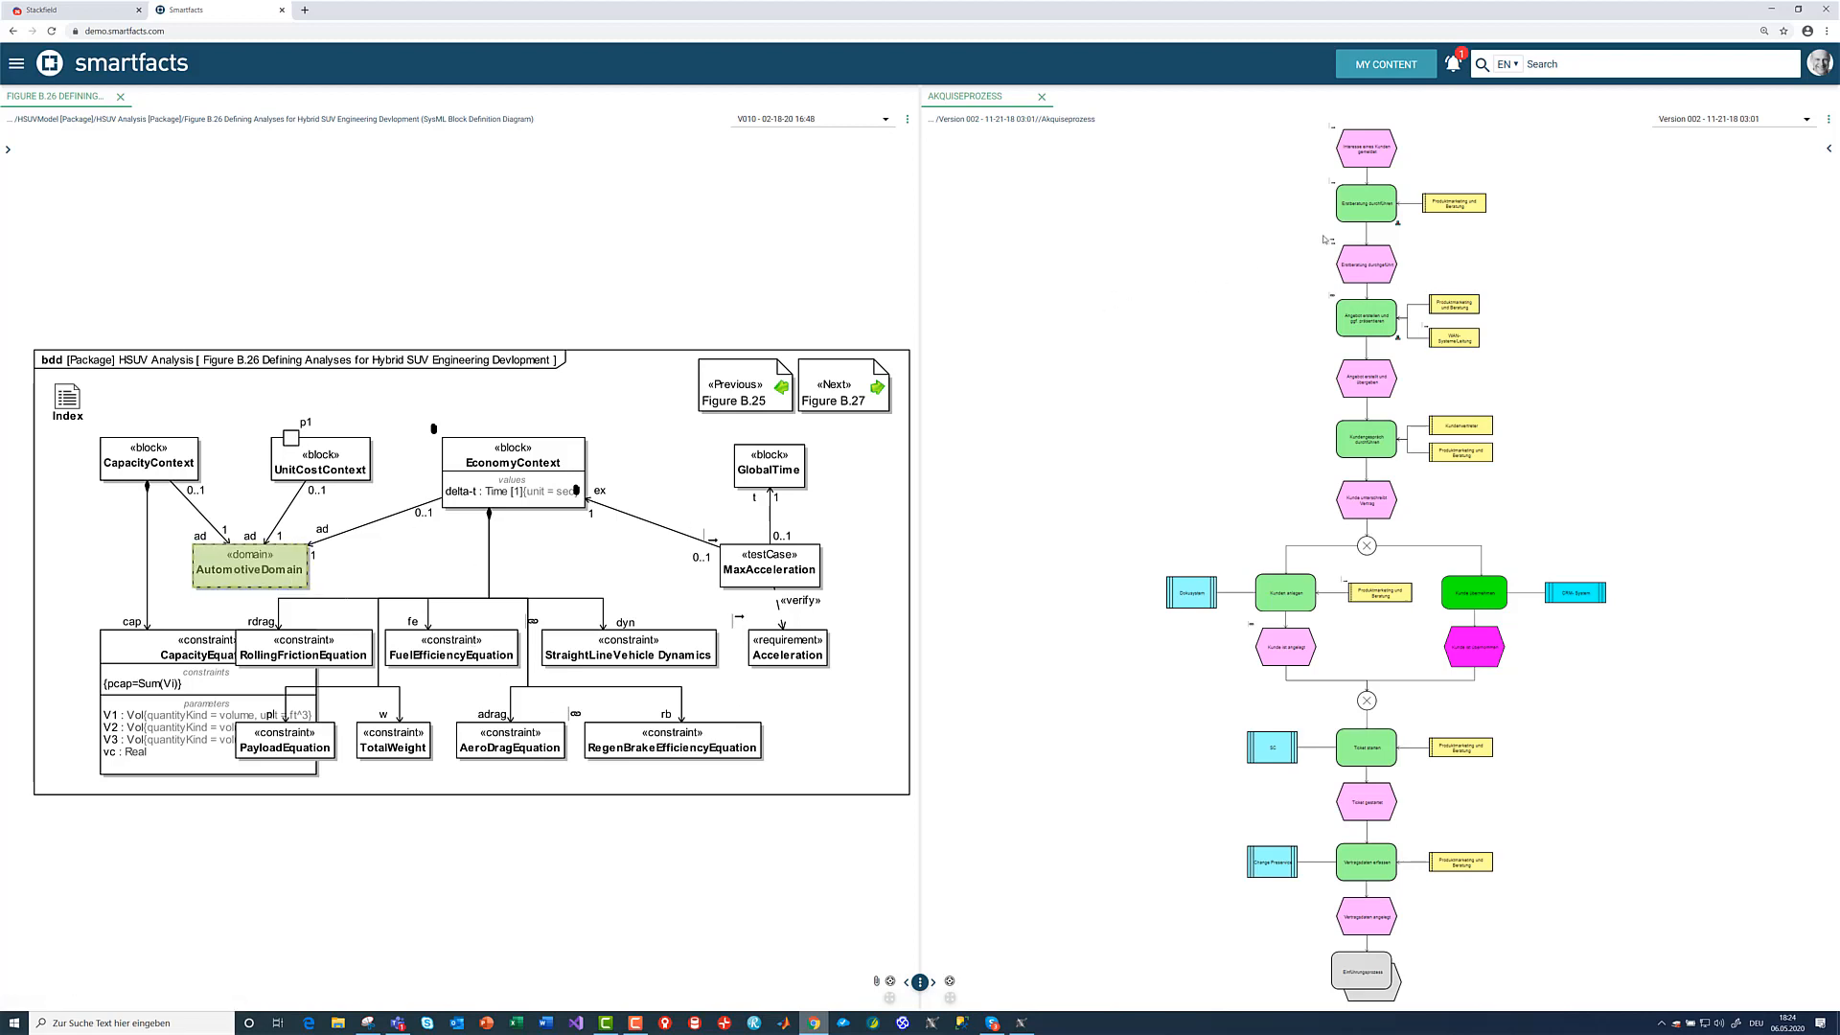
click(1349, 216)
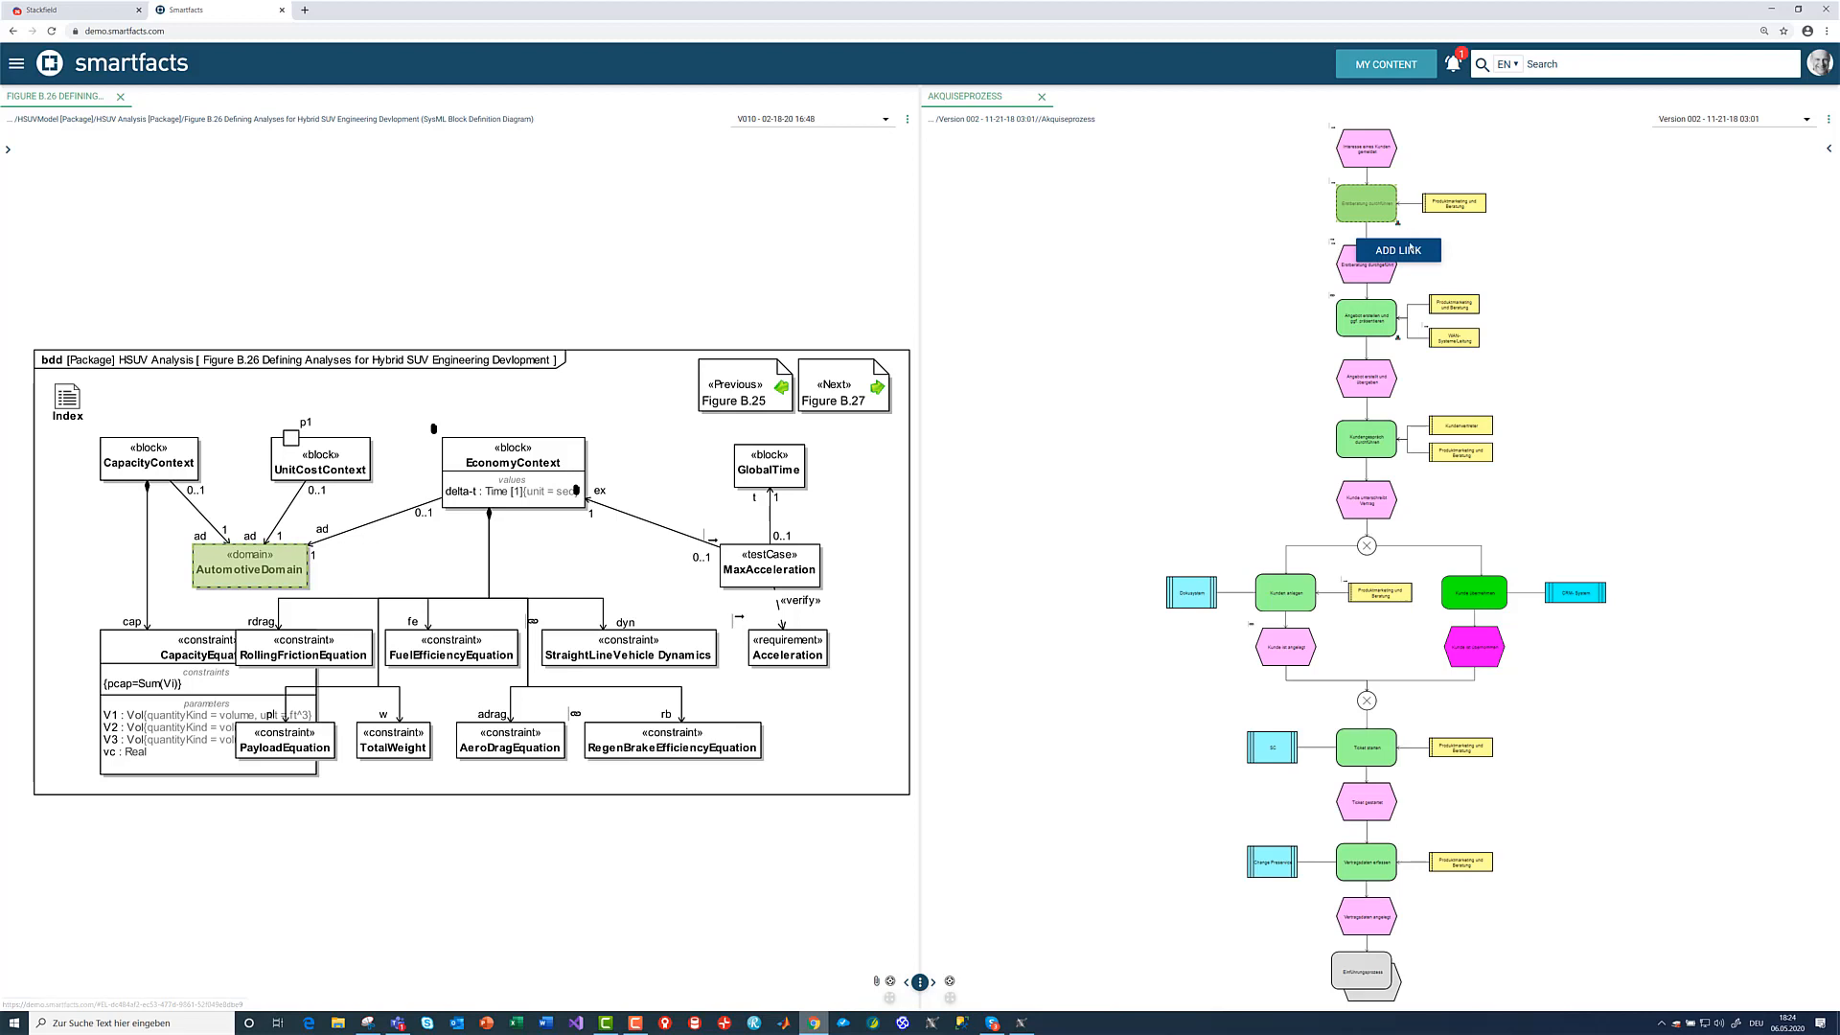
click(1398, 250)
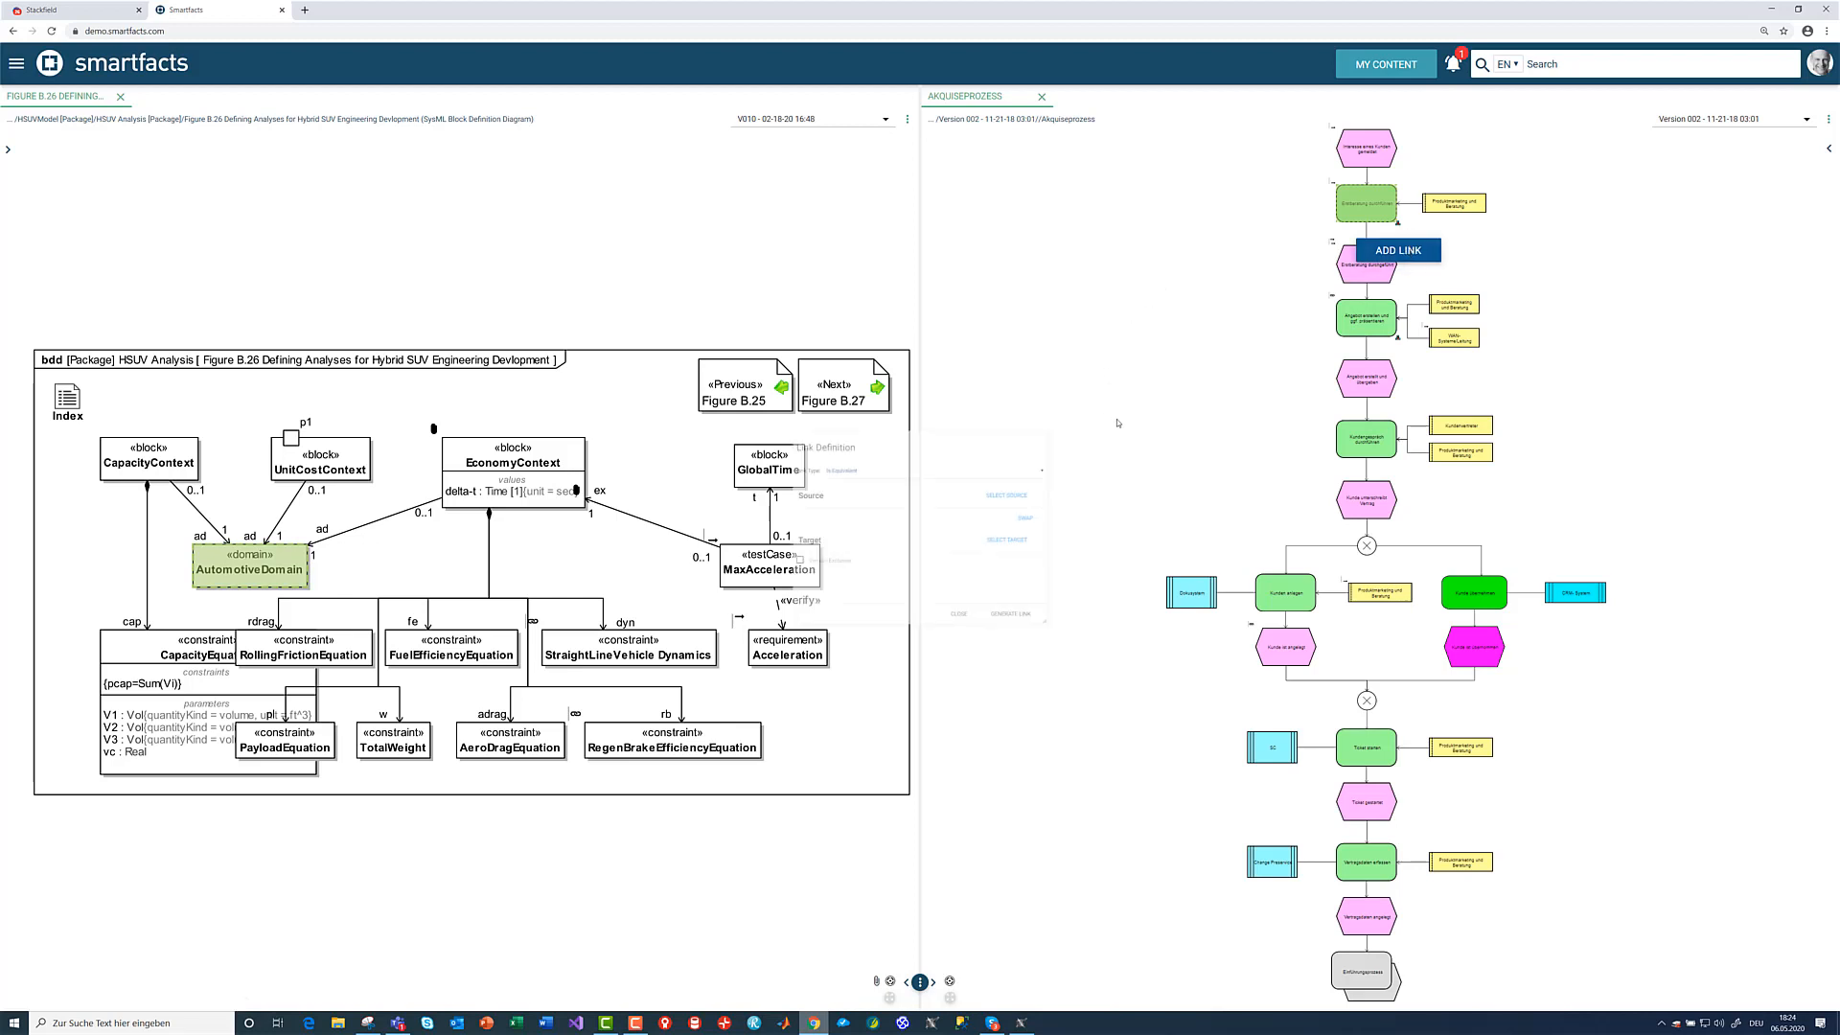
click(875, 430)
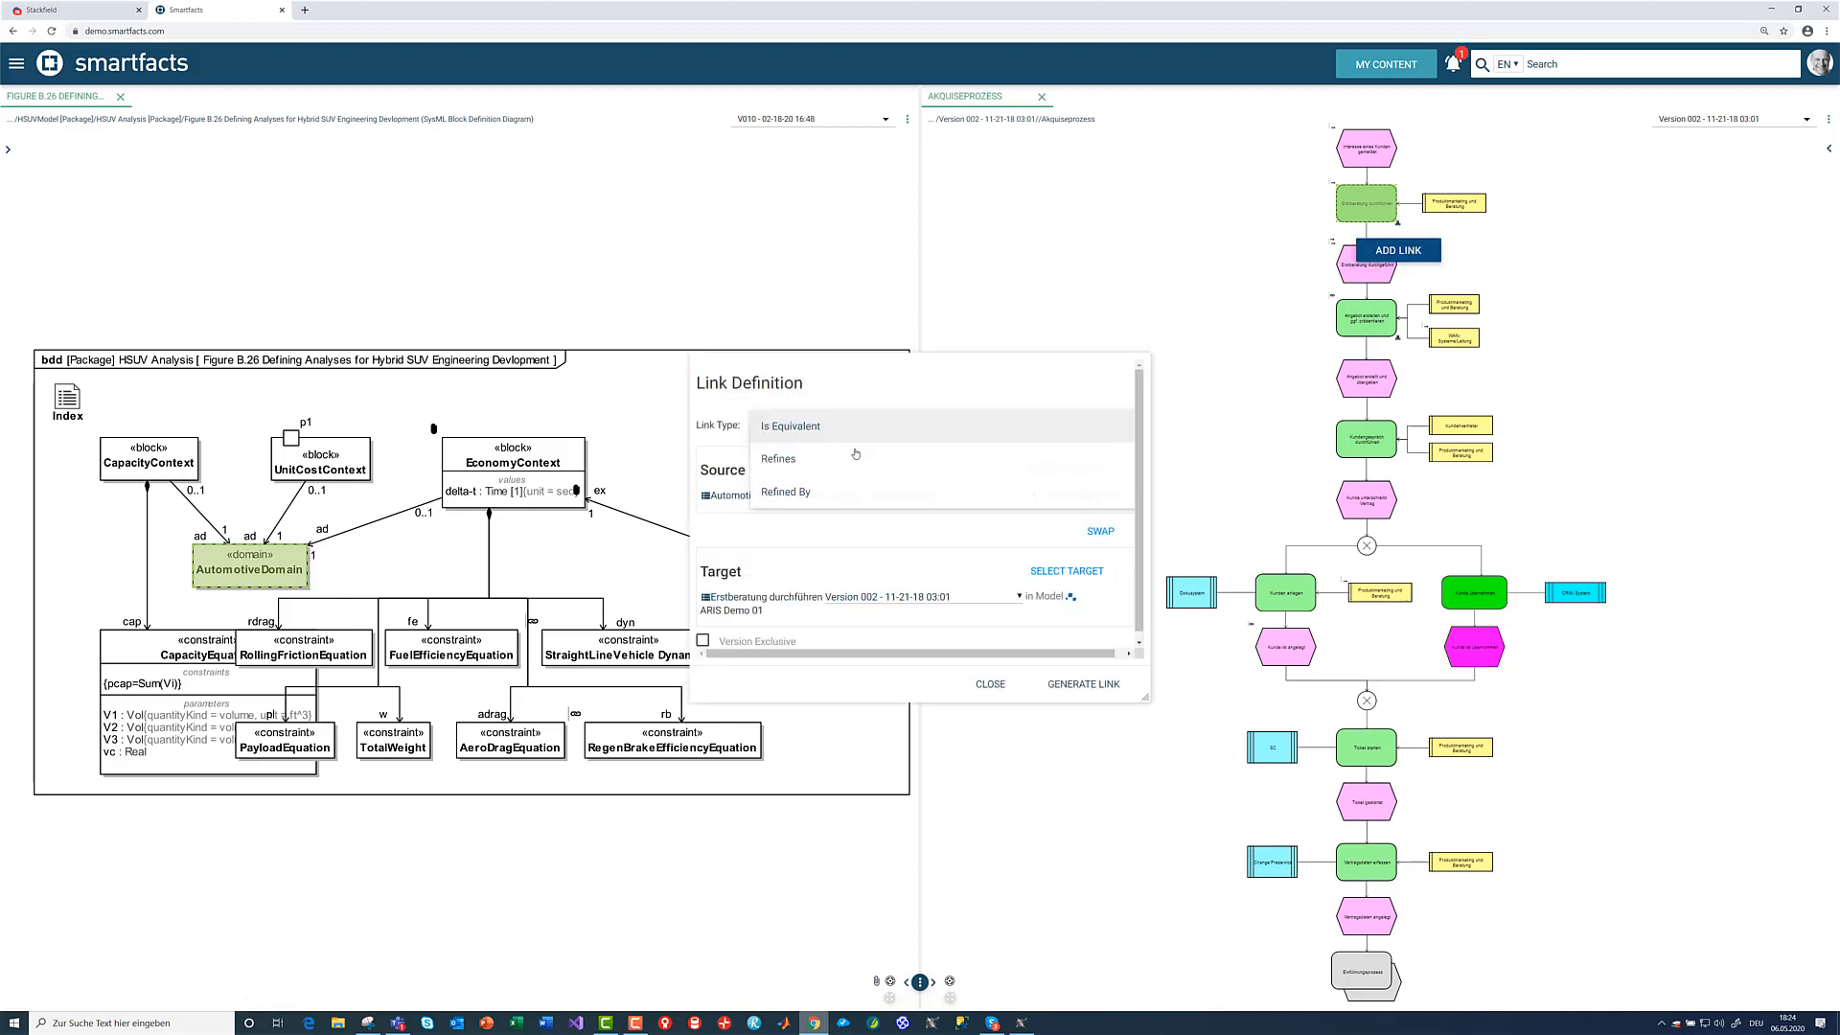
click(900, 470)
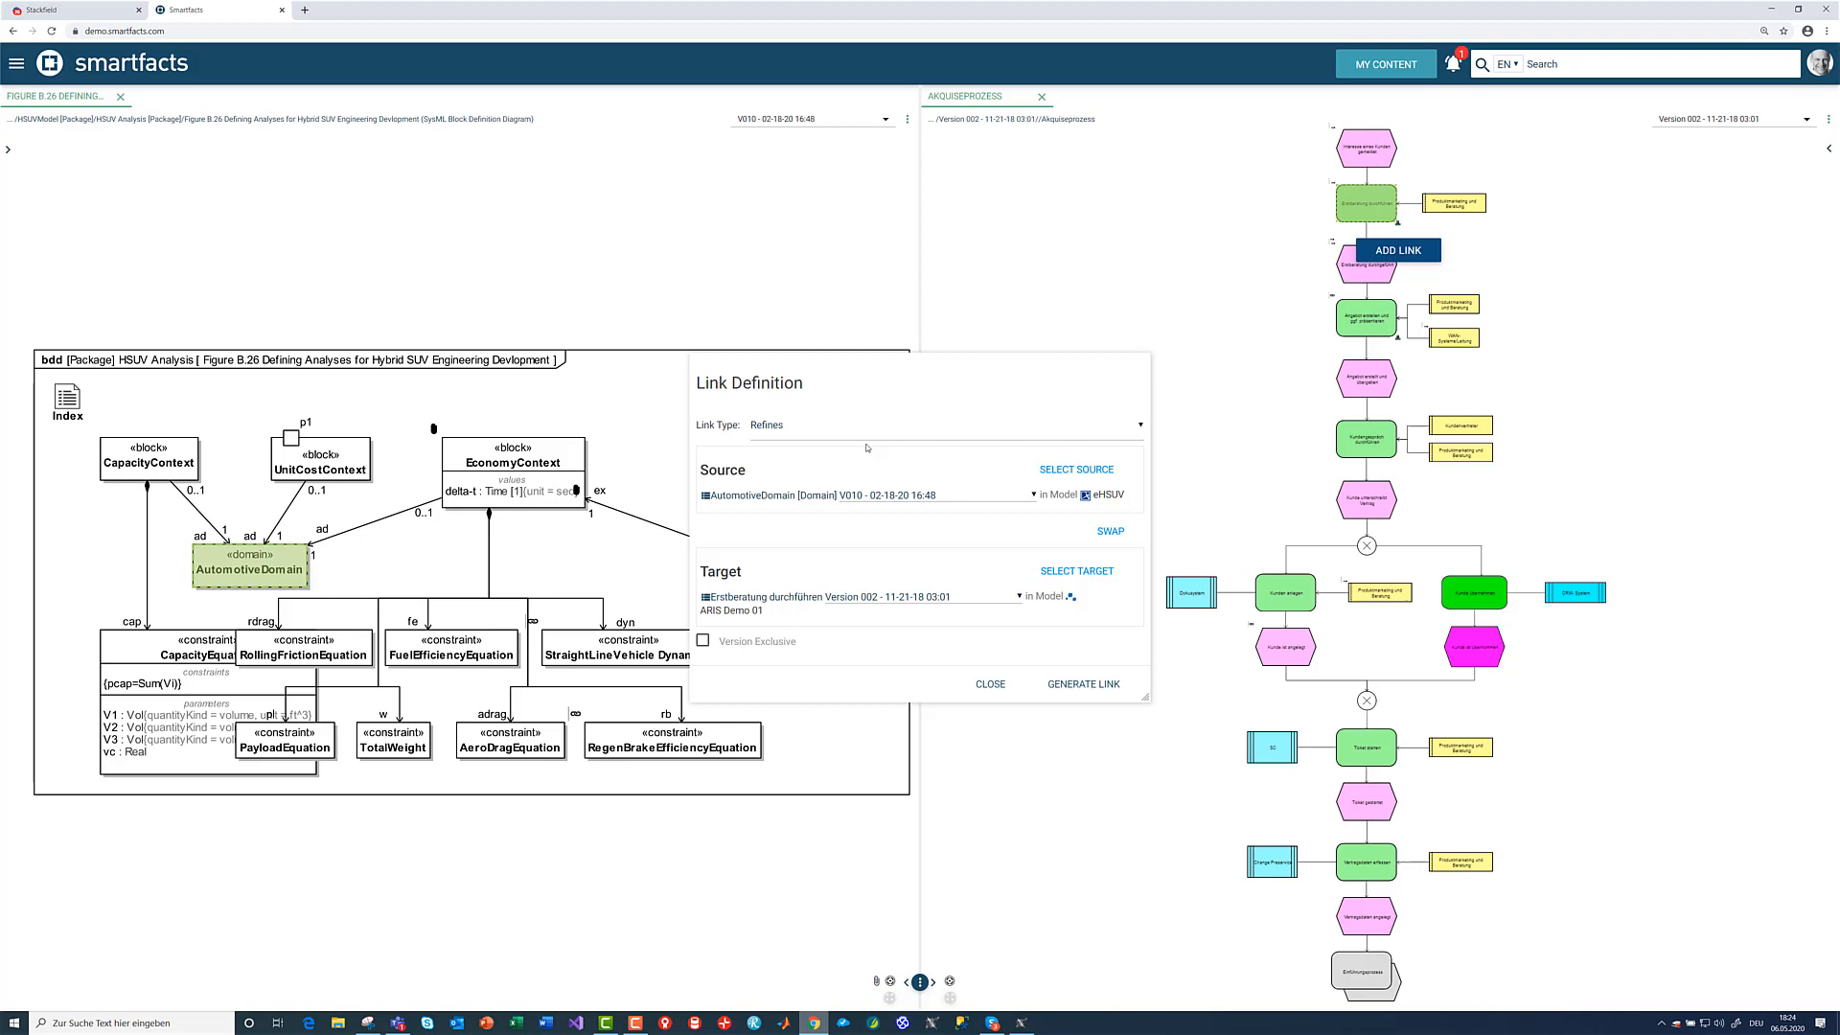
click(1079, 689)
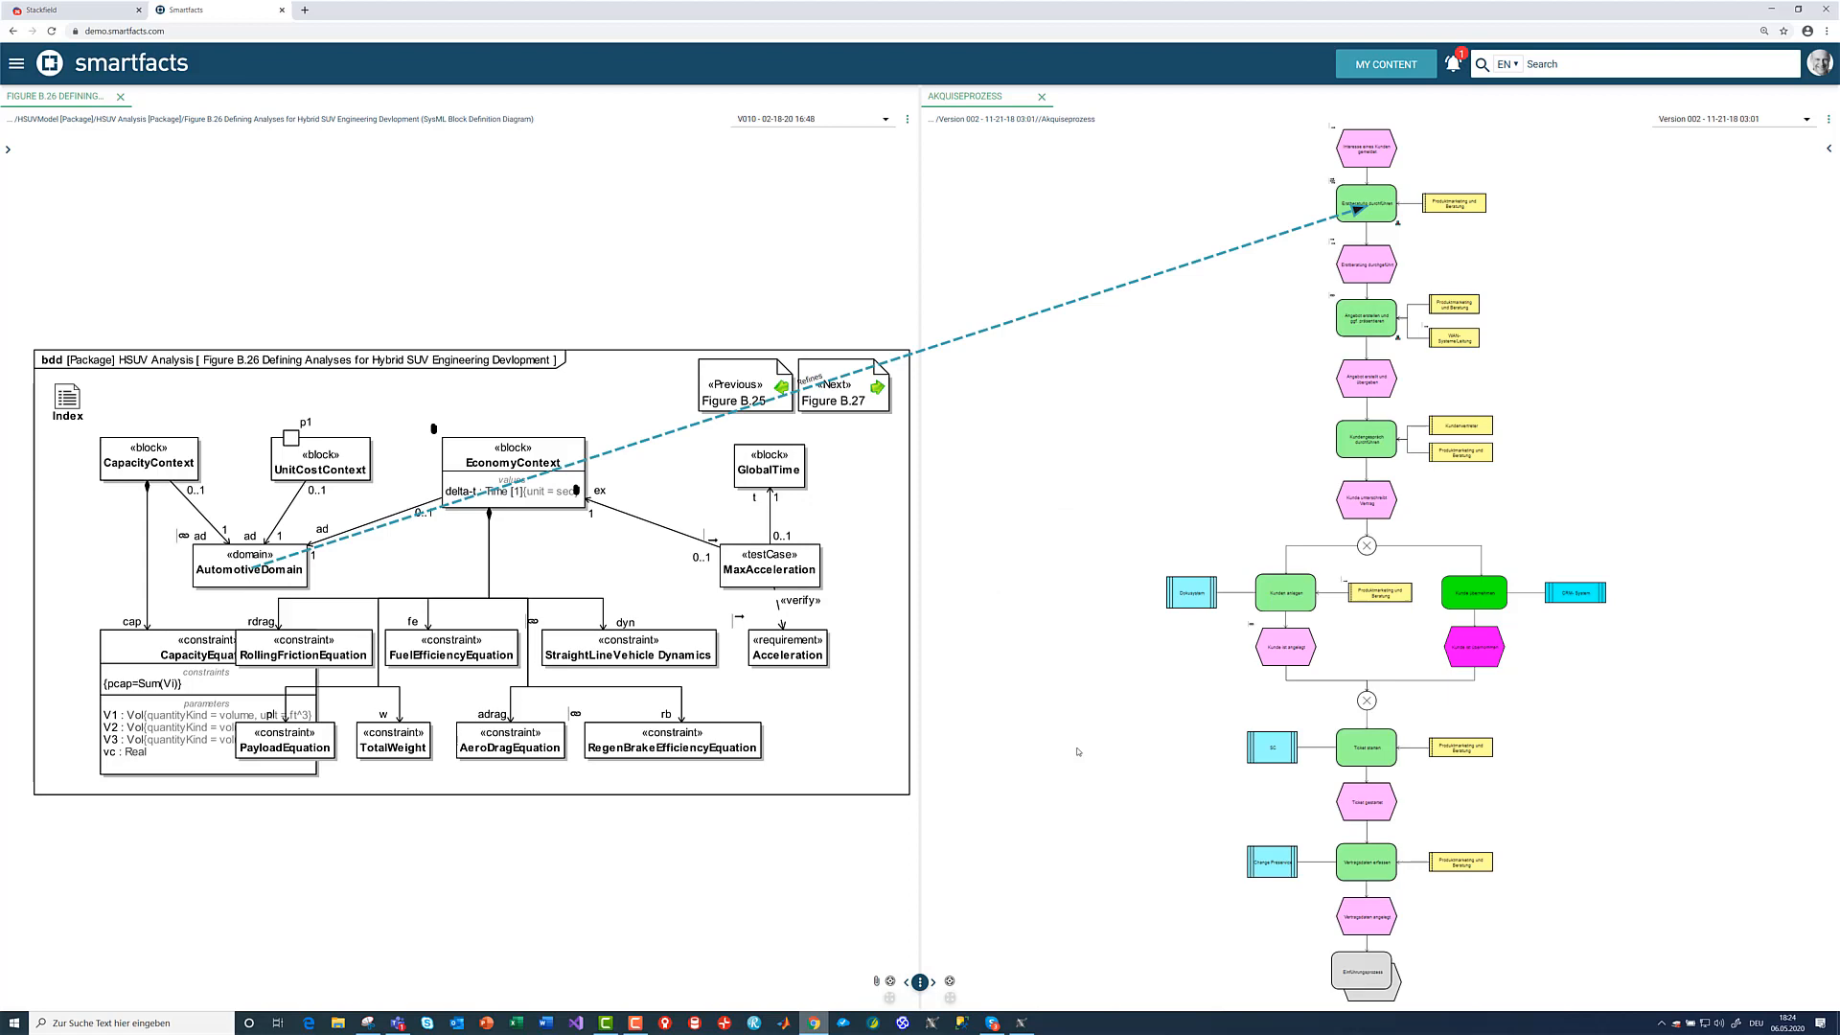
- Return to Cameo Systems Modeler, reload the global links, and expand the Refines link and the occurrence of its target
click(1023, 1024)
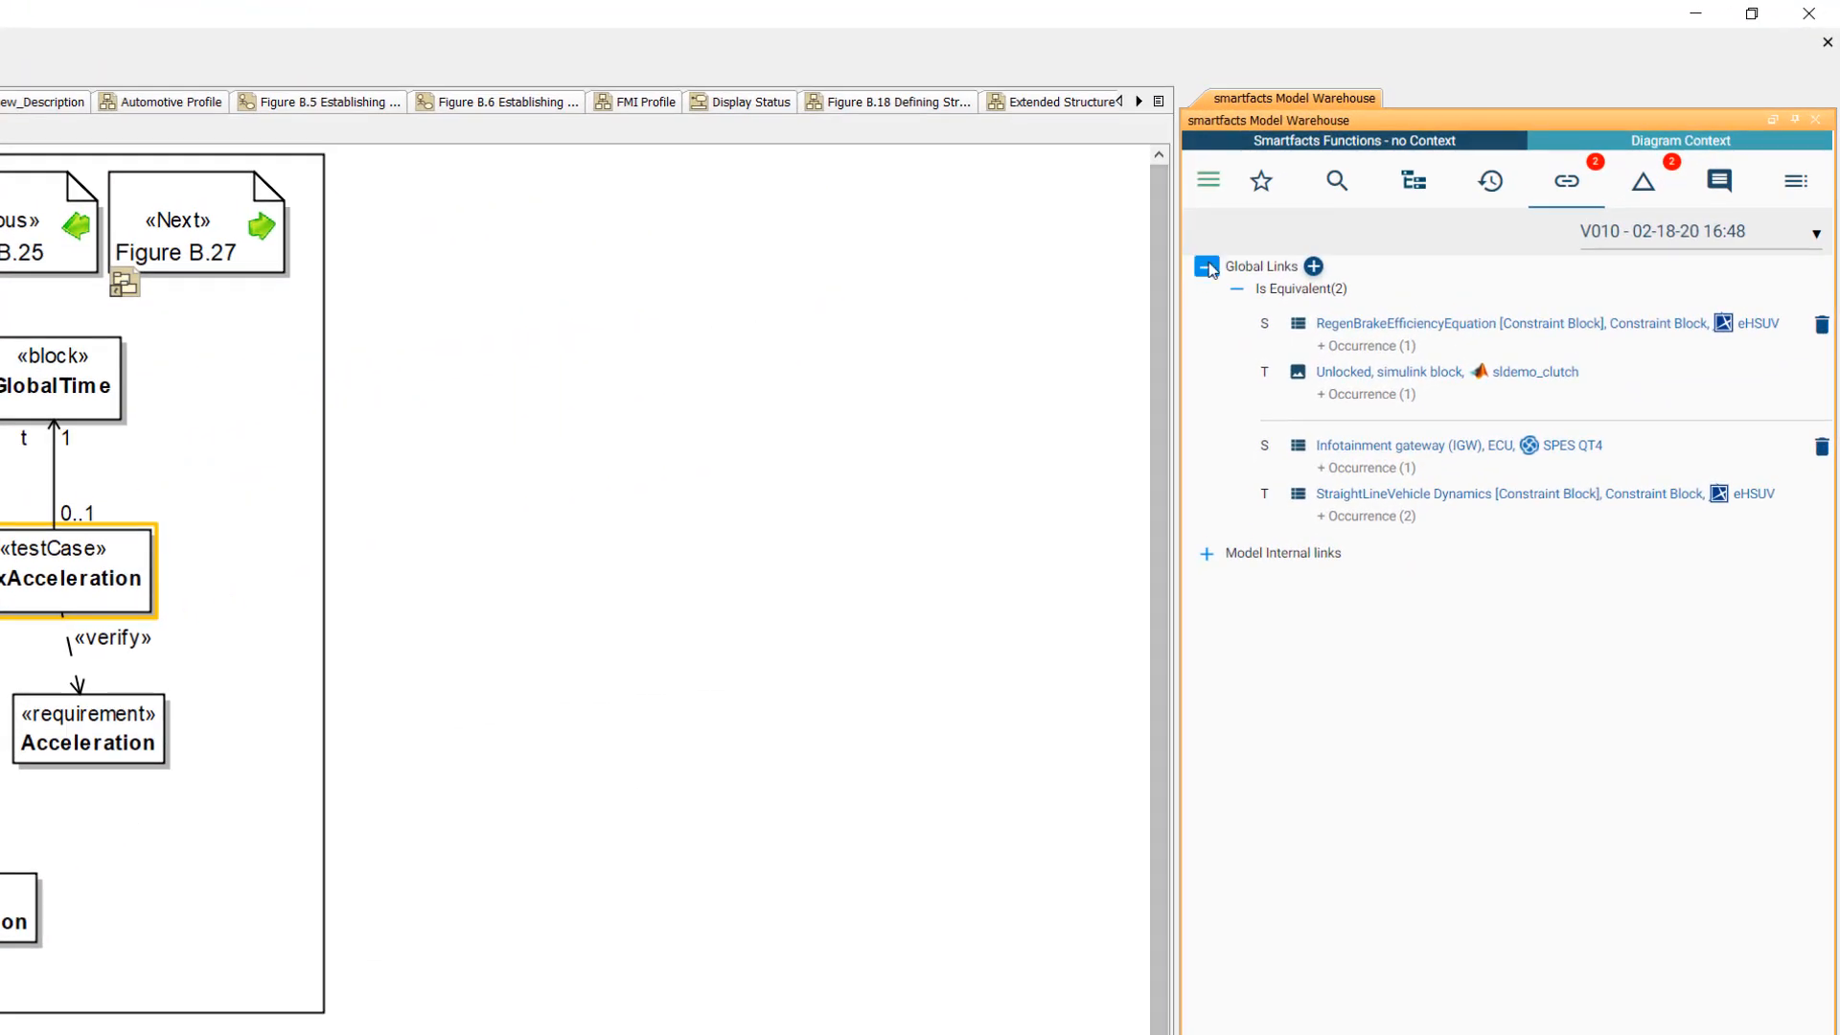
click(1206, 268)
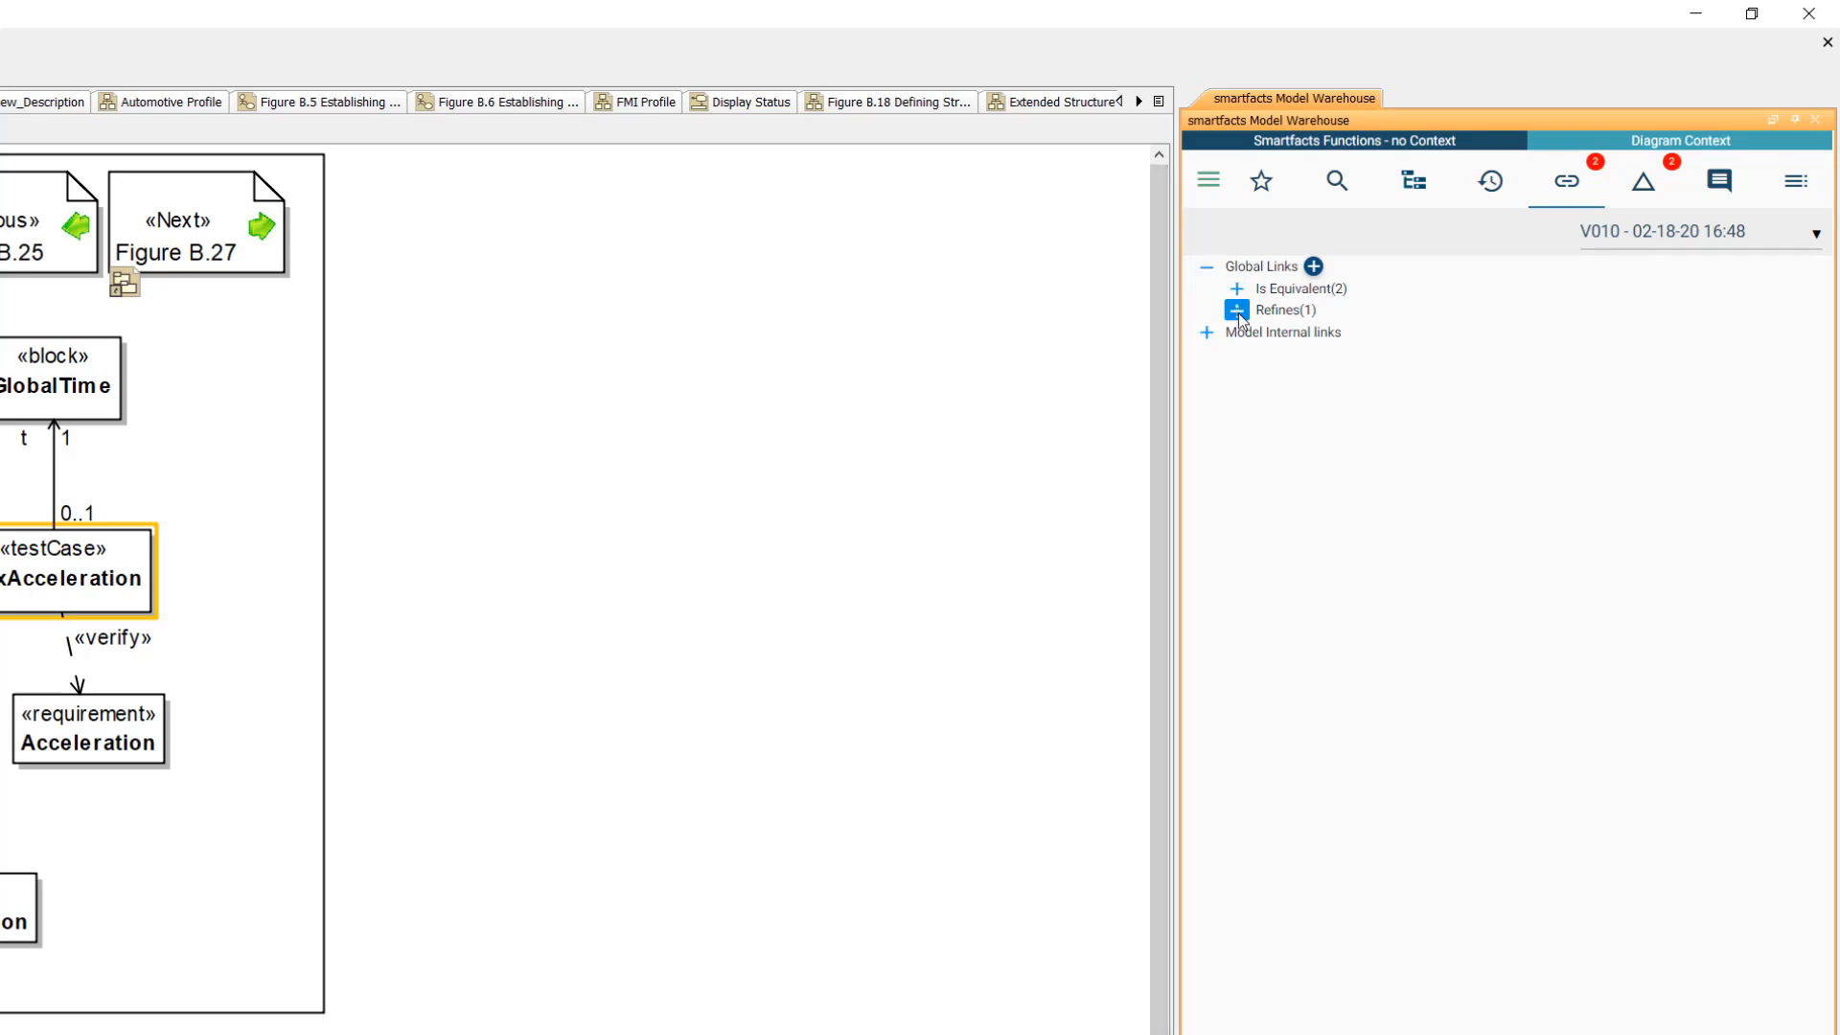
click(1237, 311)
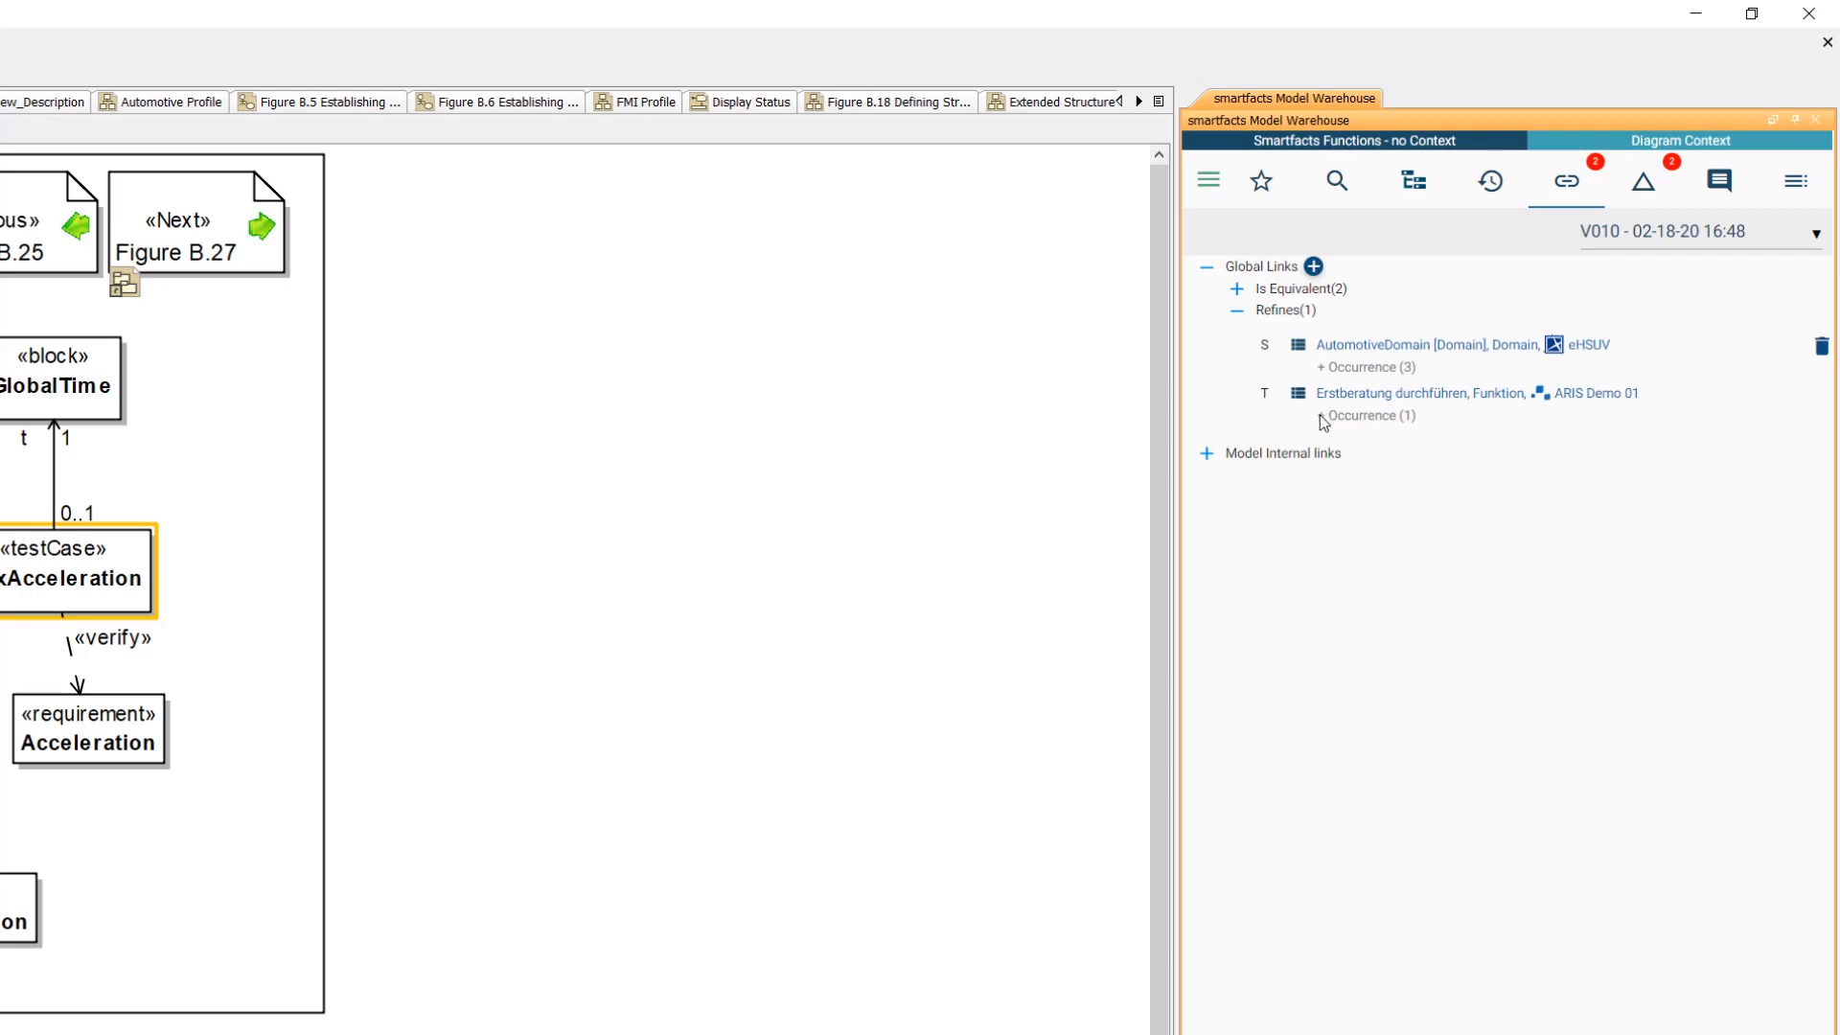
click(1321, 415)
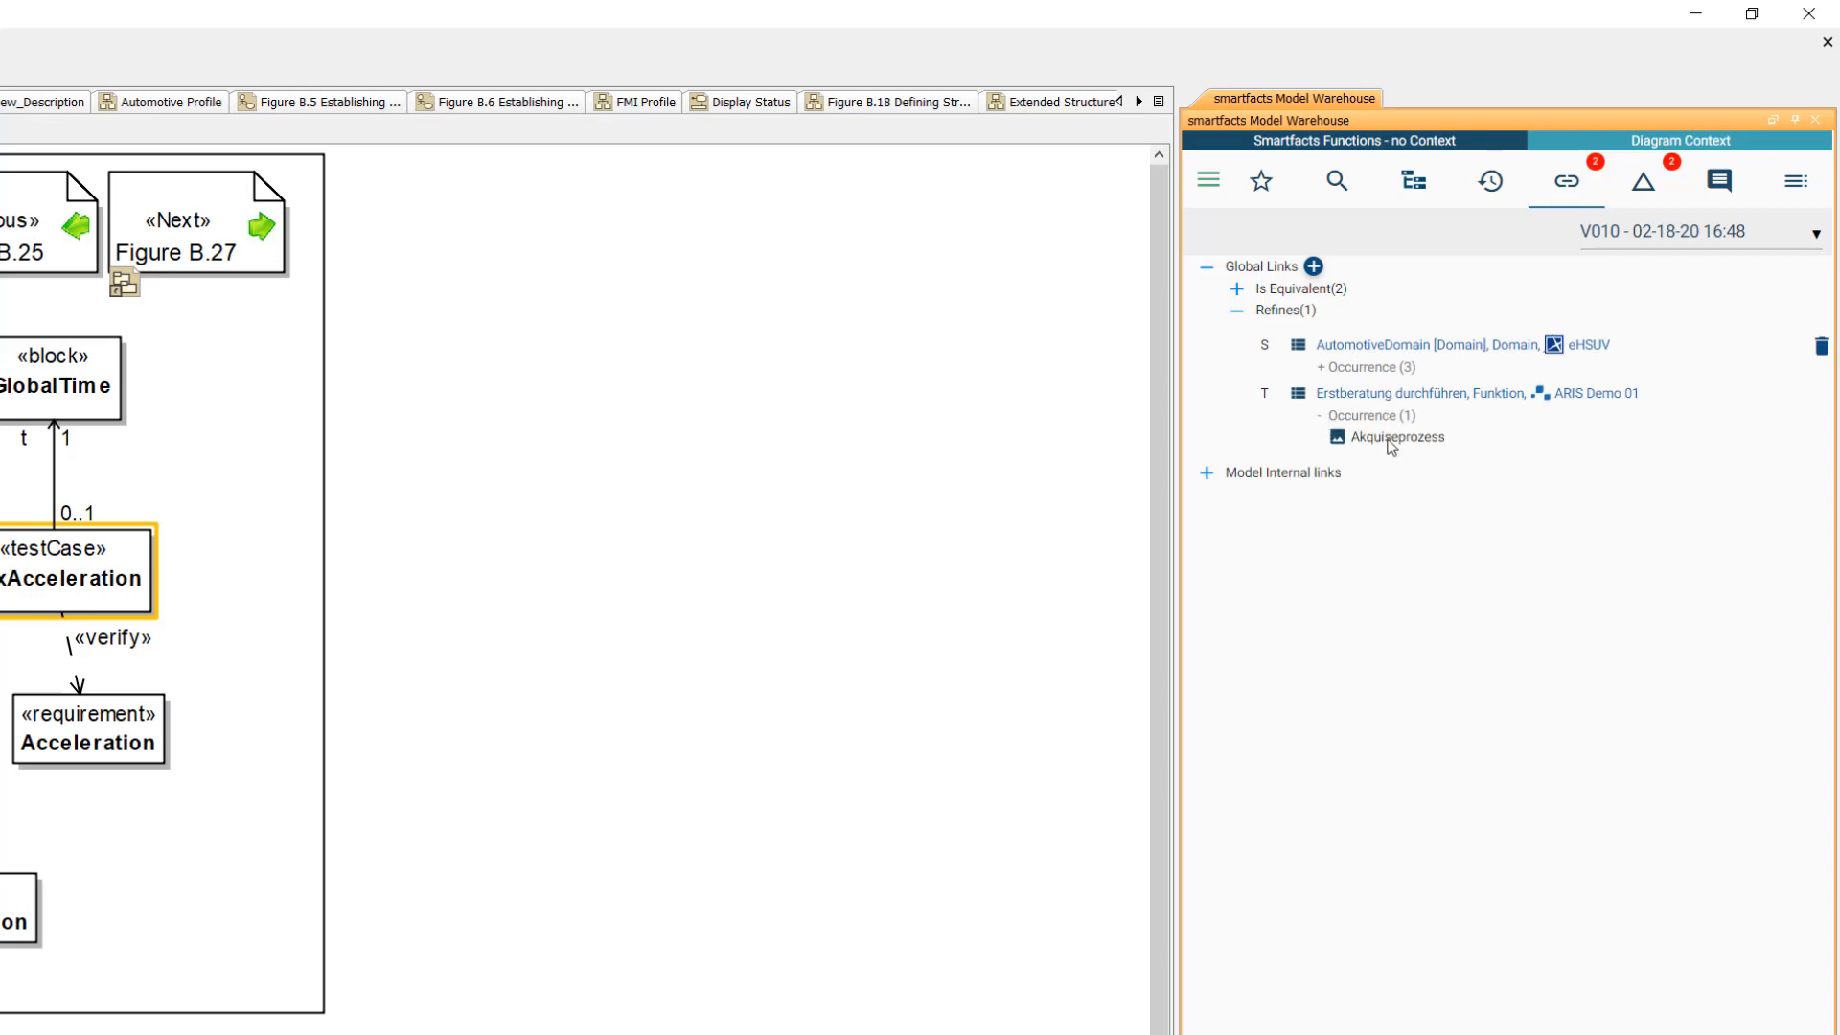
- Inspect the linked Akquiseprozess diagram in the separate smartfacts viewer, then close that viewer
click(1464, 371)
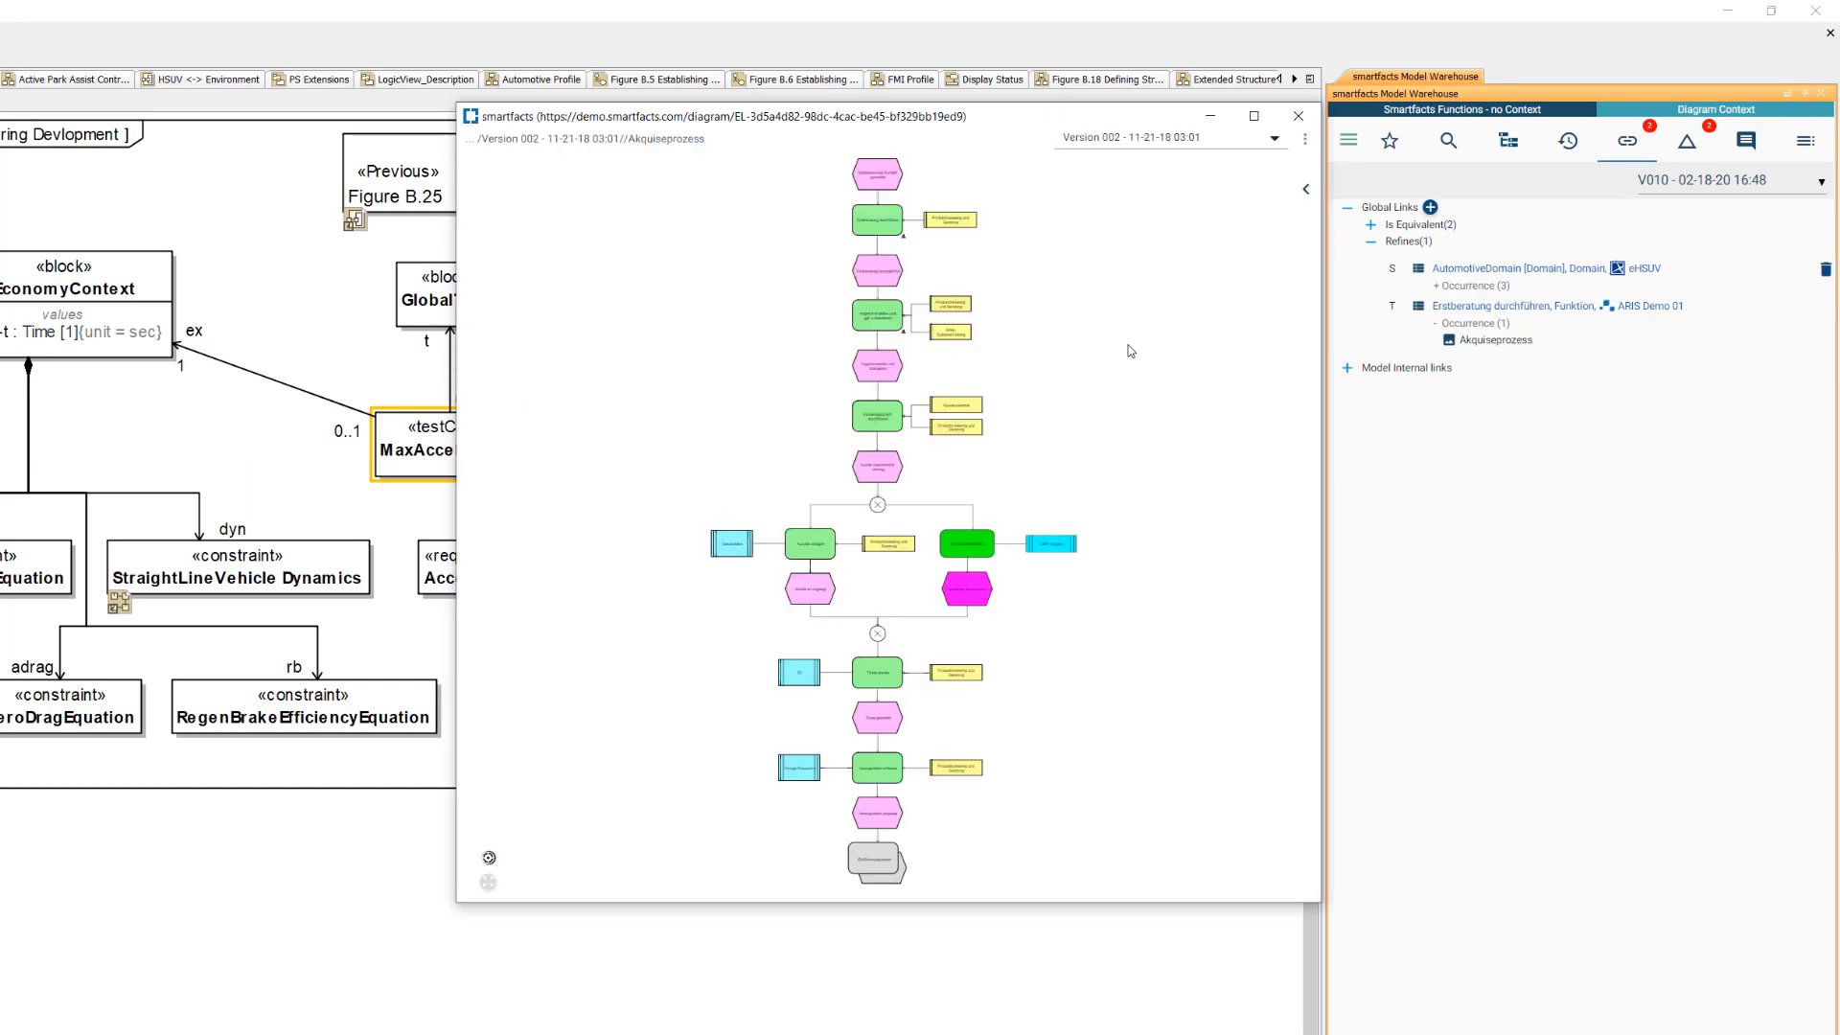
scroll(856, 540, up, 5)
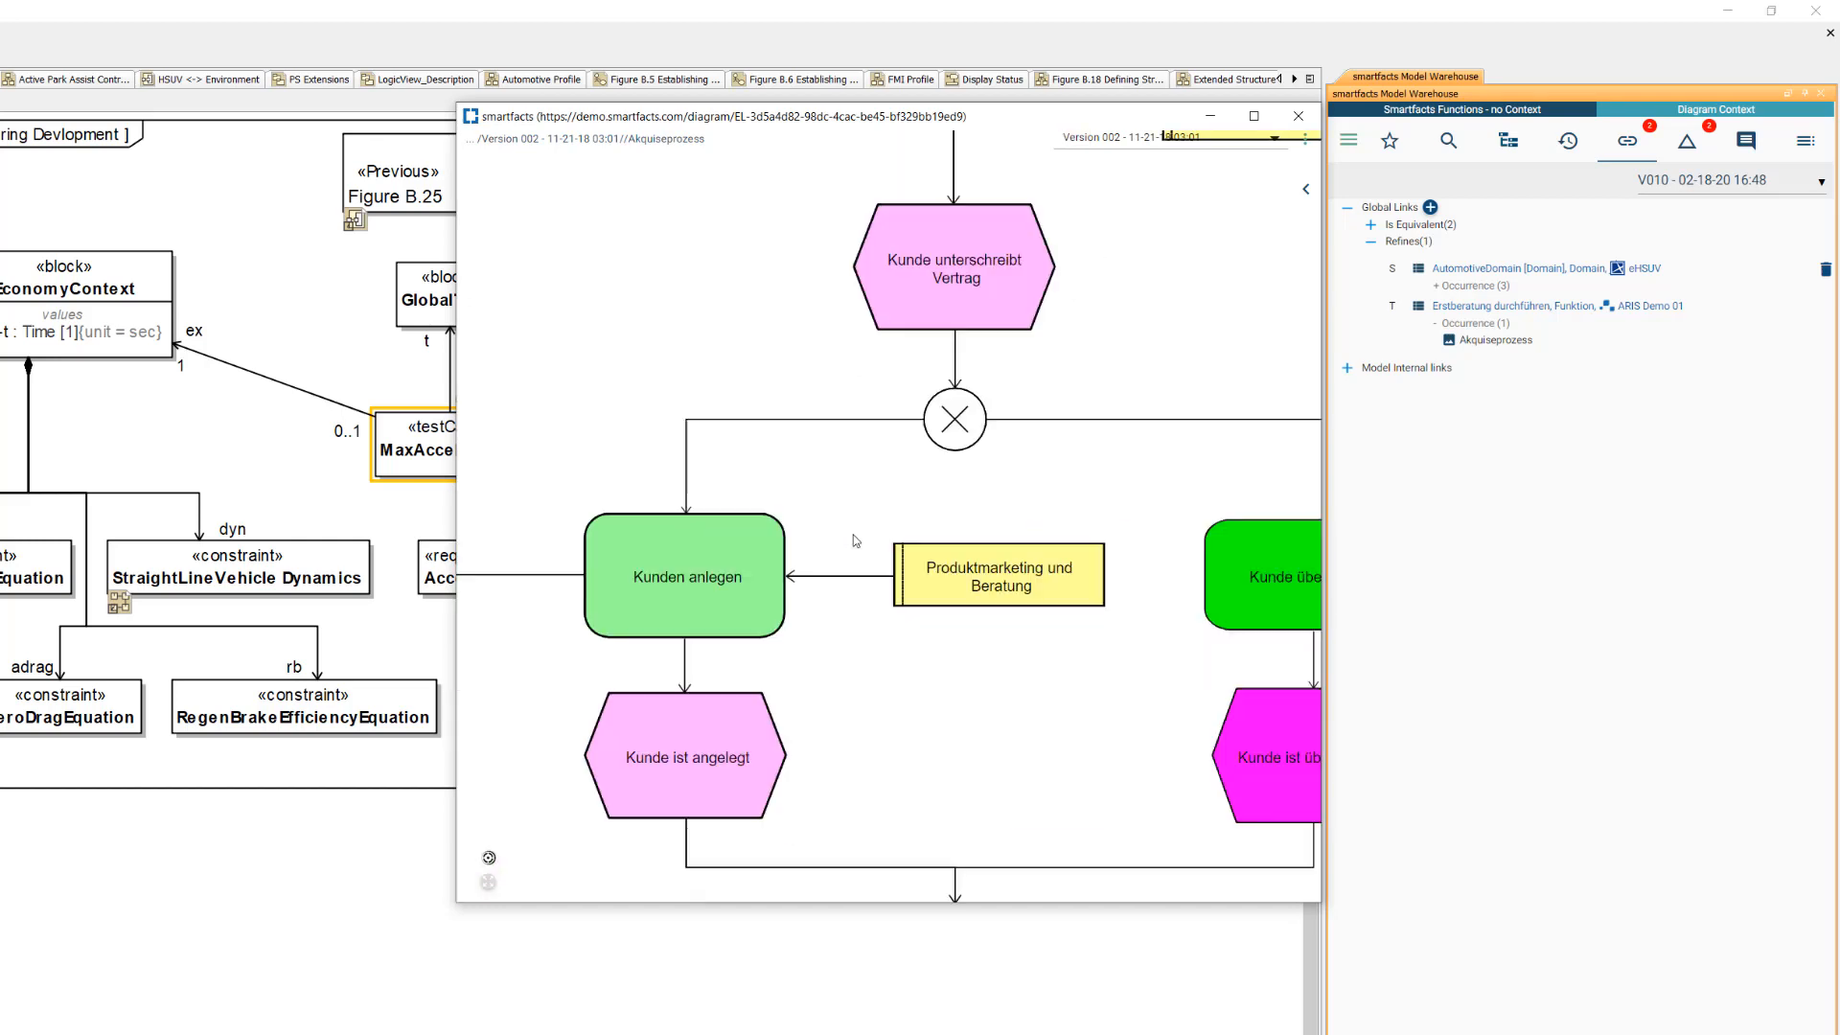
scroll(855, 540, down, 8)
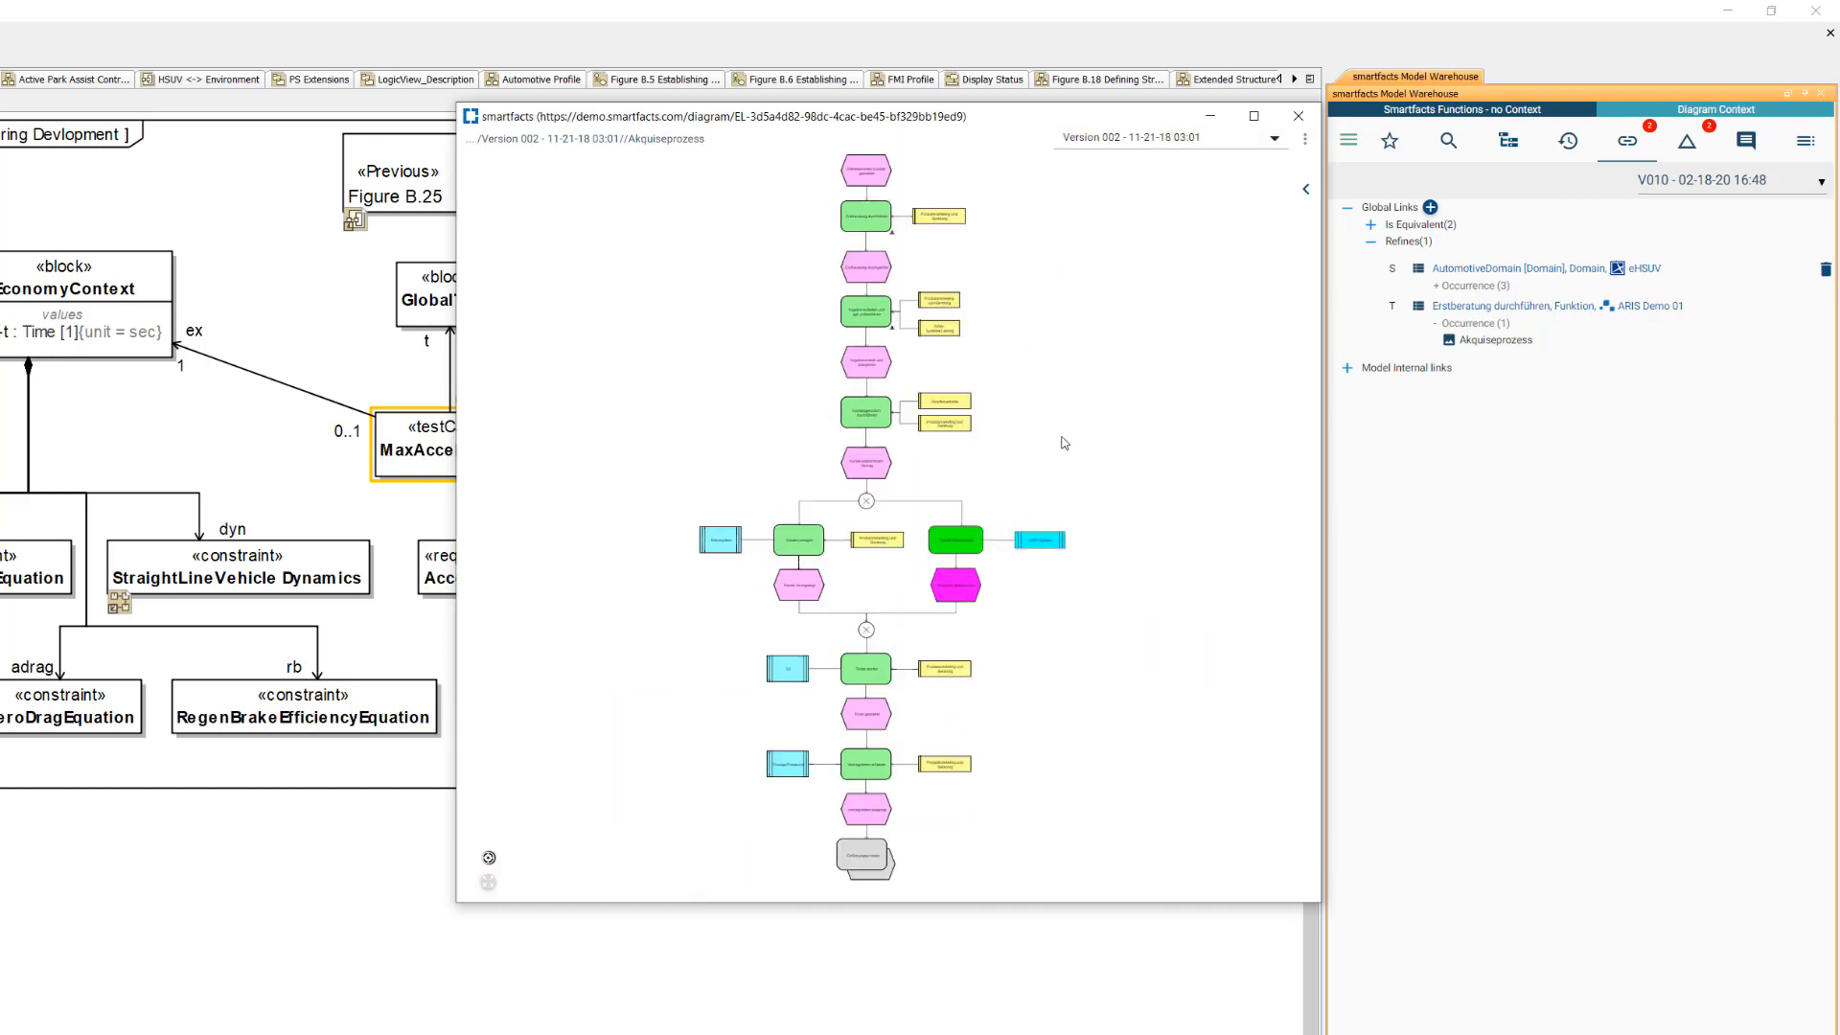
mouse_move(1061, 438)
mouse_down()
mouse_move(949, 462)
mouse_move(1040, 450)
mouse_up()
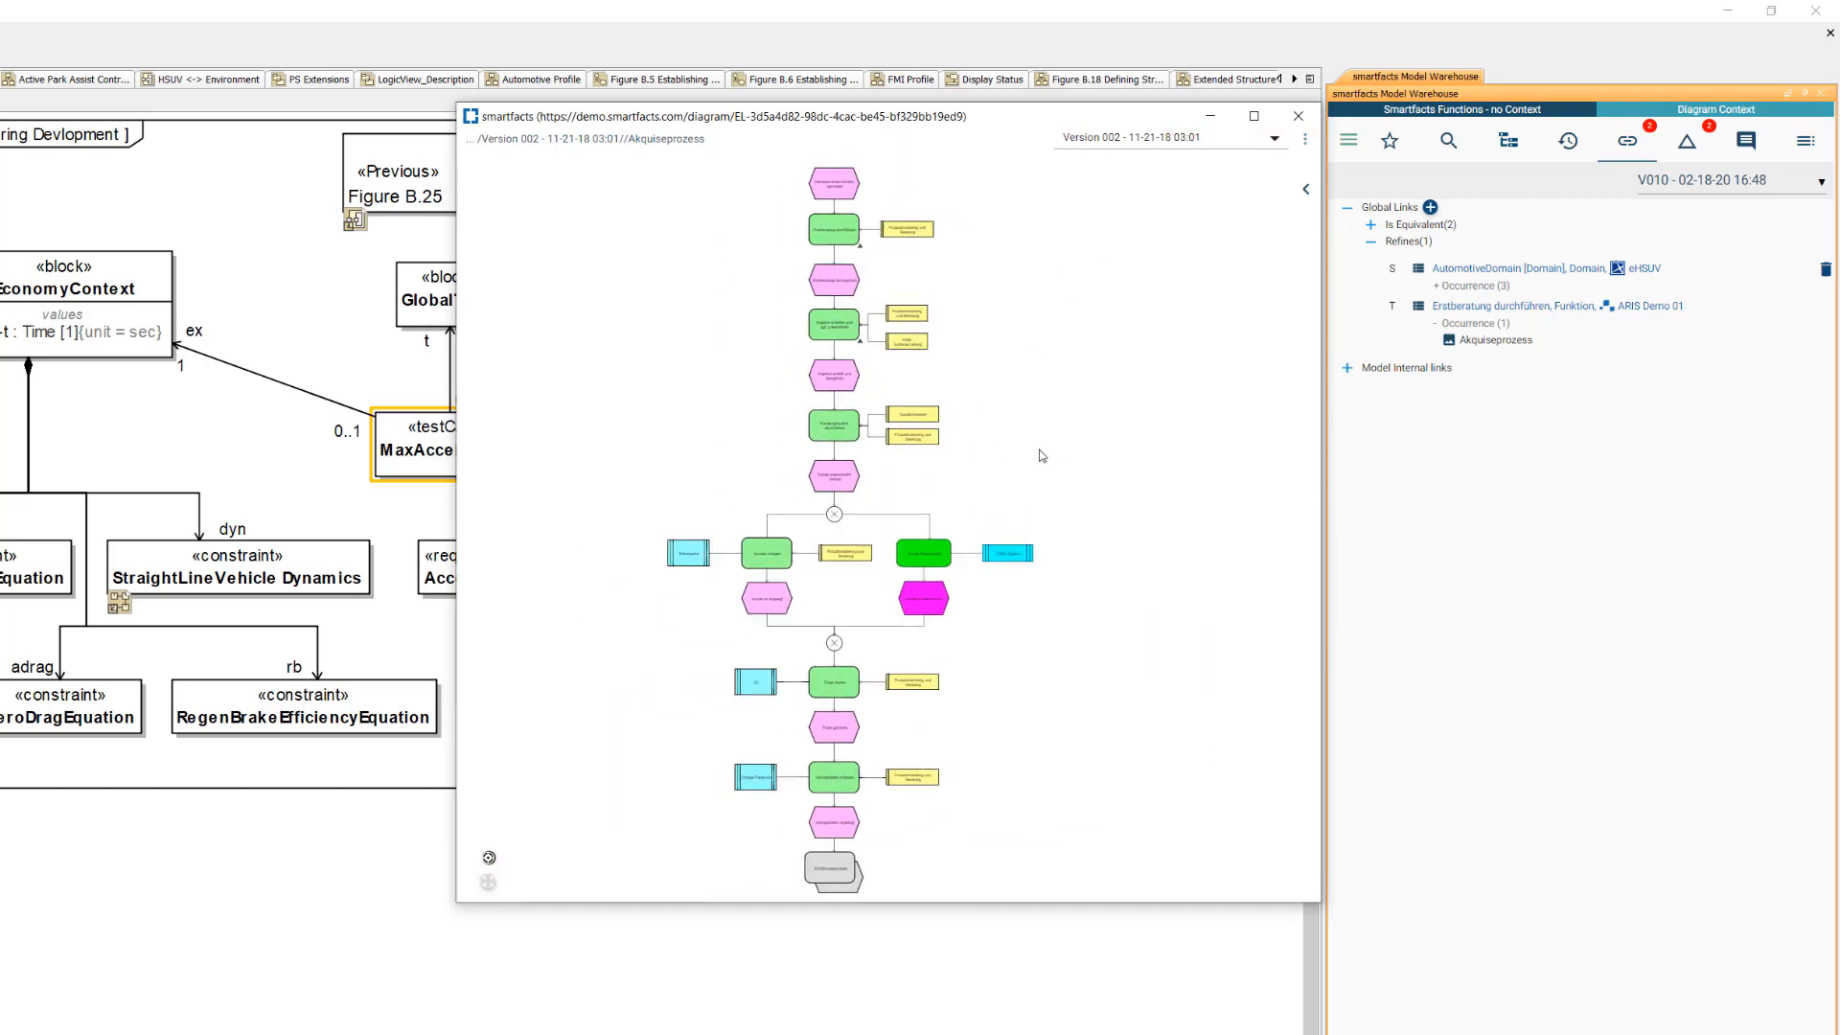
scroll(857, 432, up, 5)
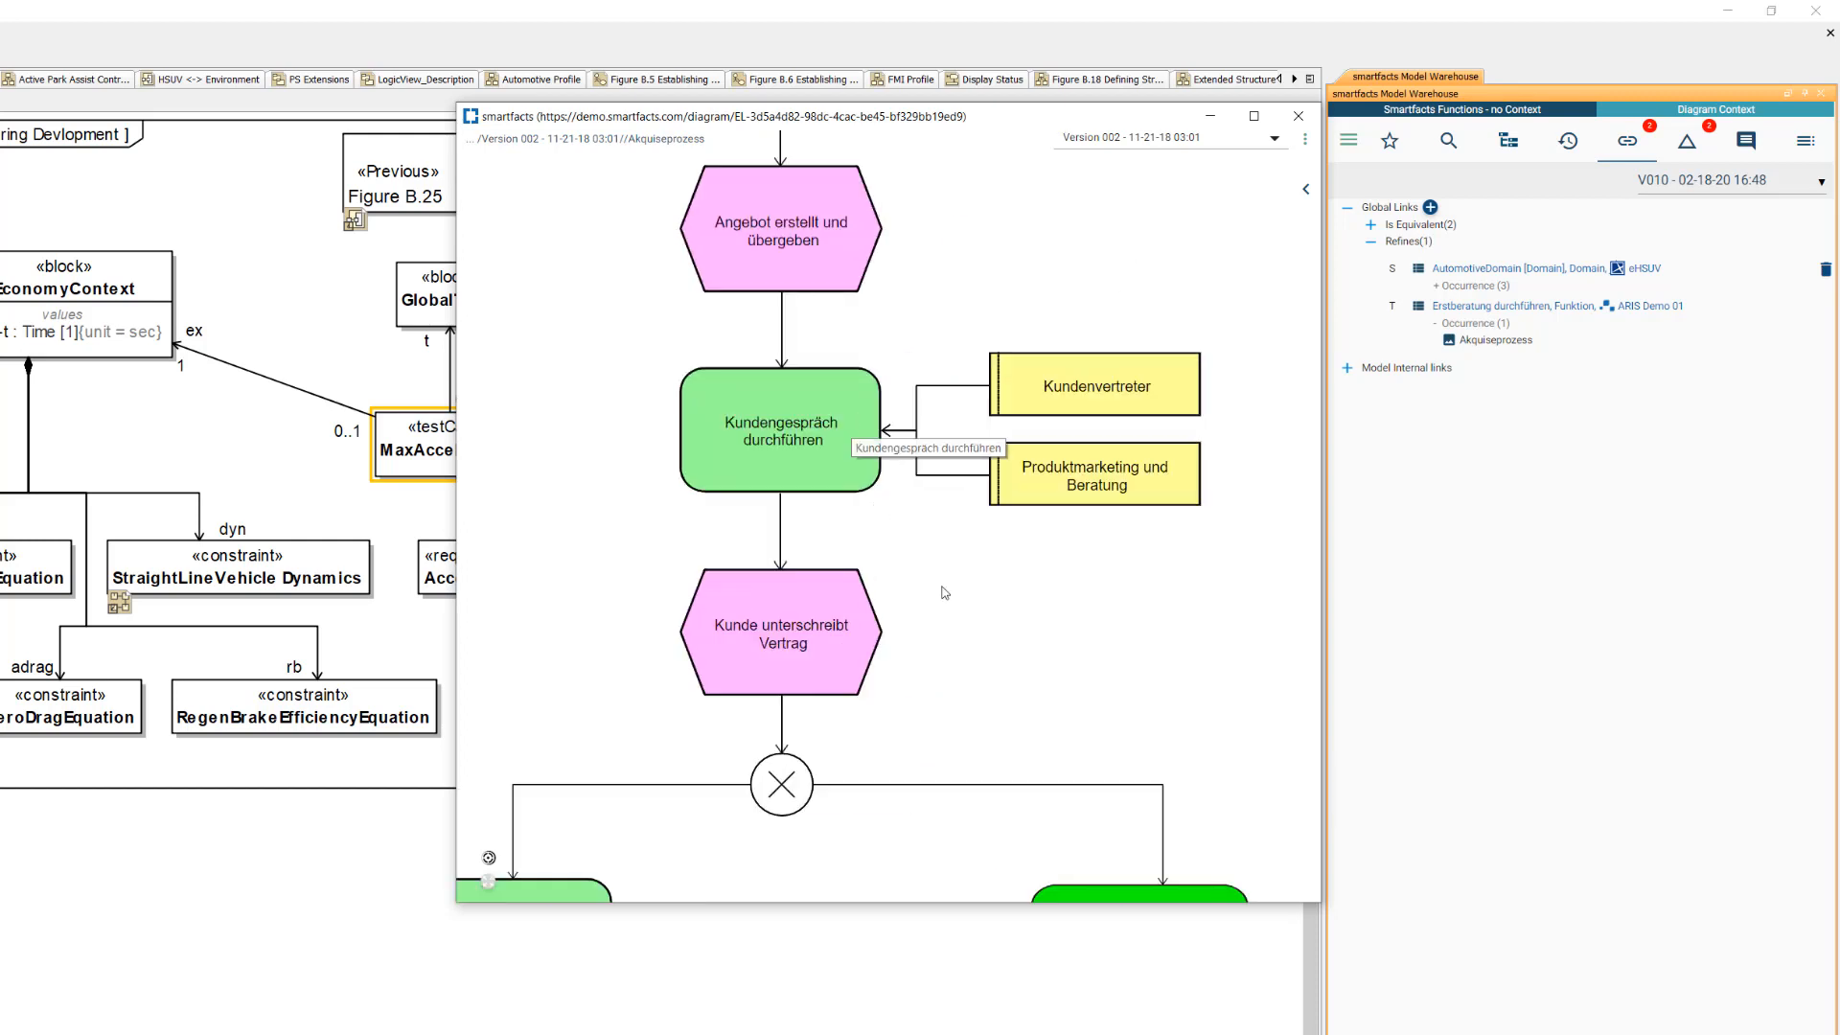
scroll(966, 651, up, 3)
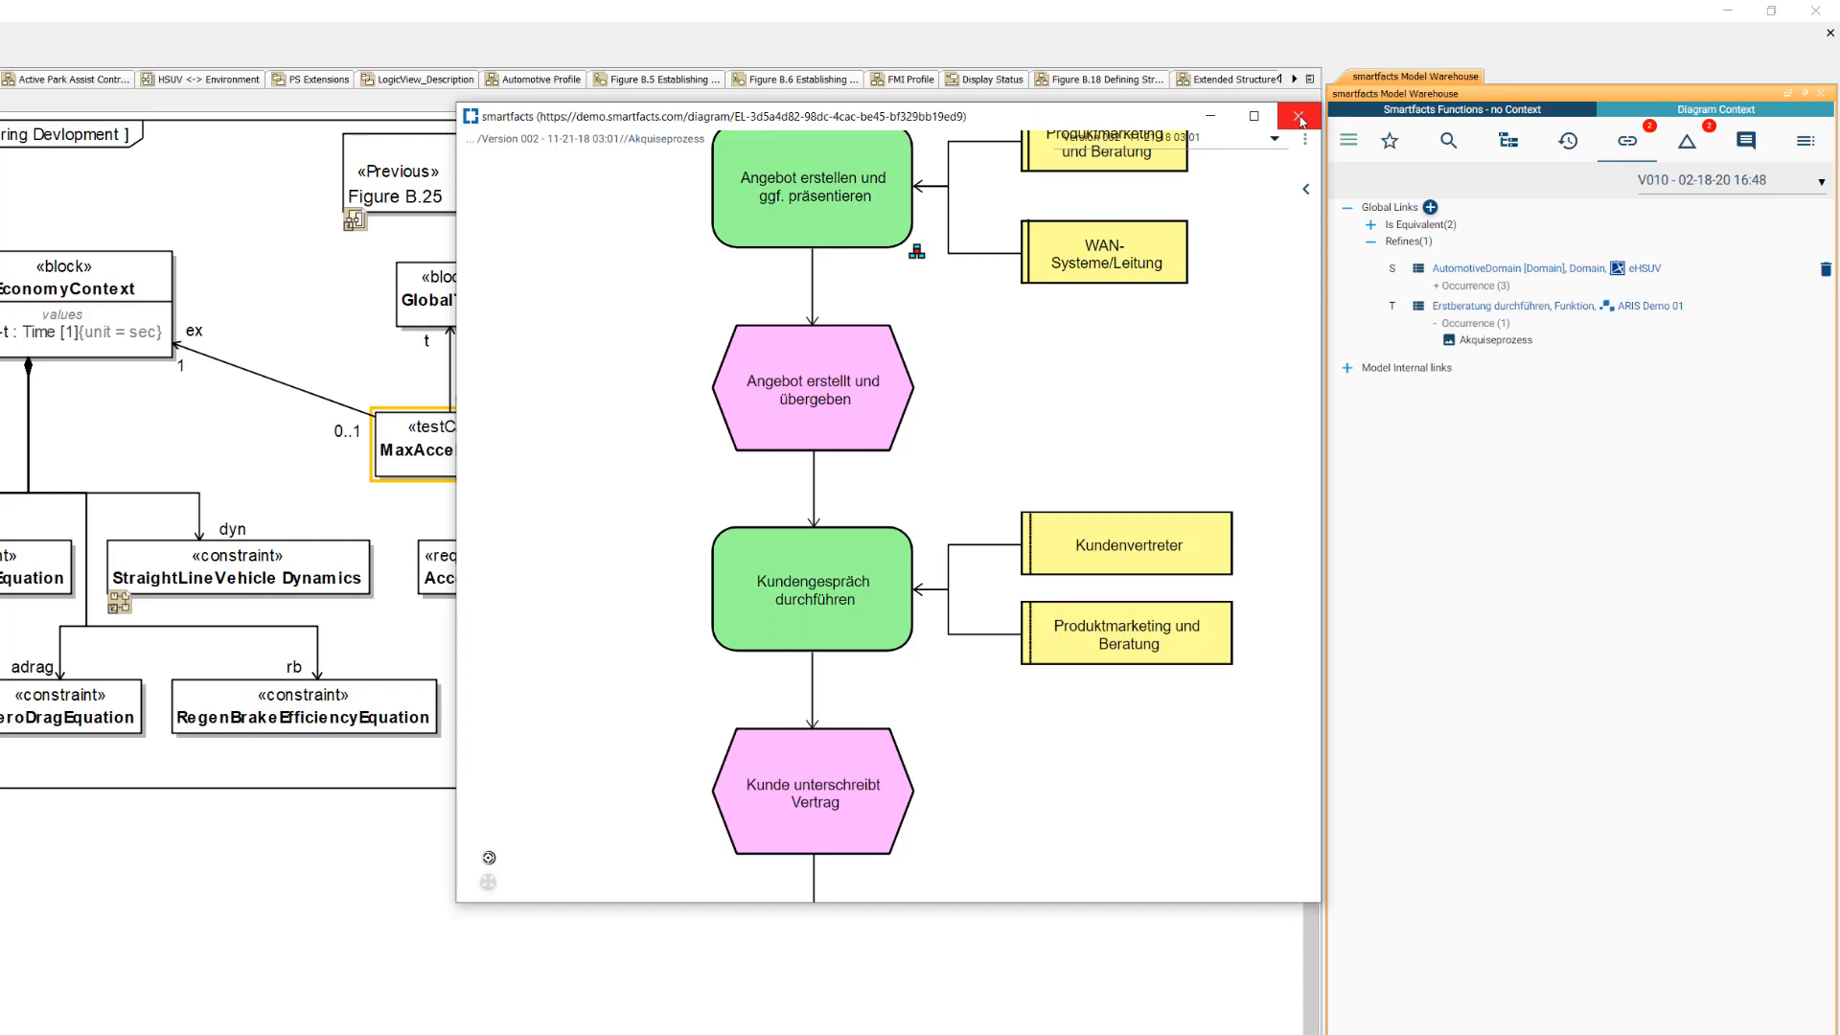
click(1299, 116)
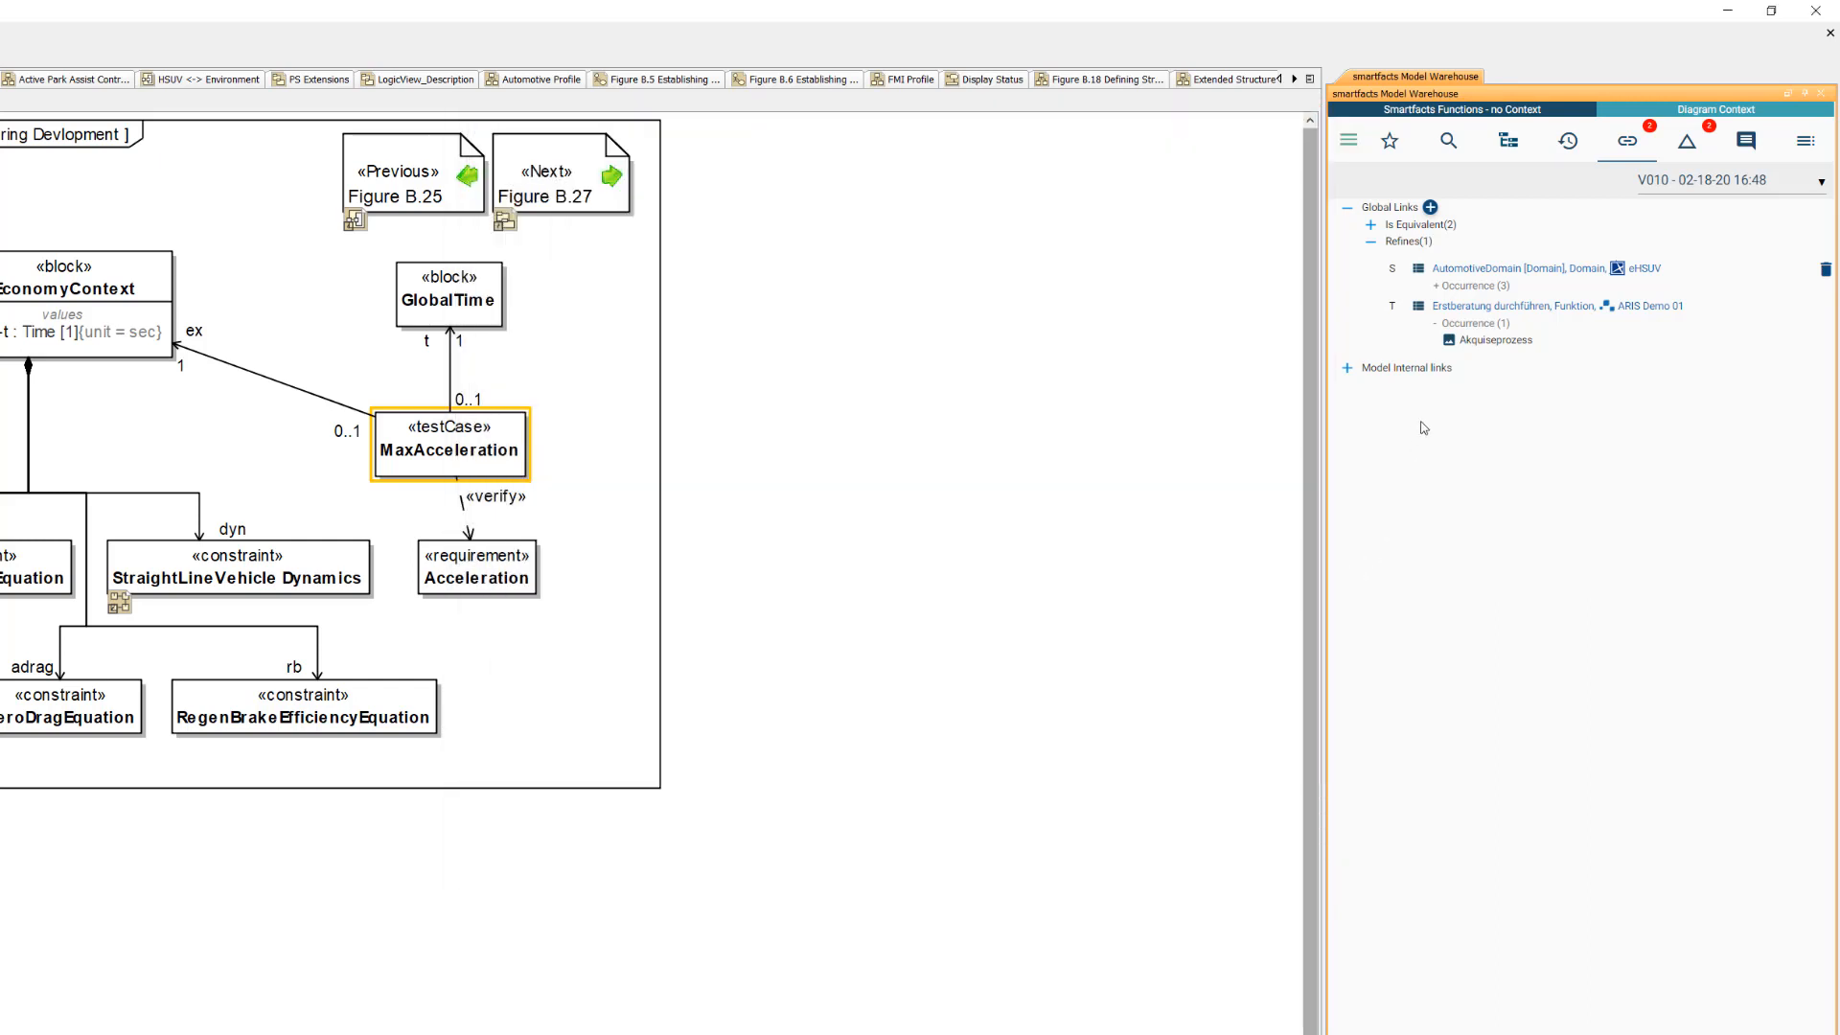
- Show the Erstberatung durchführen link target in the MWH tree and view the neighbouring Angebot erstellen und ggf. präsentieren diagram in the separate viewer
click(1524, 309)
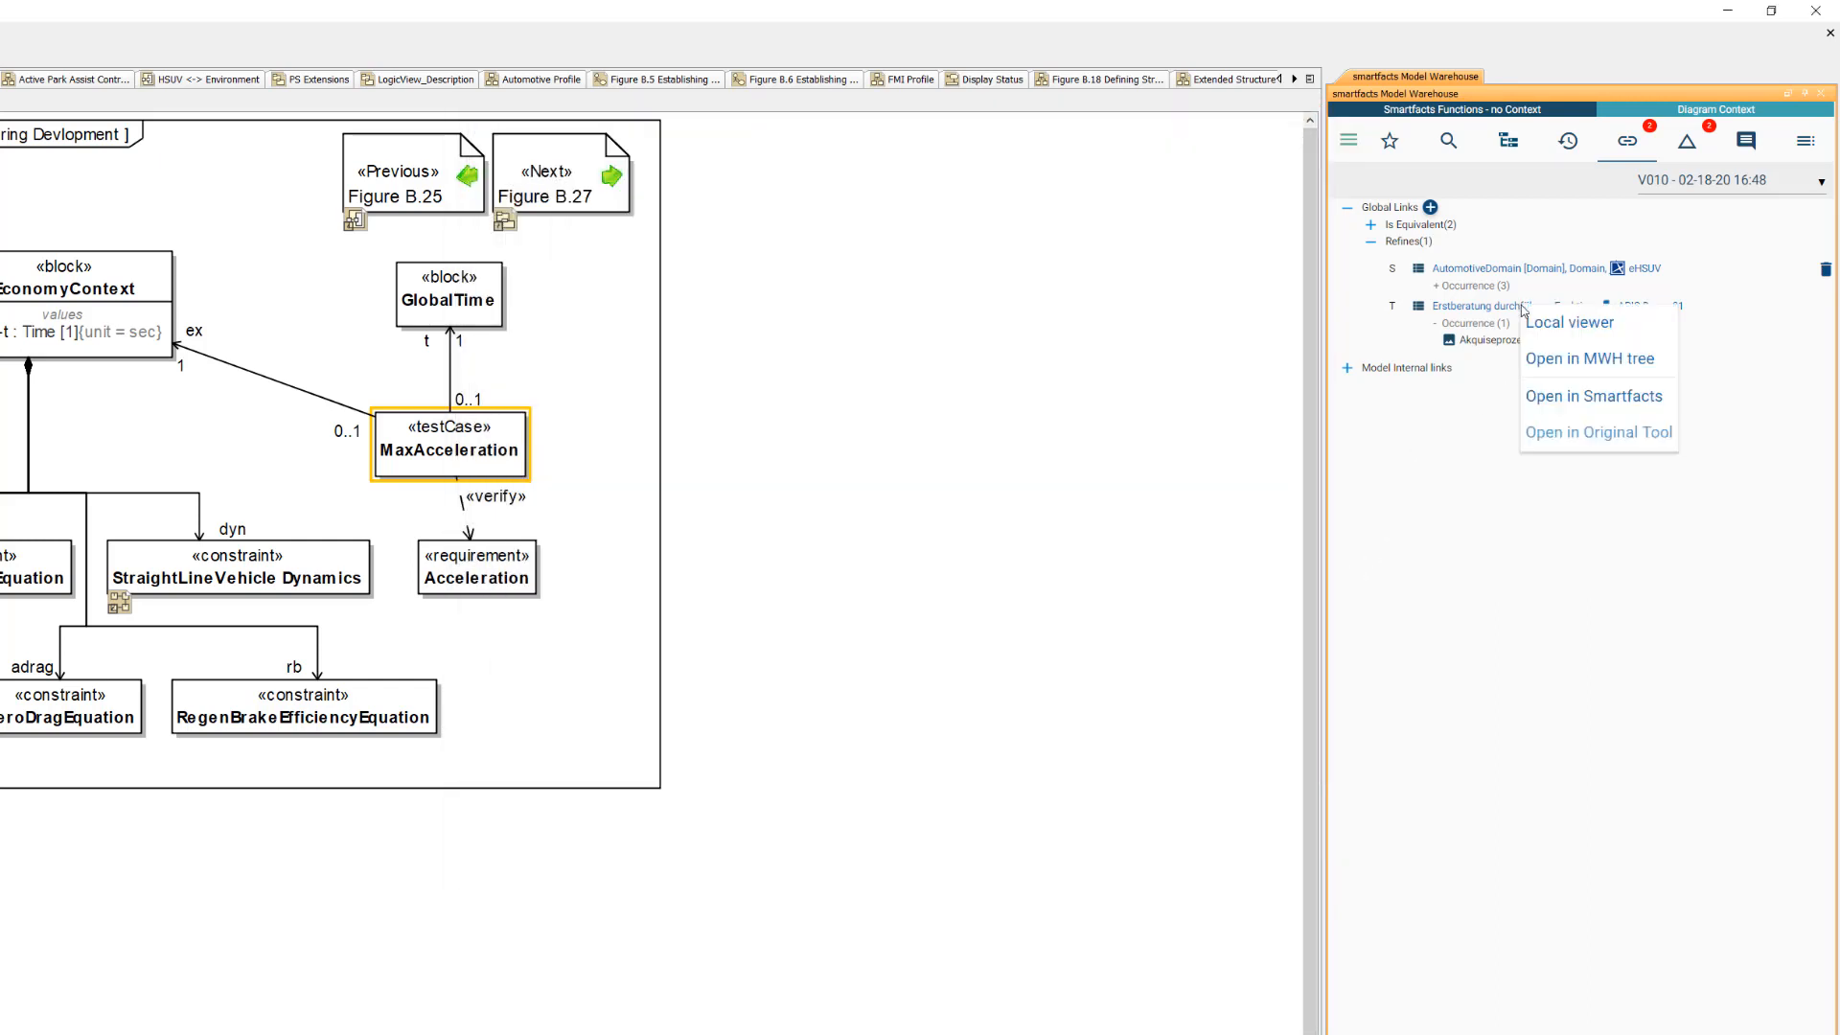
click(1561, 361)
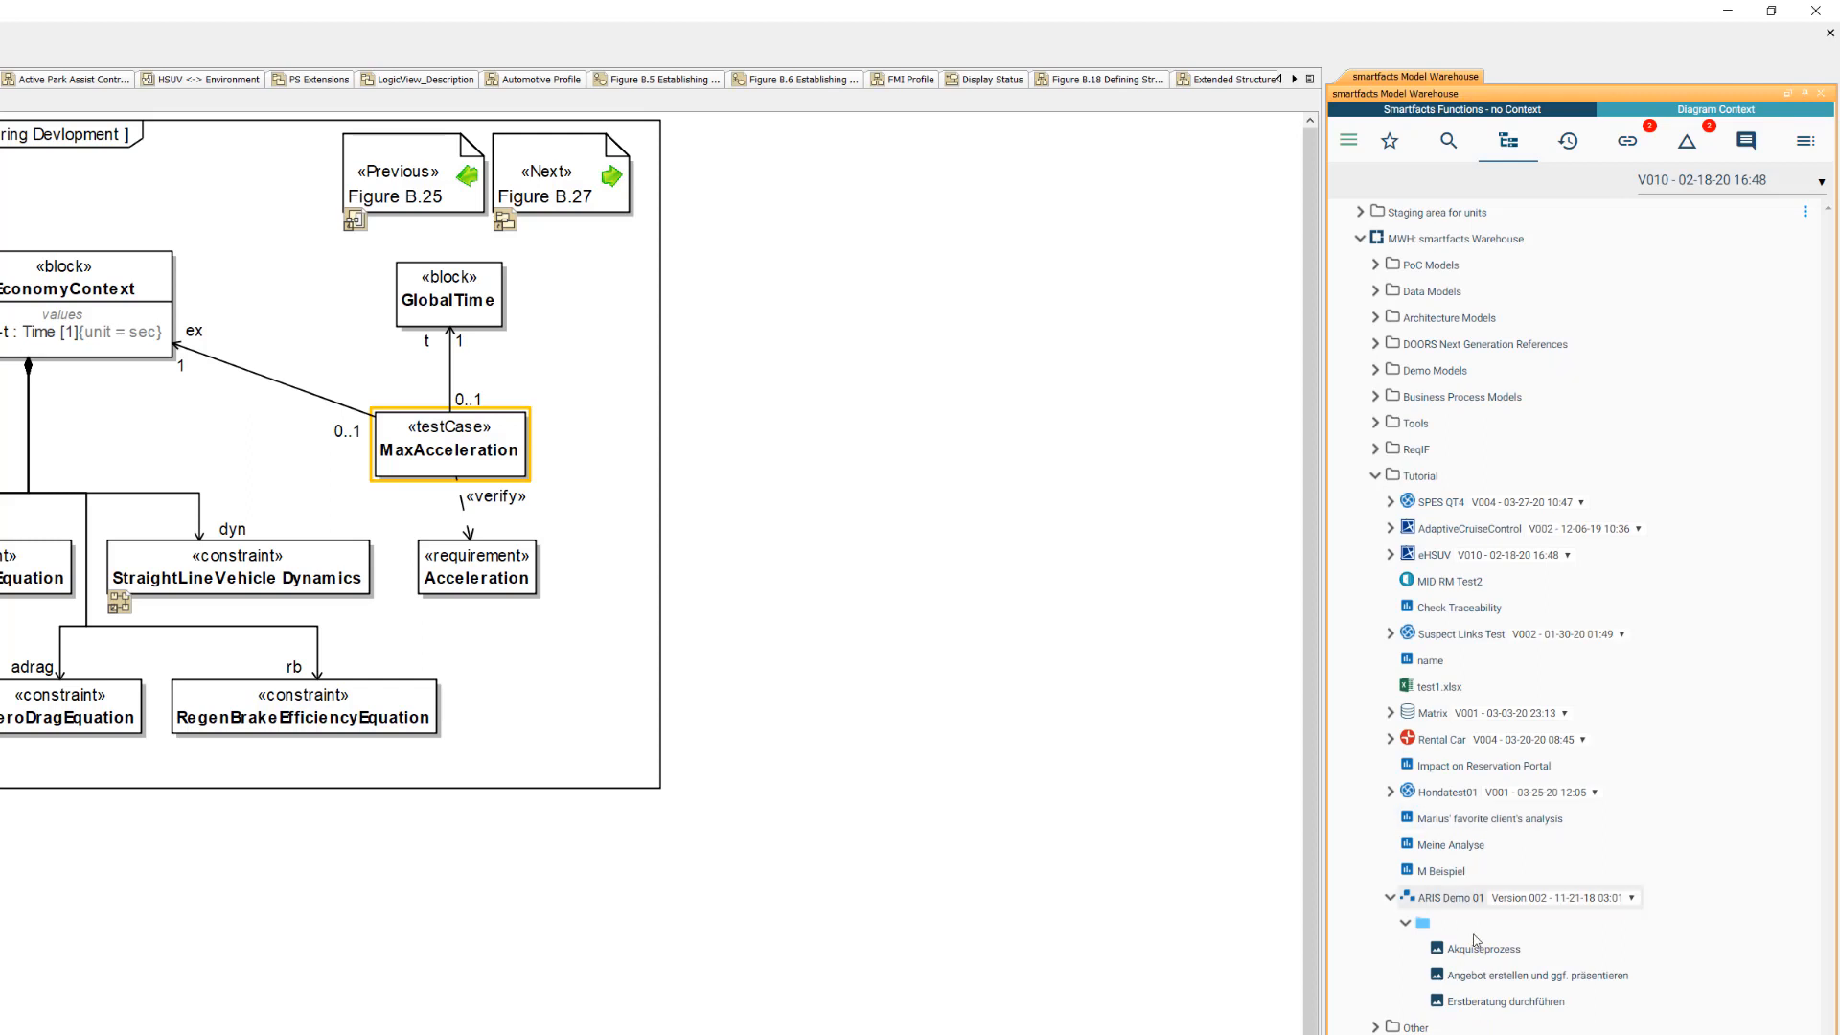
click(1491, 978)
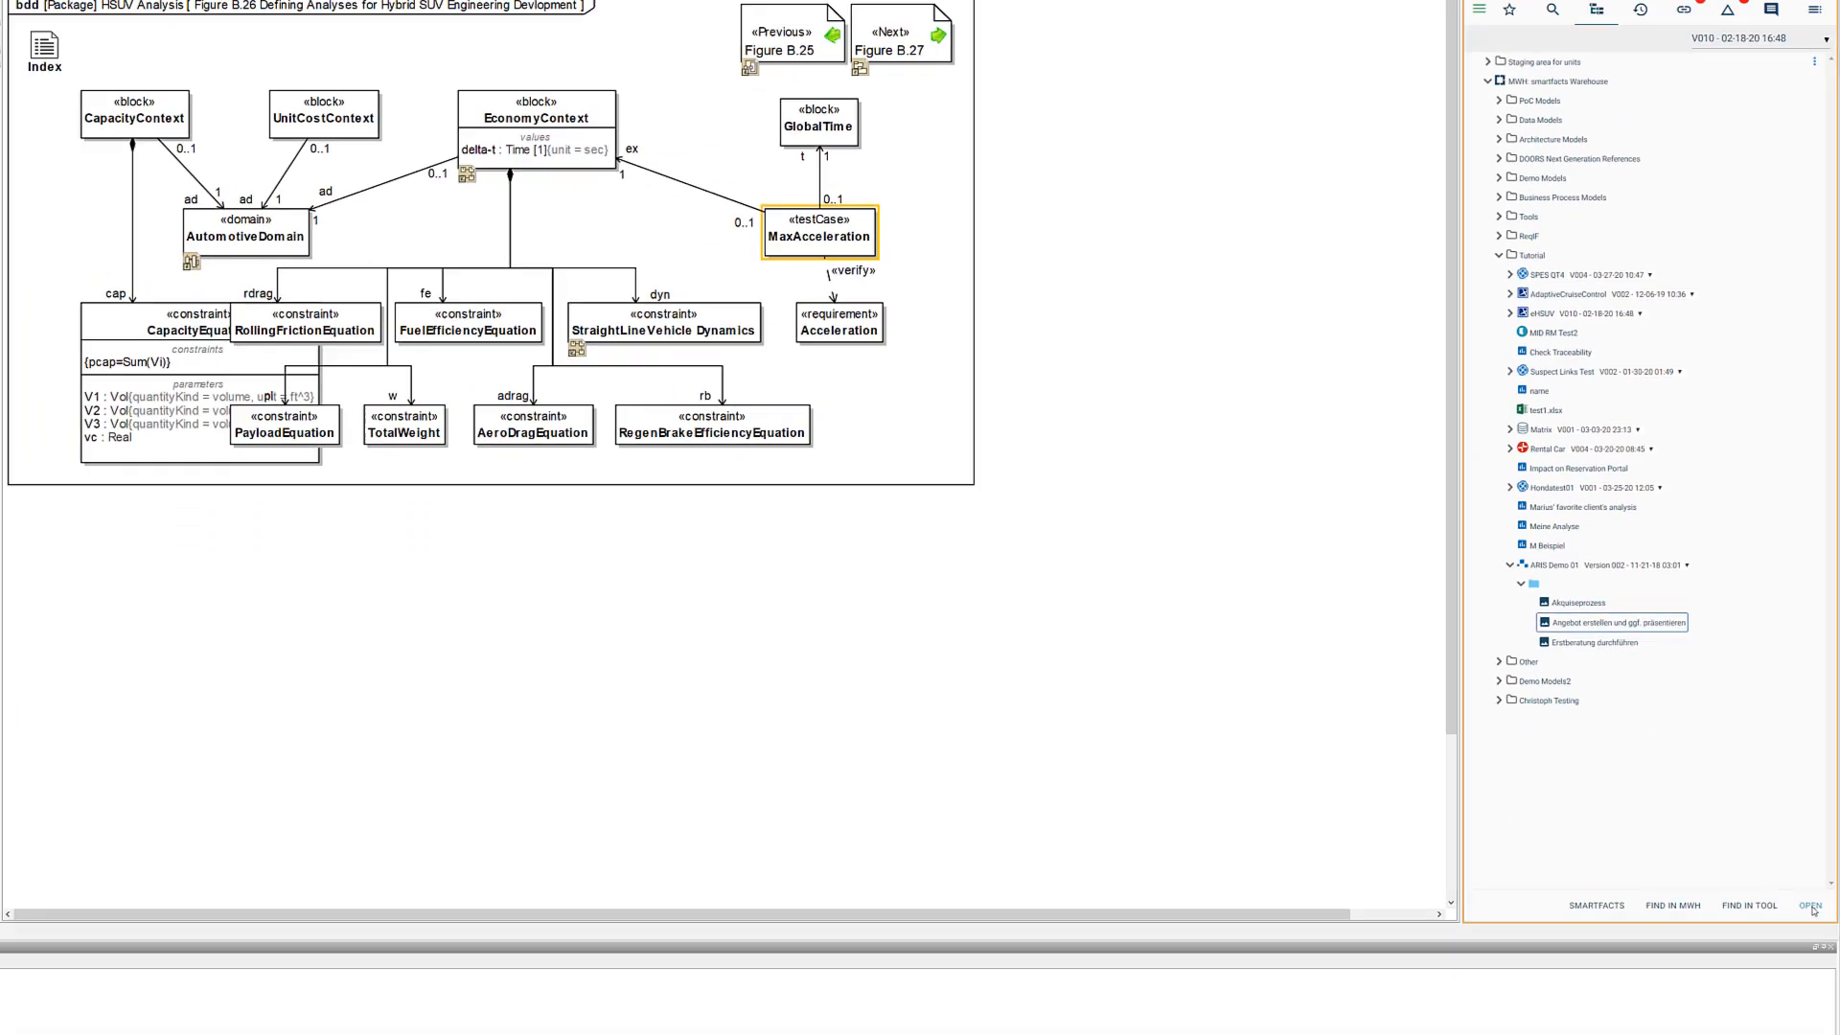
click(1811, 906)
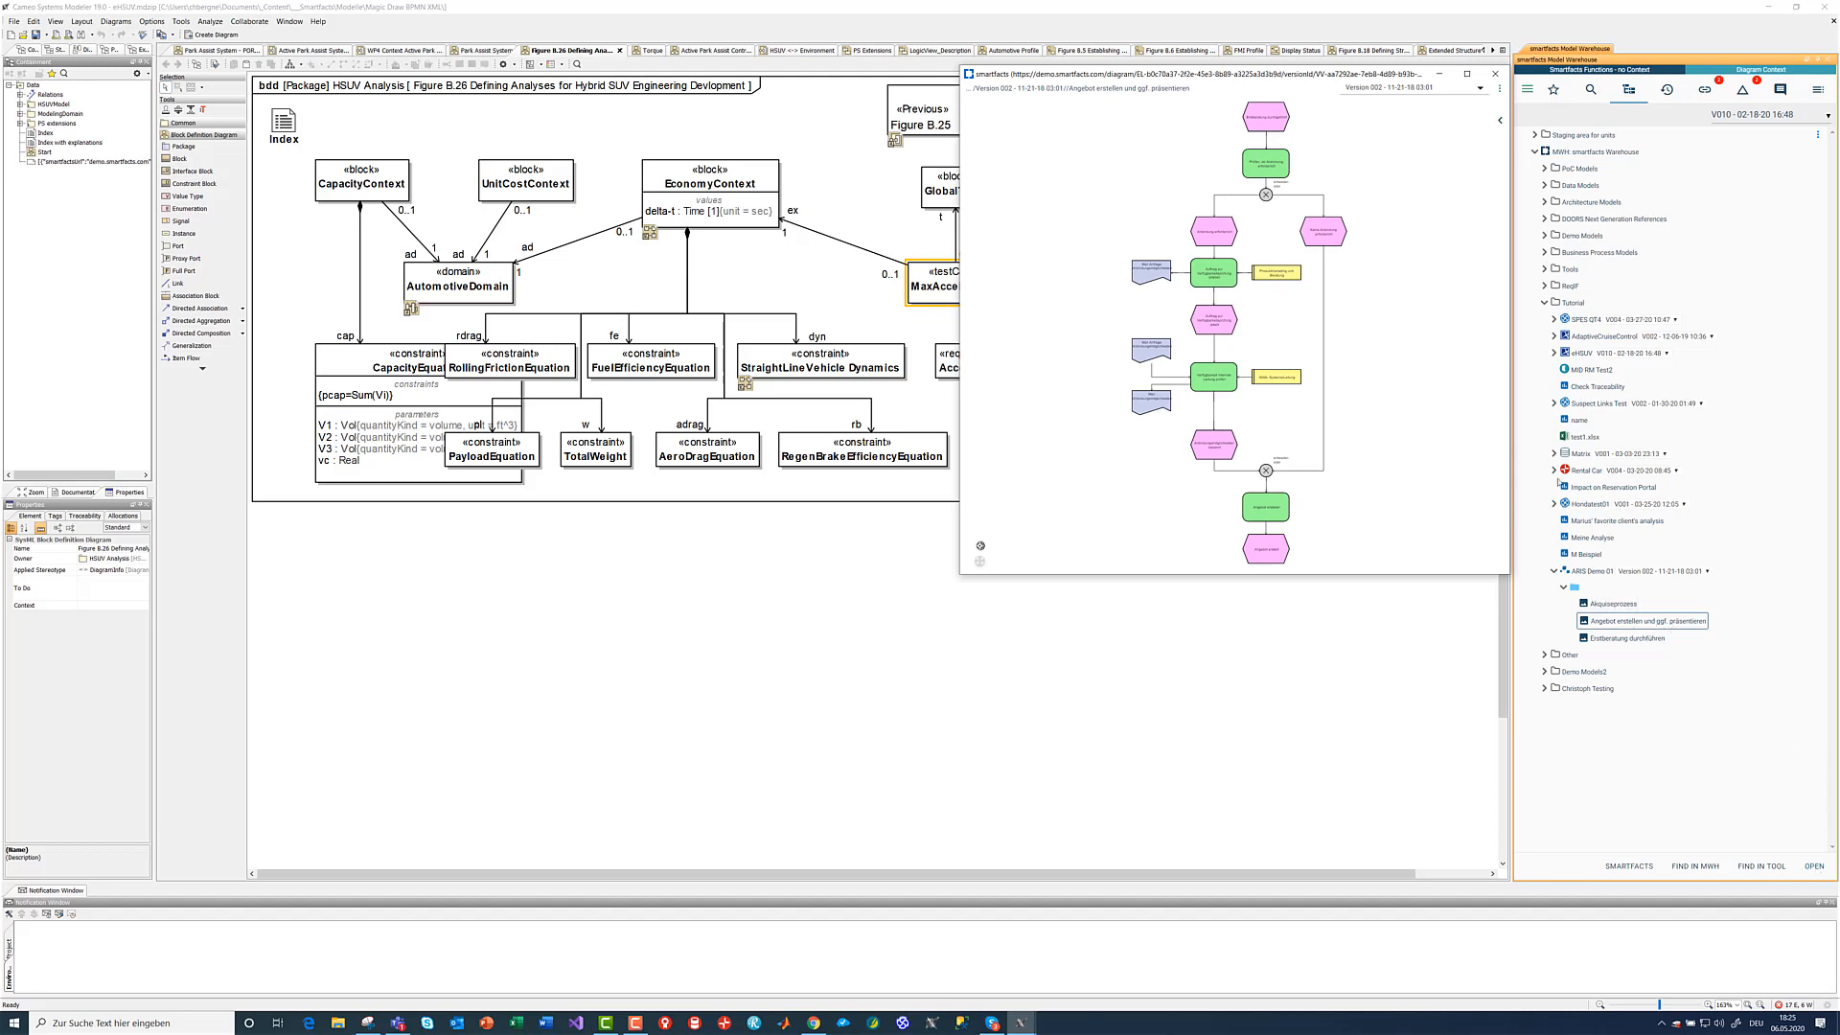
click(1495, 74)
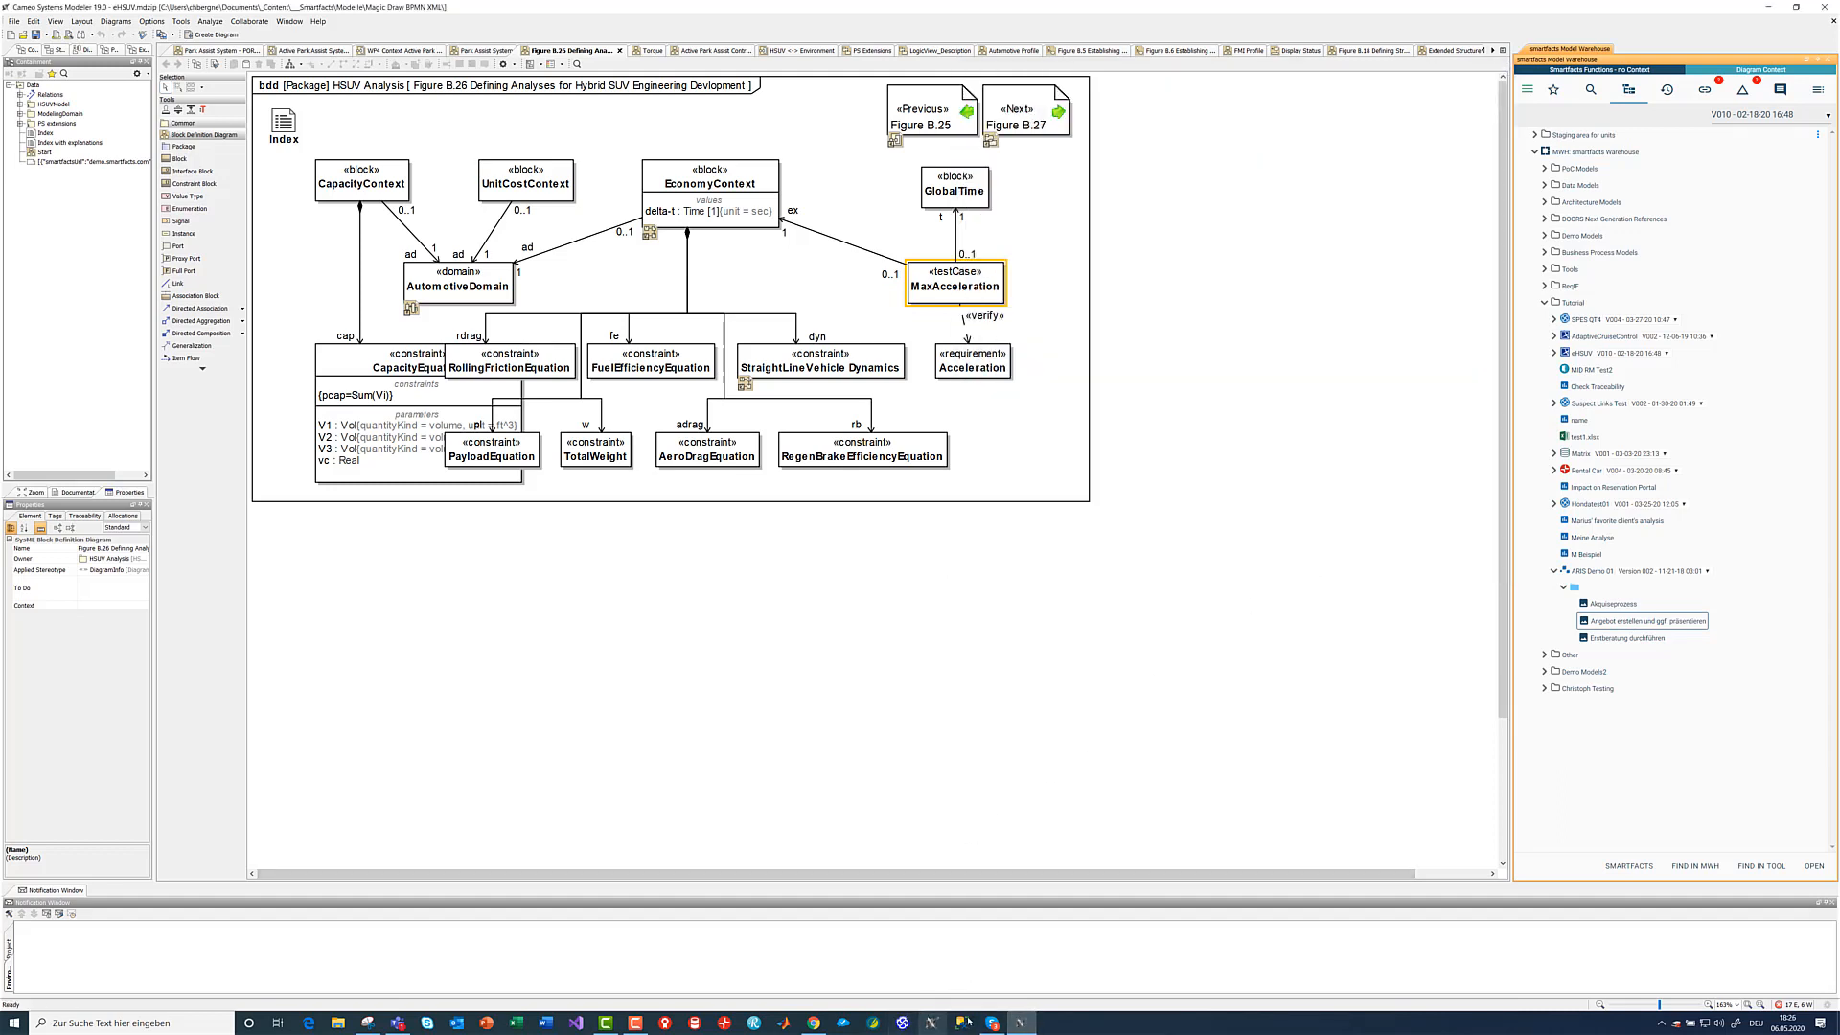
- Switch to smartfacts in the browser and generate a Refines link from EconomyContext's delta-t value property to the whole Akquiseprozess diagram
click(1018, 1025)
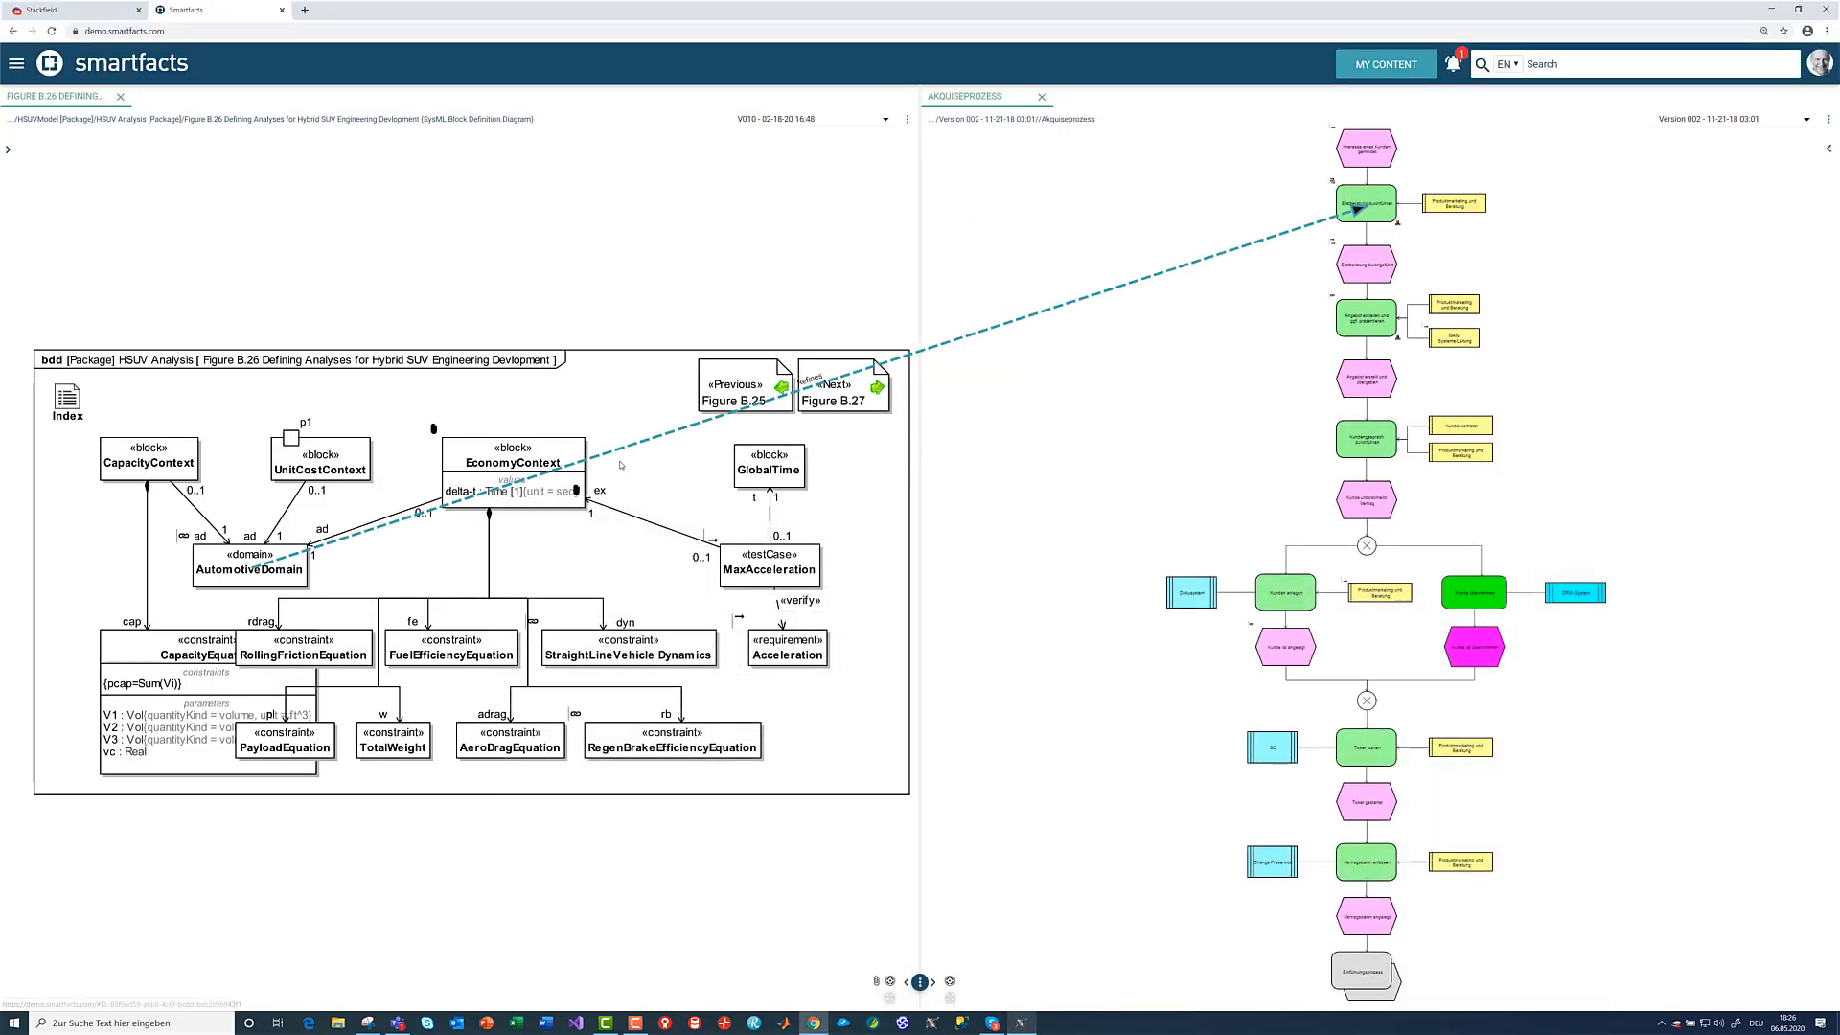
click(537, 494)
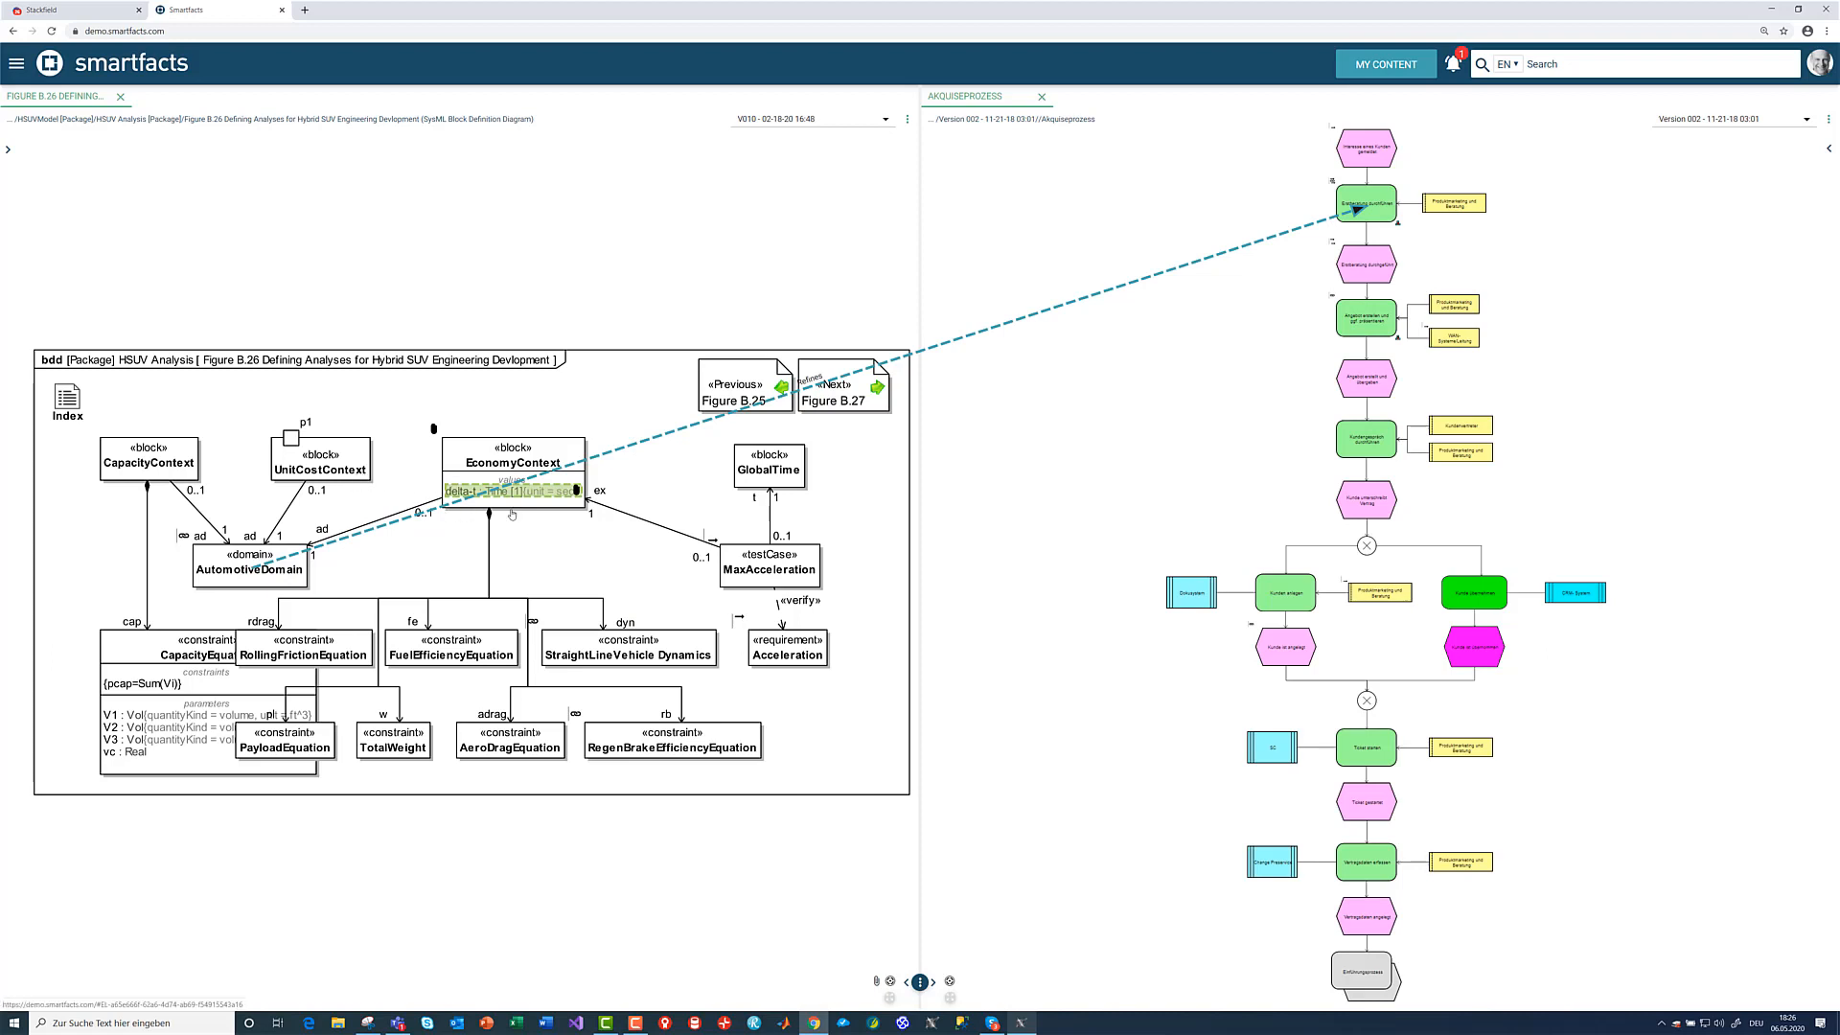
click(949, 982)
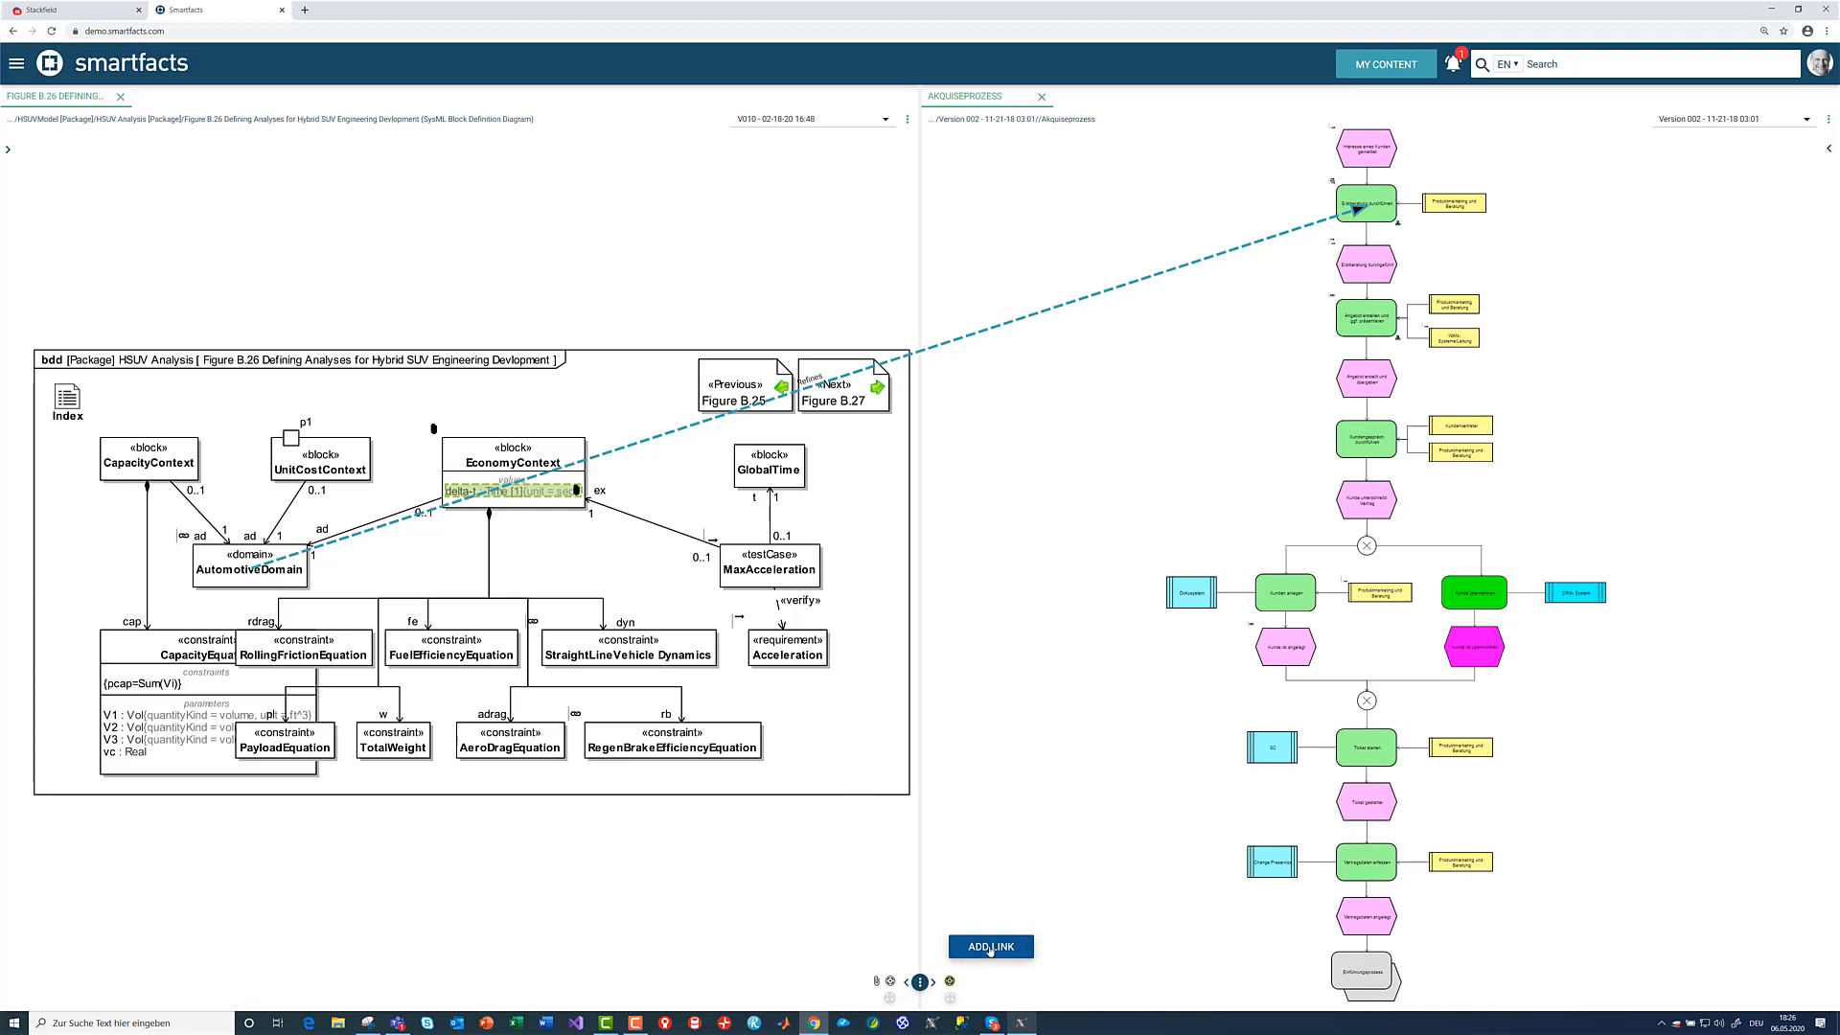
click(979, 946)
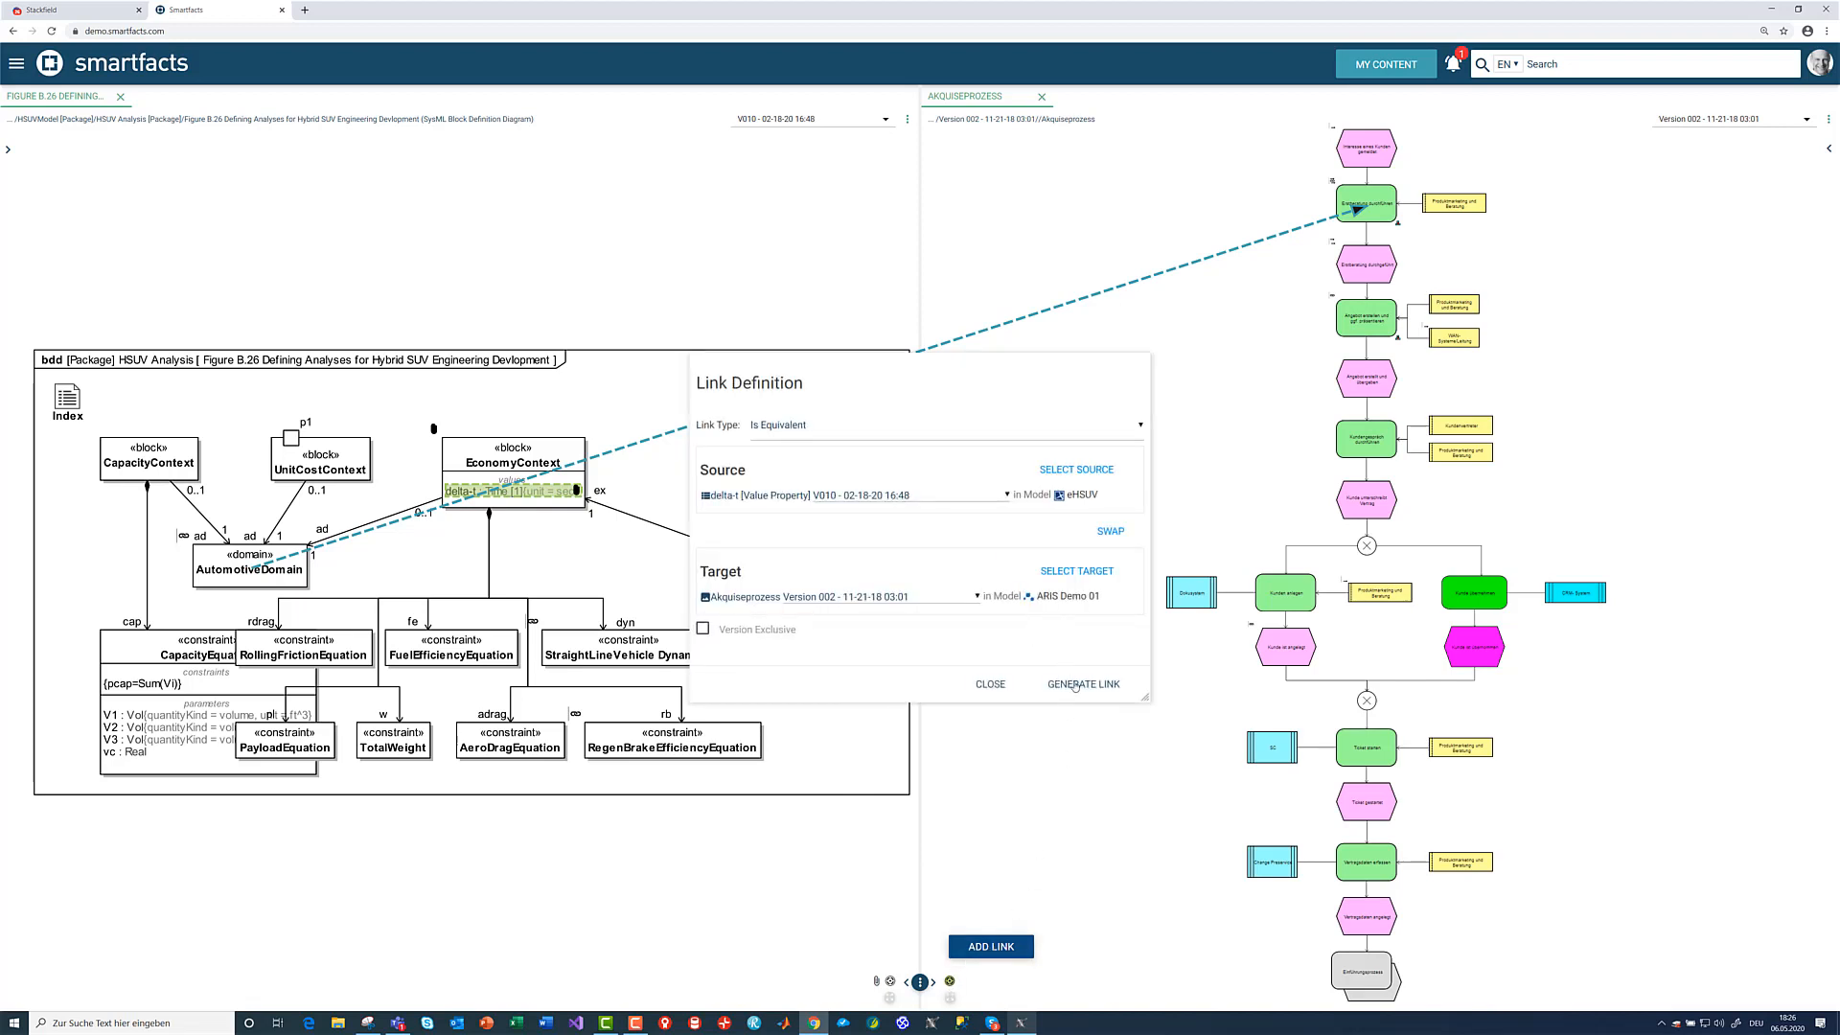
click(789, 440)
click(790, 469)
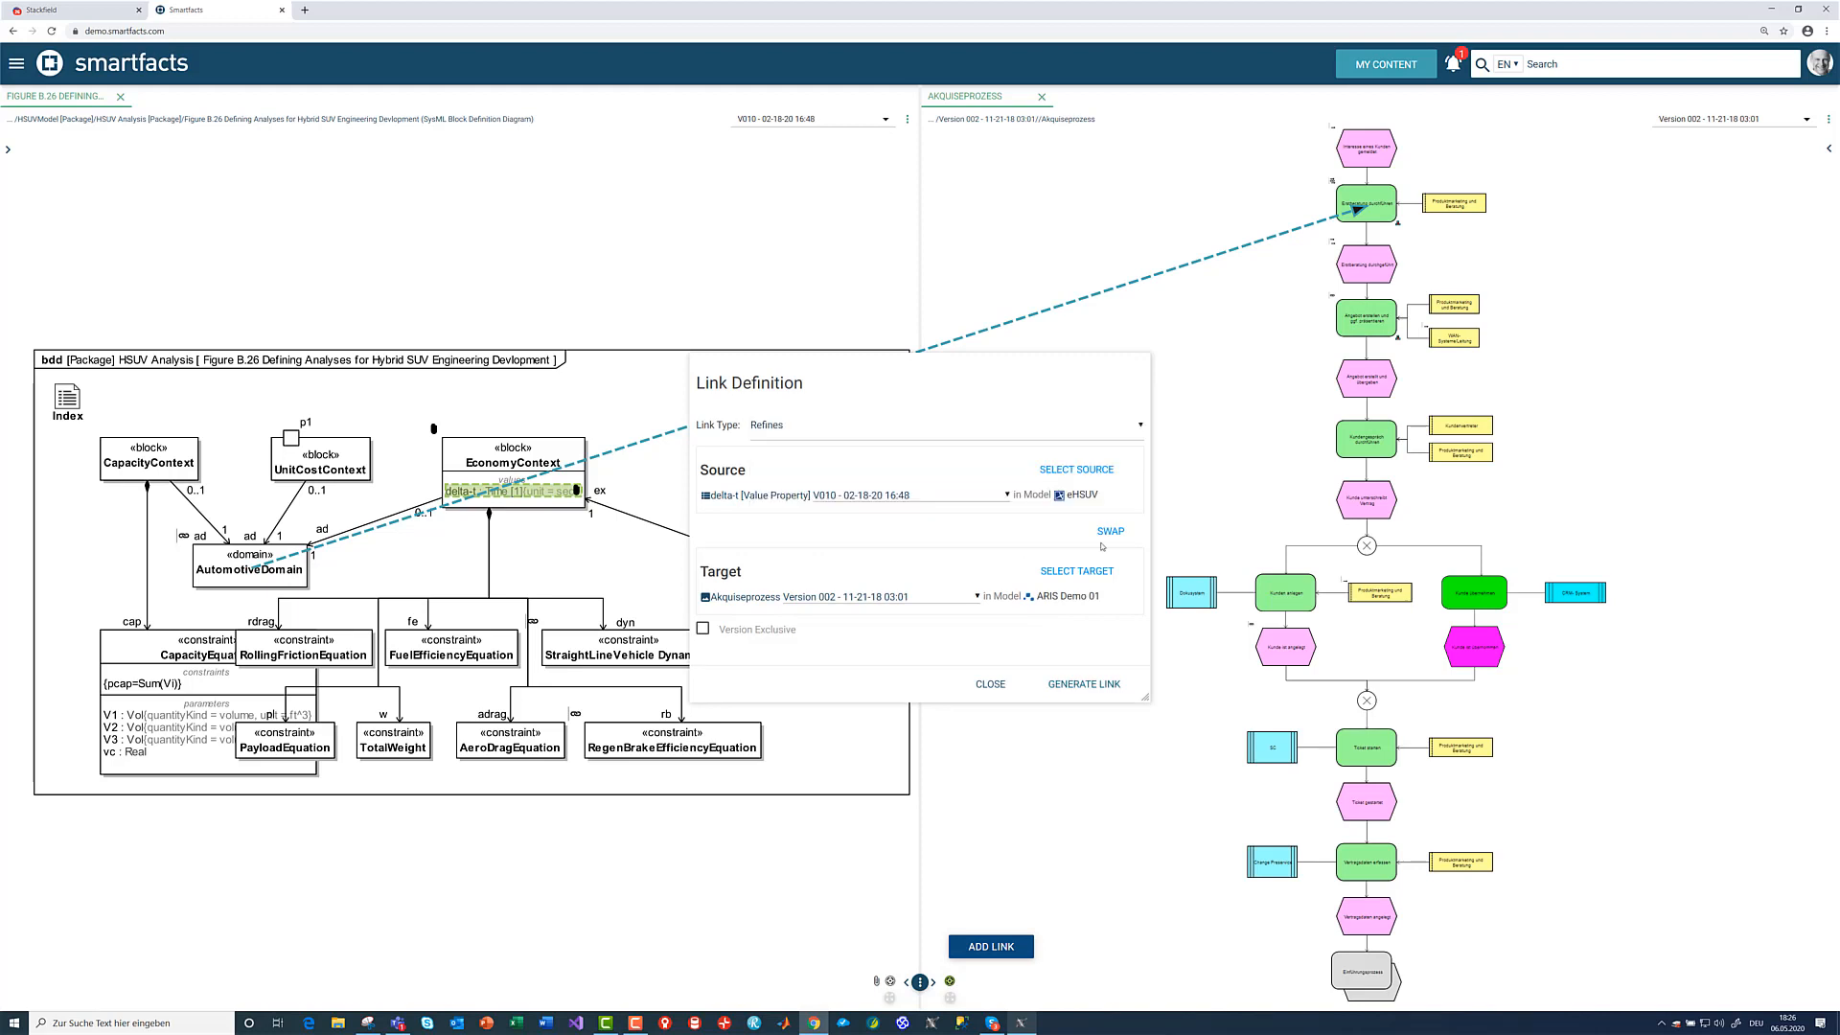
click(1111, 684)
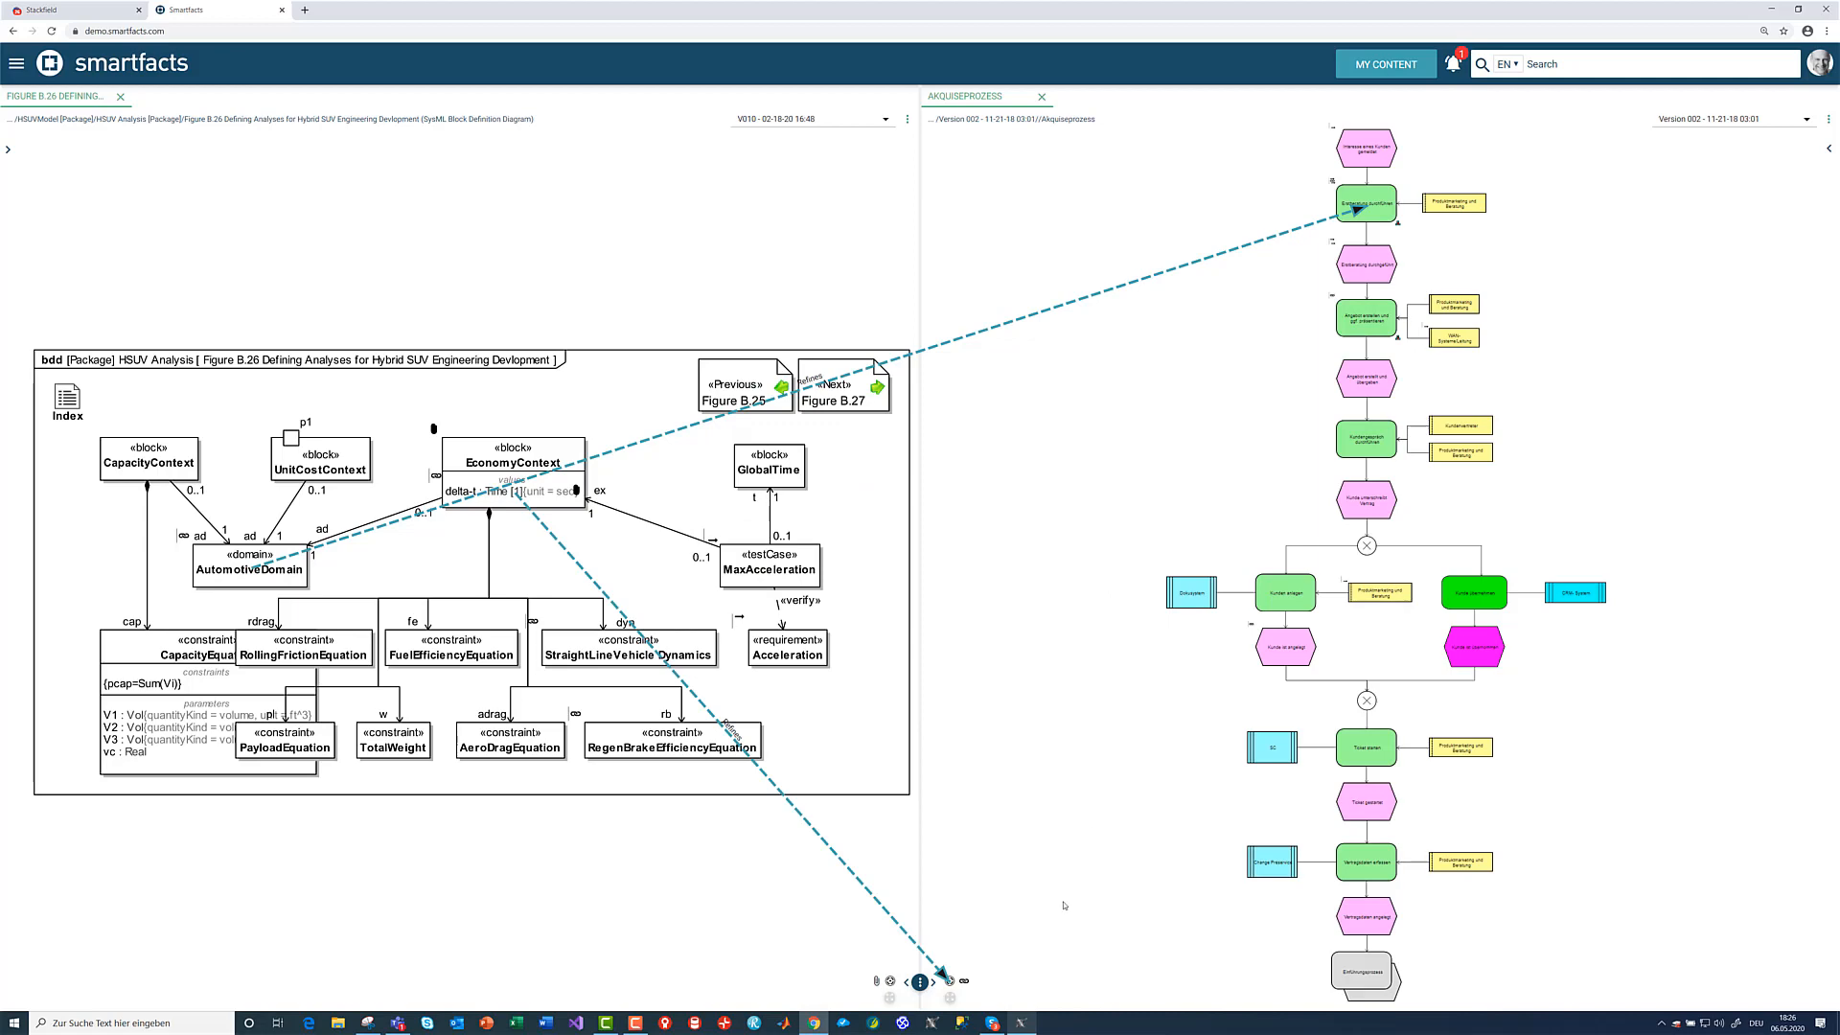
- Return to Cameo Systems Modeler, reload the global links, and view the delta-t link's Akquiseprozess target in the local viewer
click(1022, 1024)
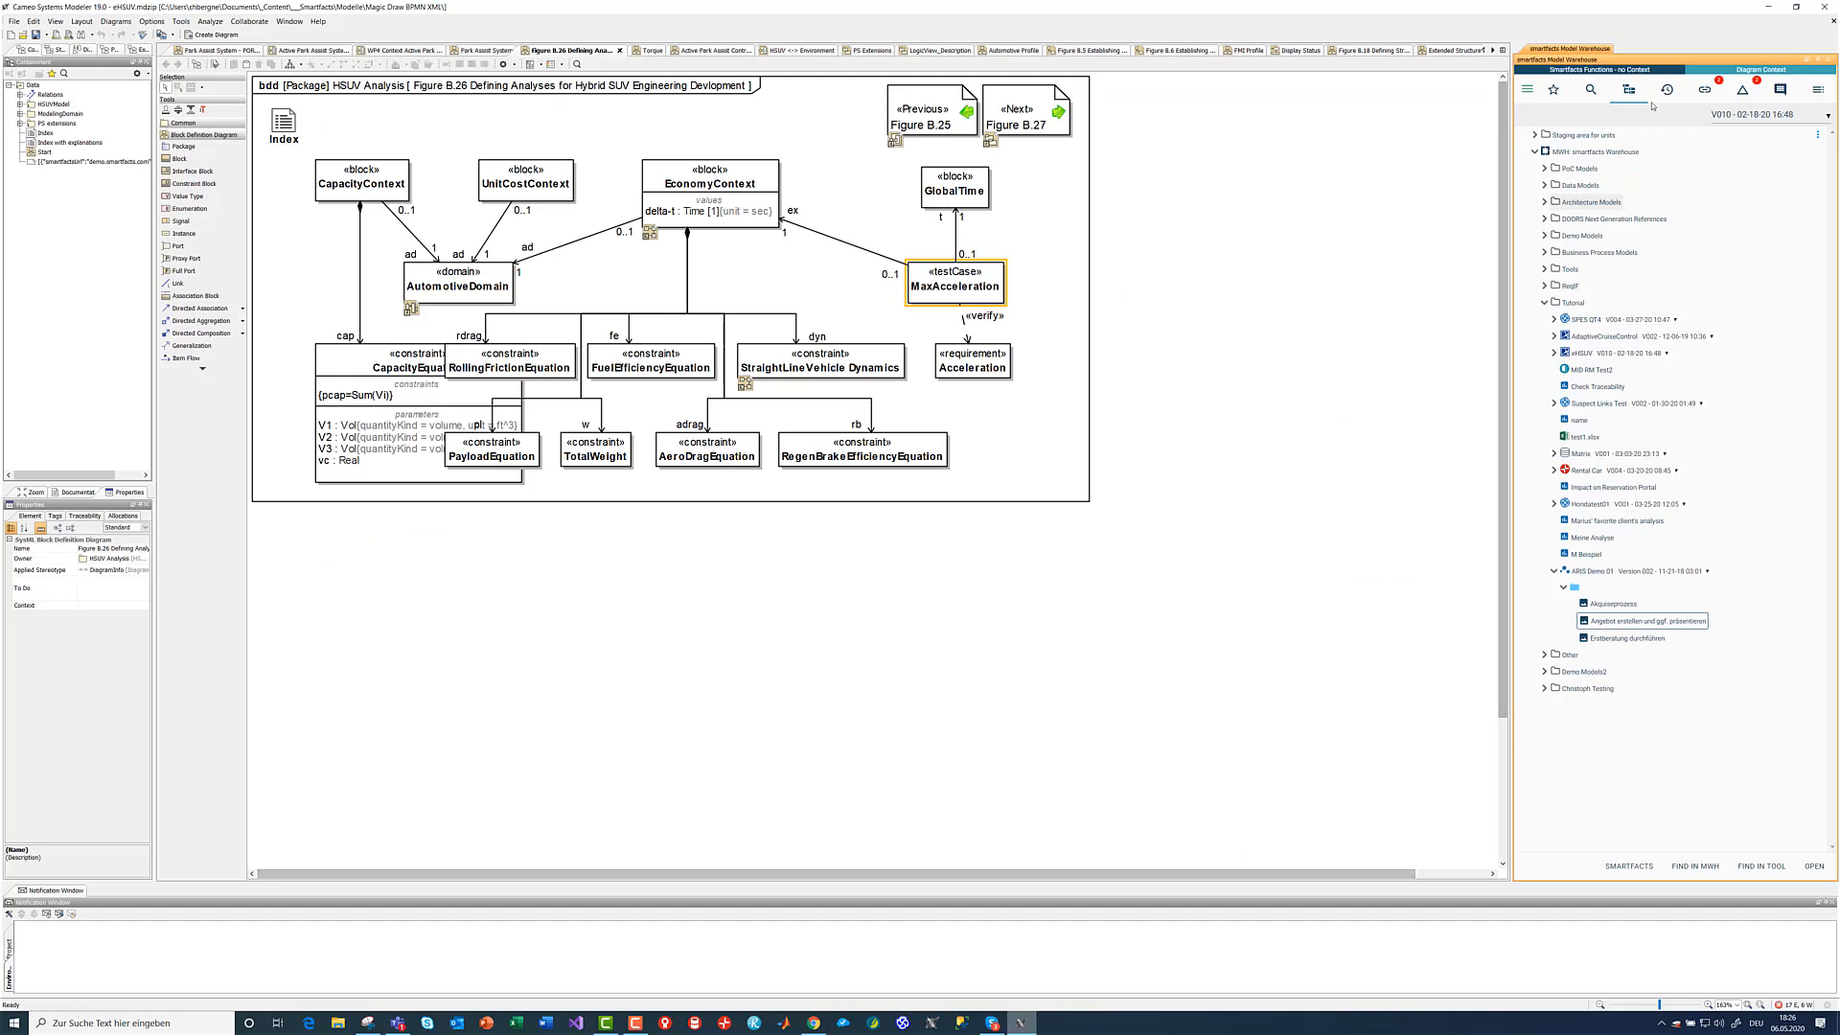
click(1705, 92)
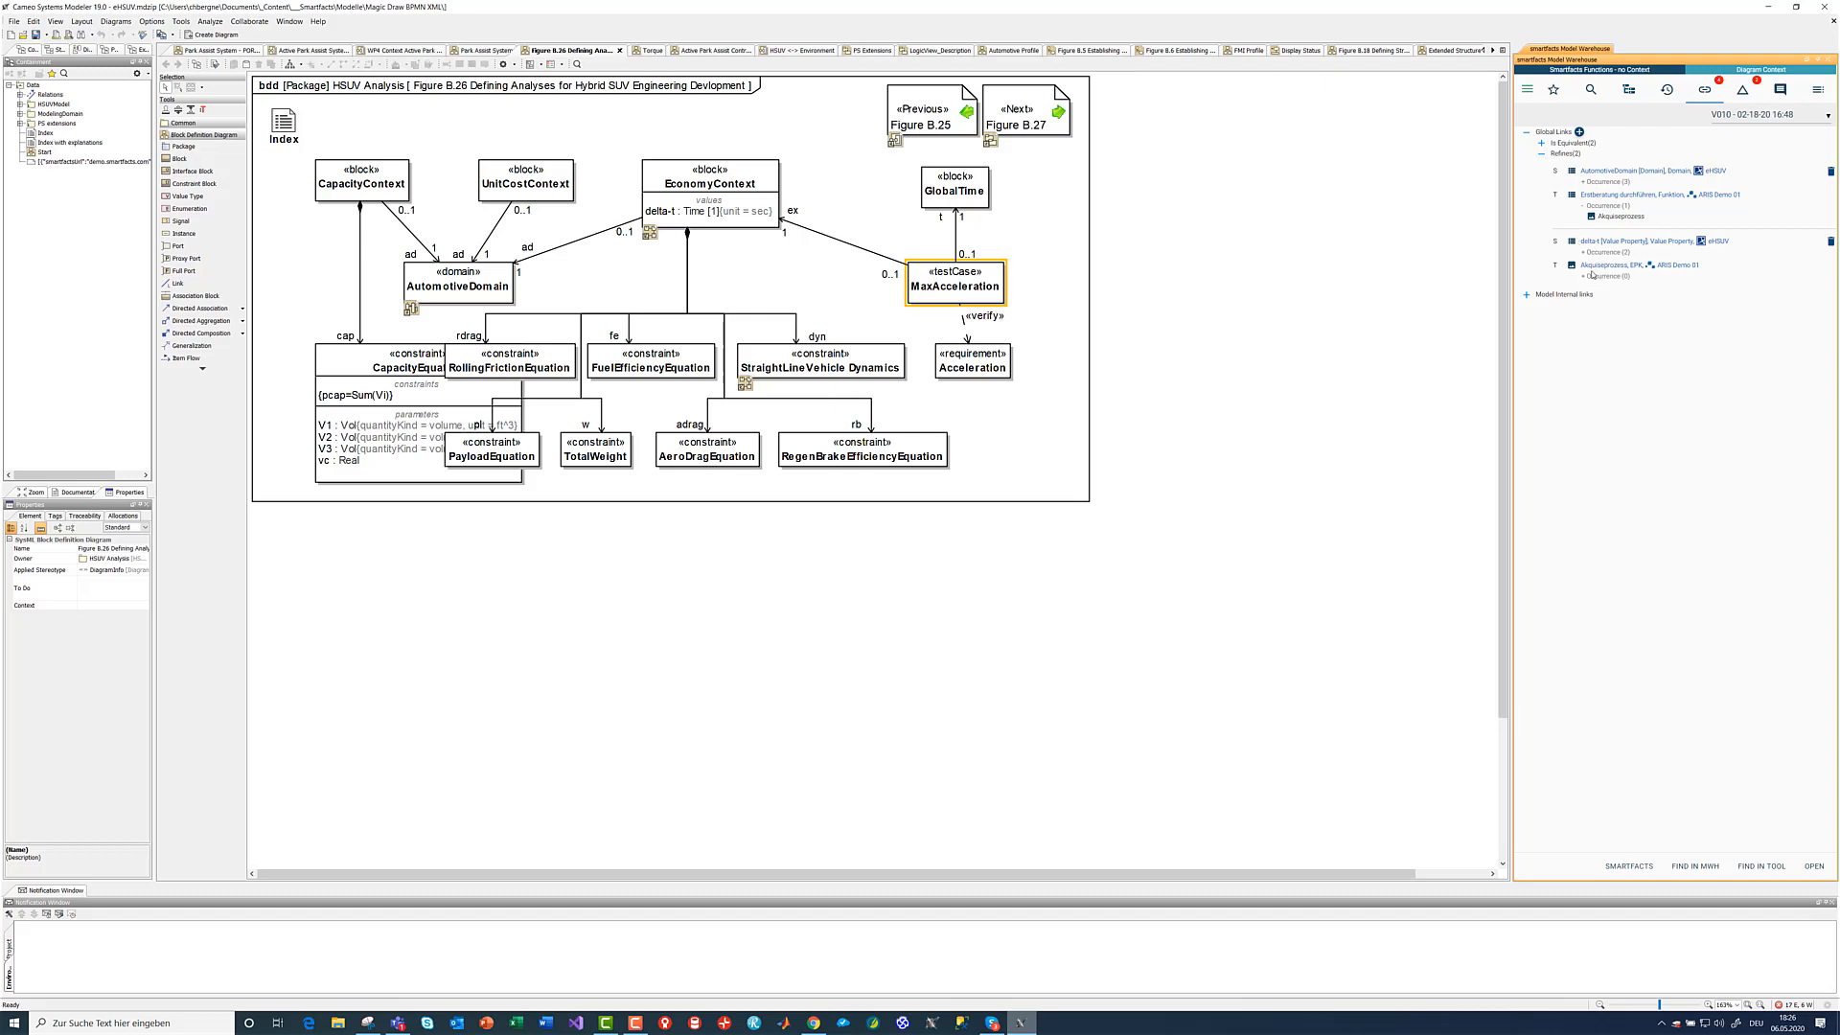
click(1619, 266)
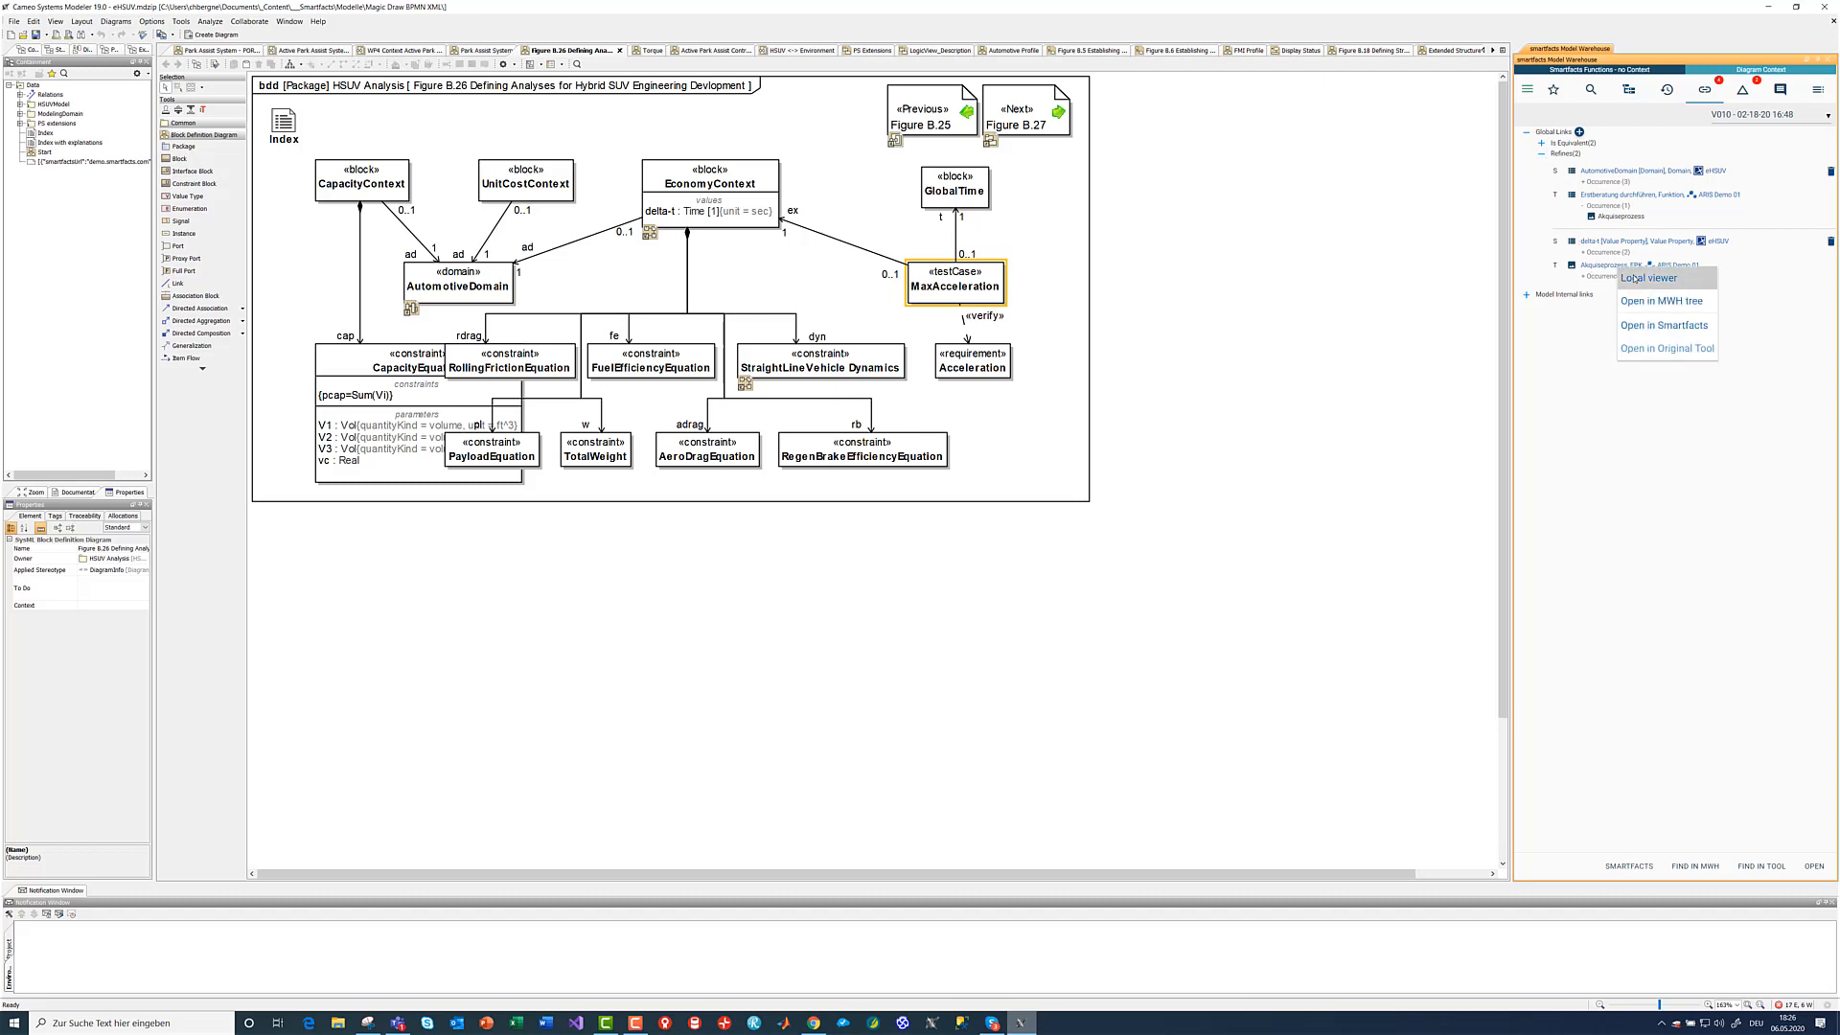
click(1634, 278)
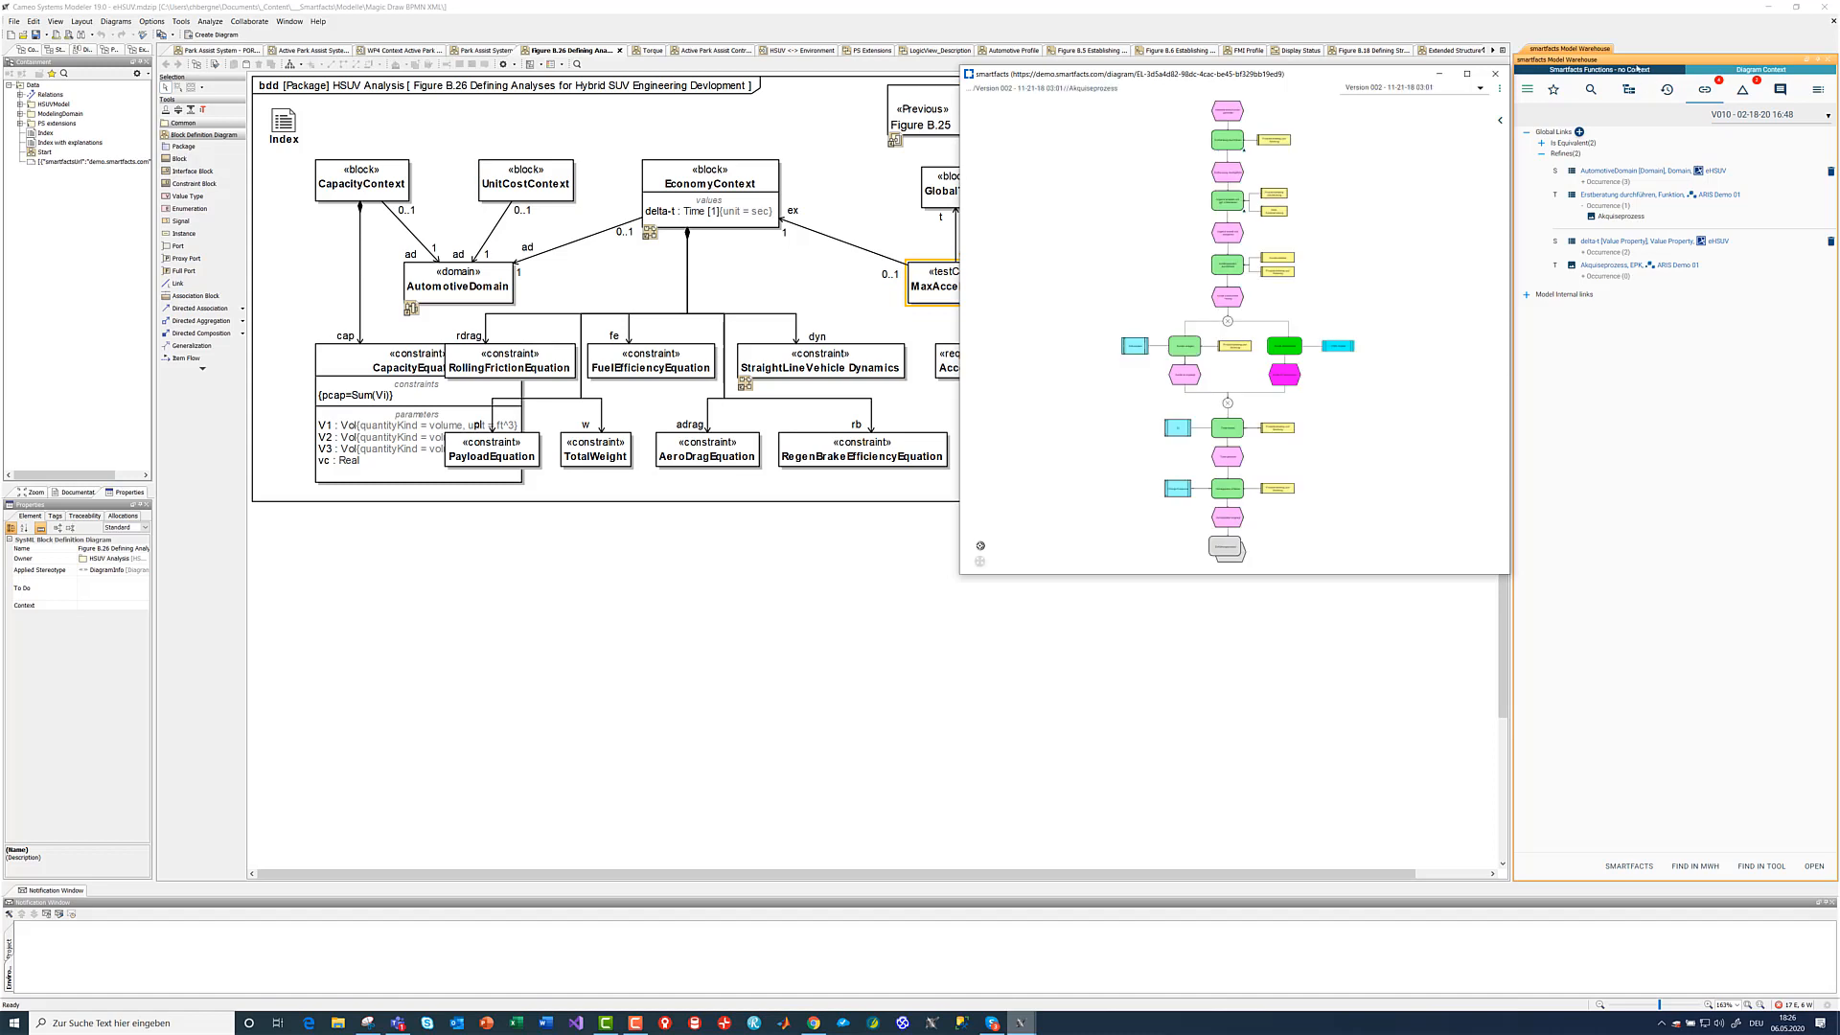
click(1491, 76)
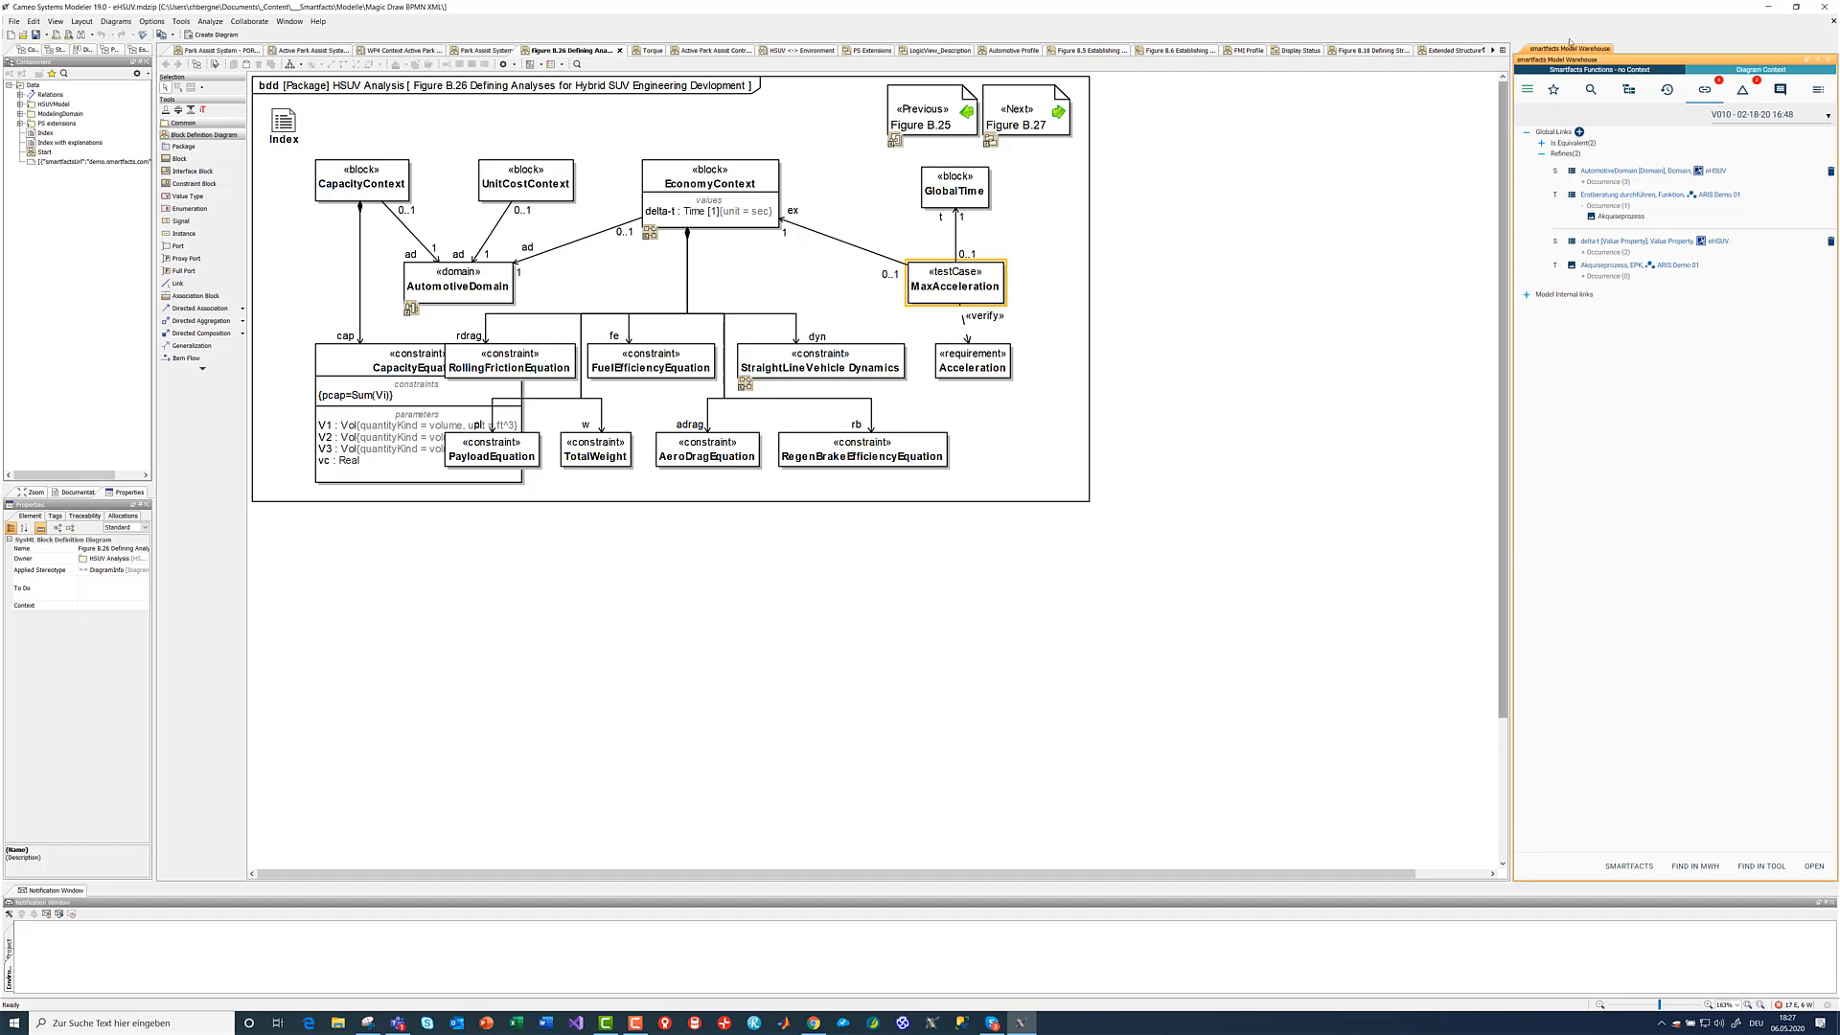
click(1527, 90)
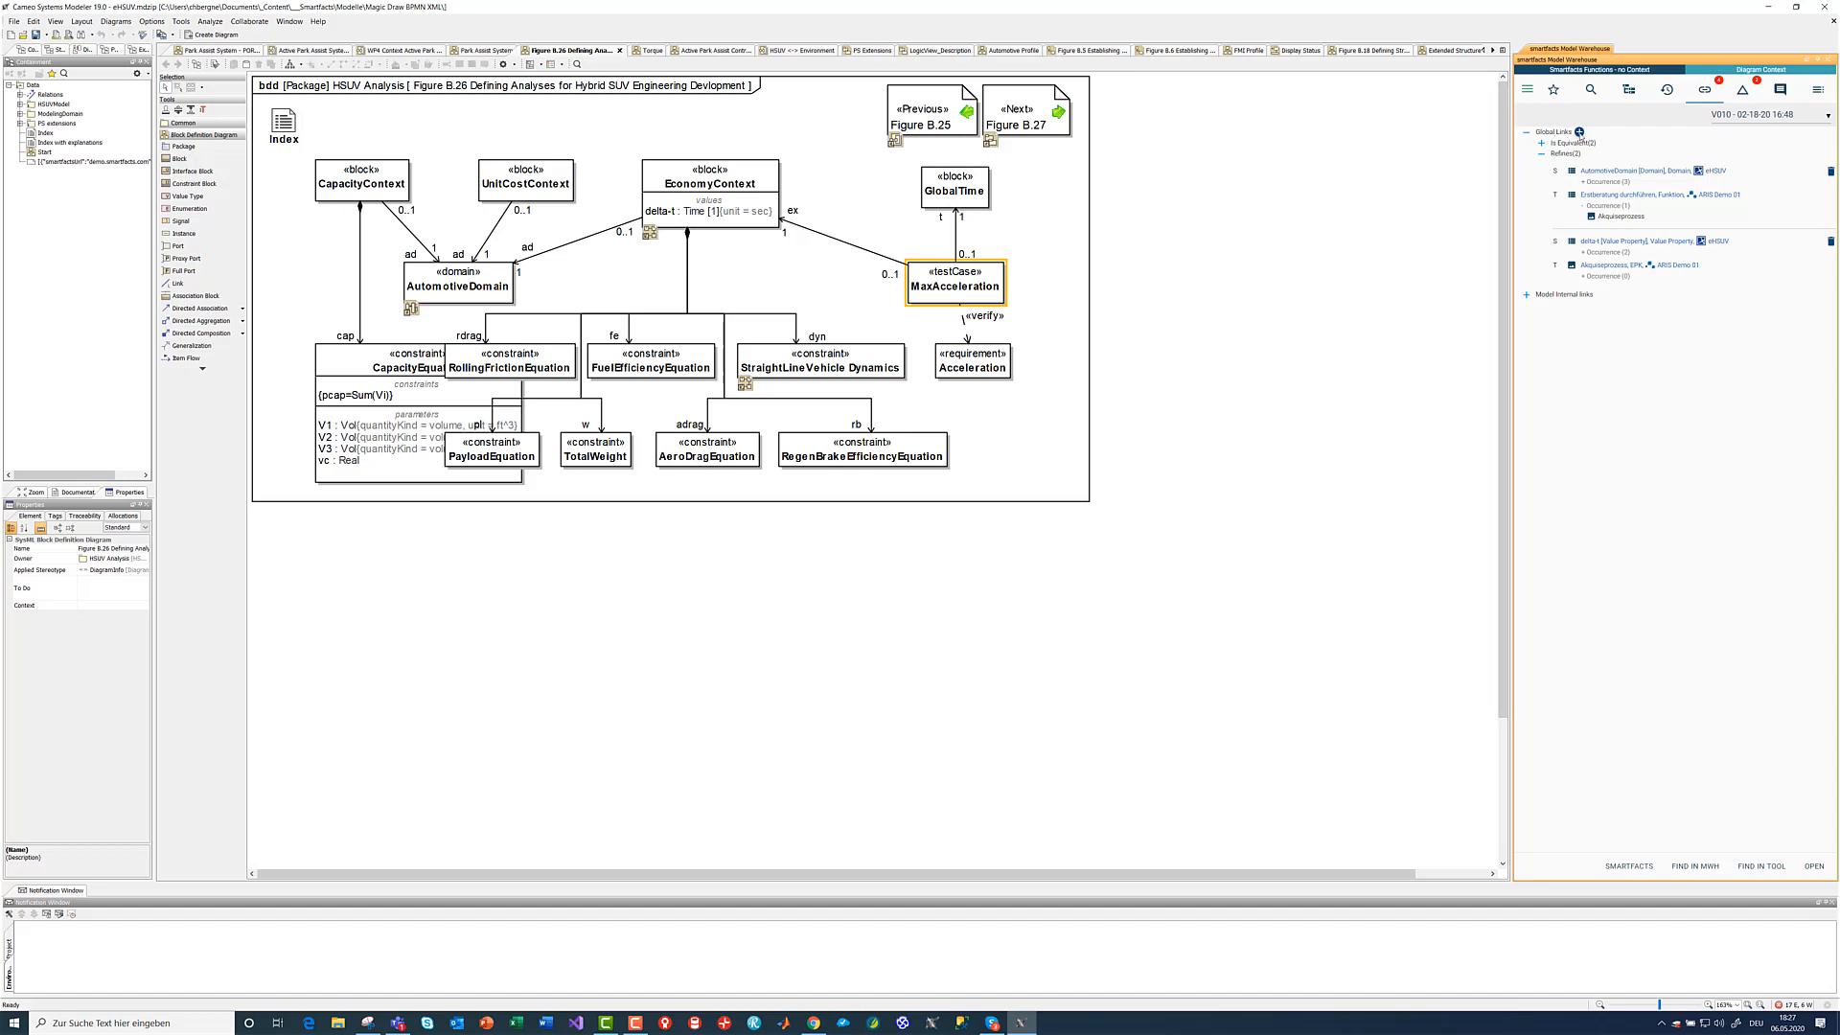
- Add a Refines global link from the EconomyContext block to the Akquiseprozess diagram of ARIS Demo 01, picked from the history
click(1578, 133)
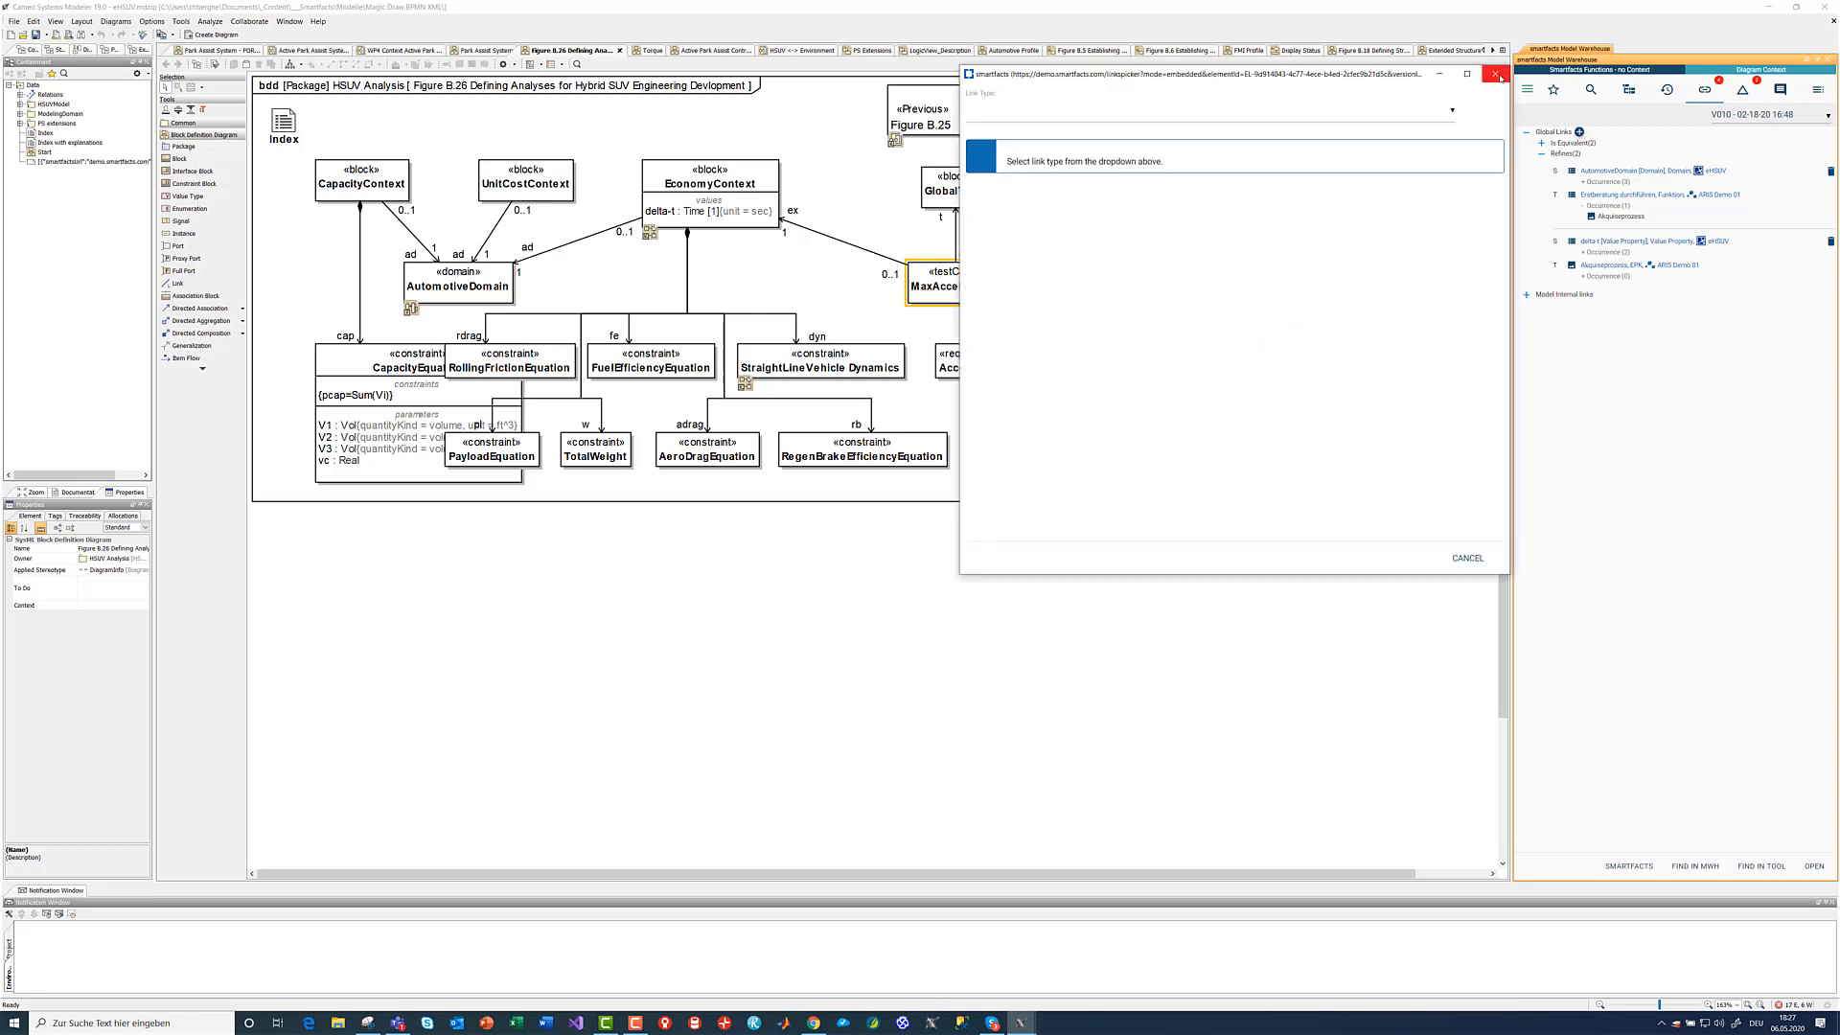
click(728, 184)
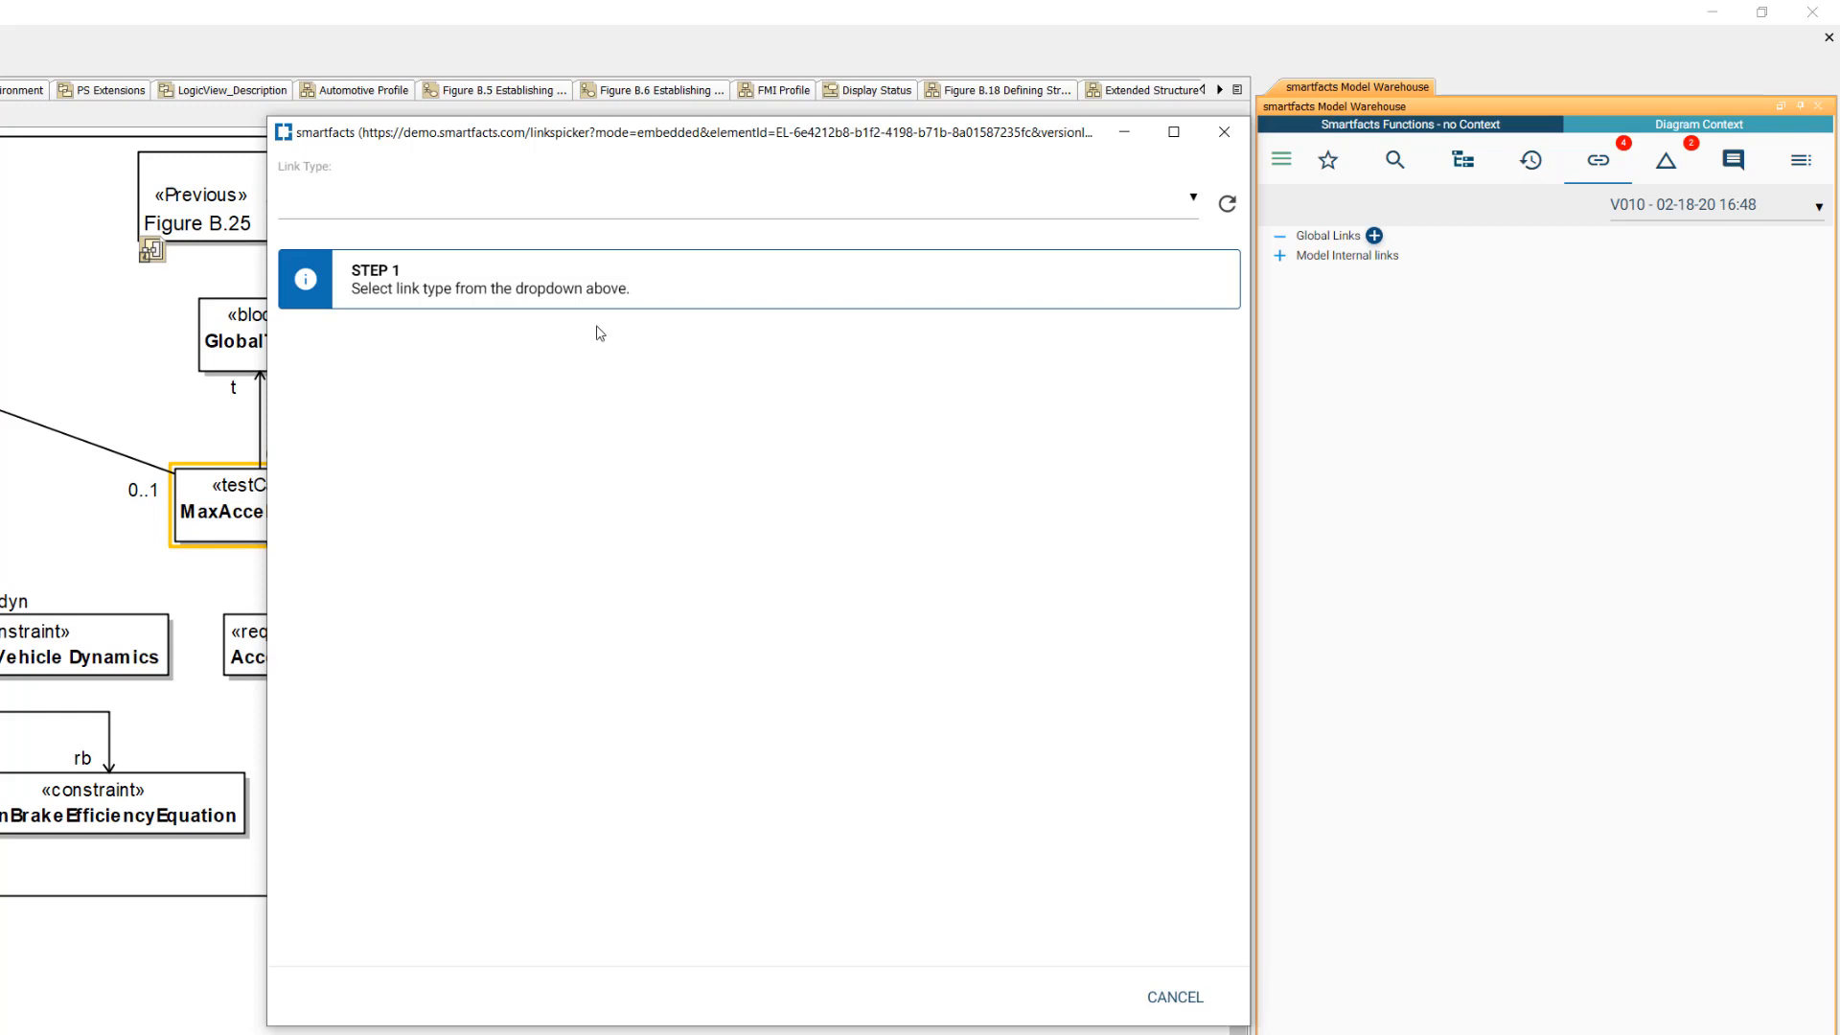
click(448, 212)
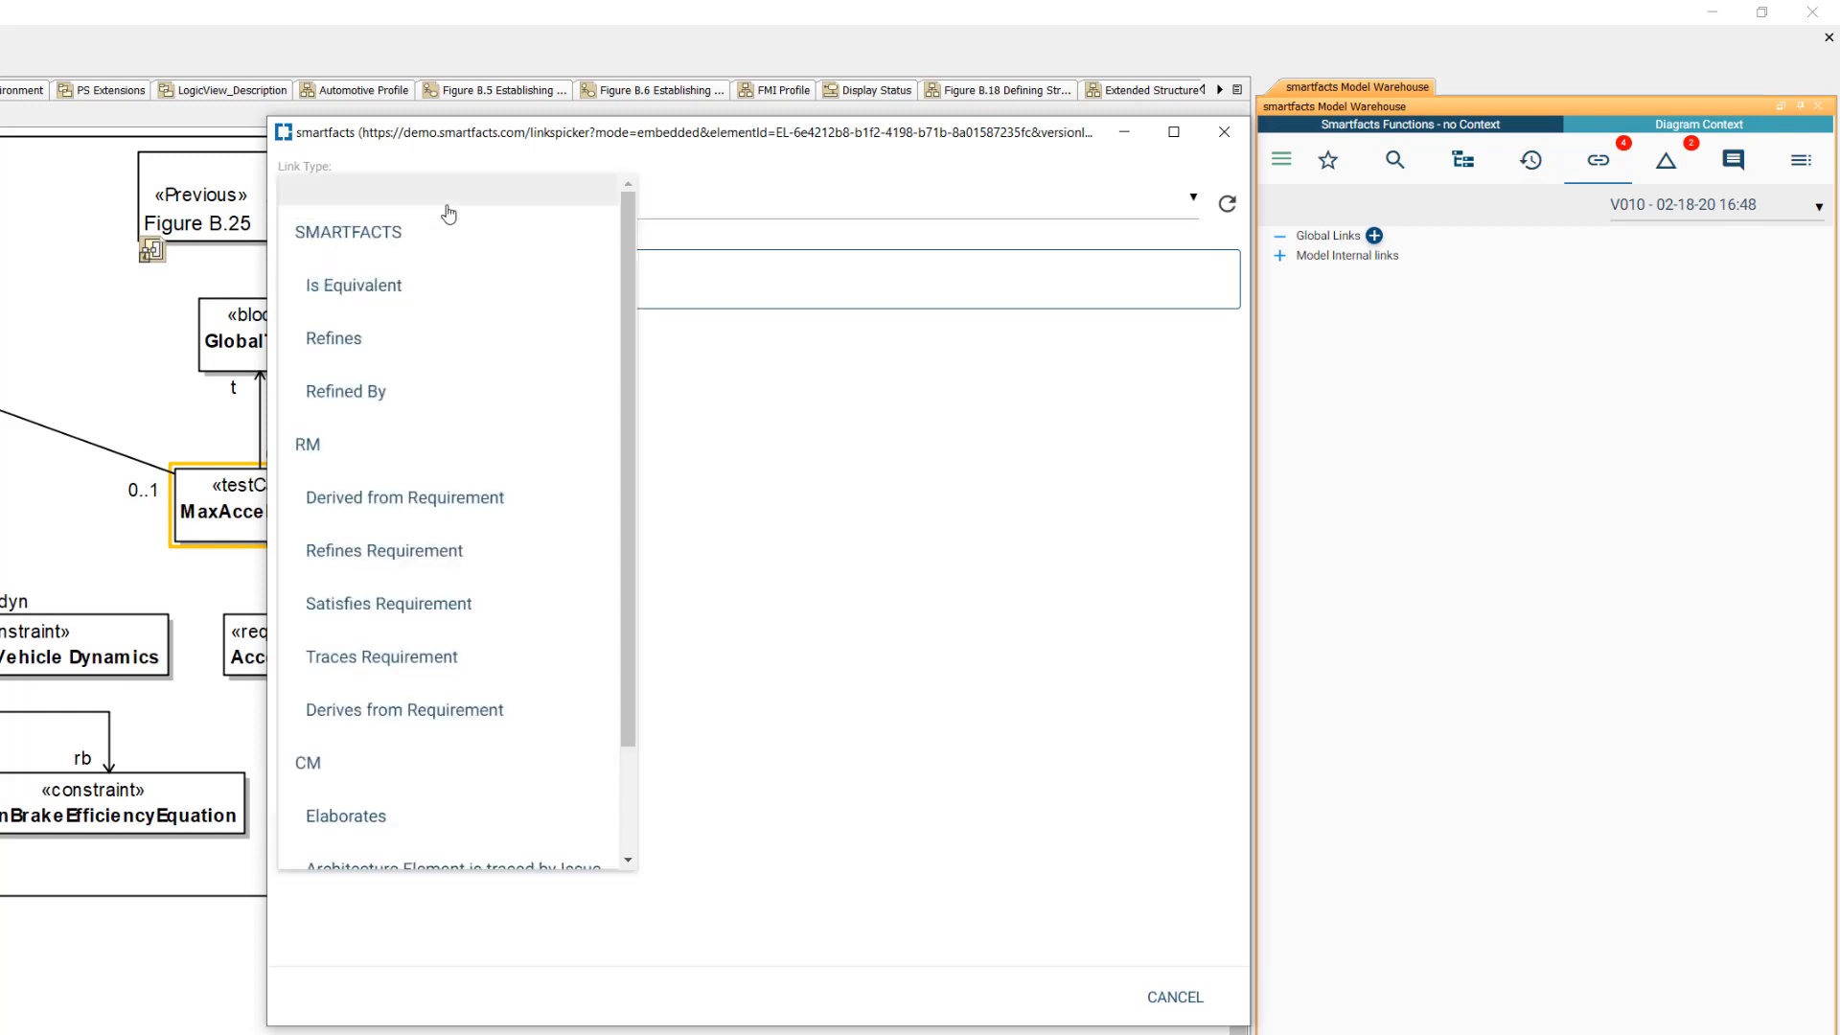
click(353, 342)
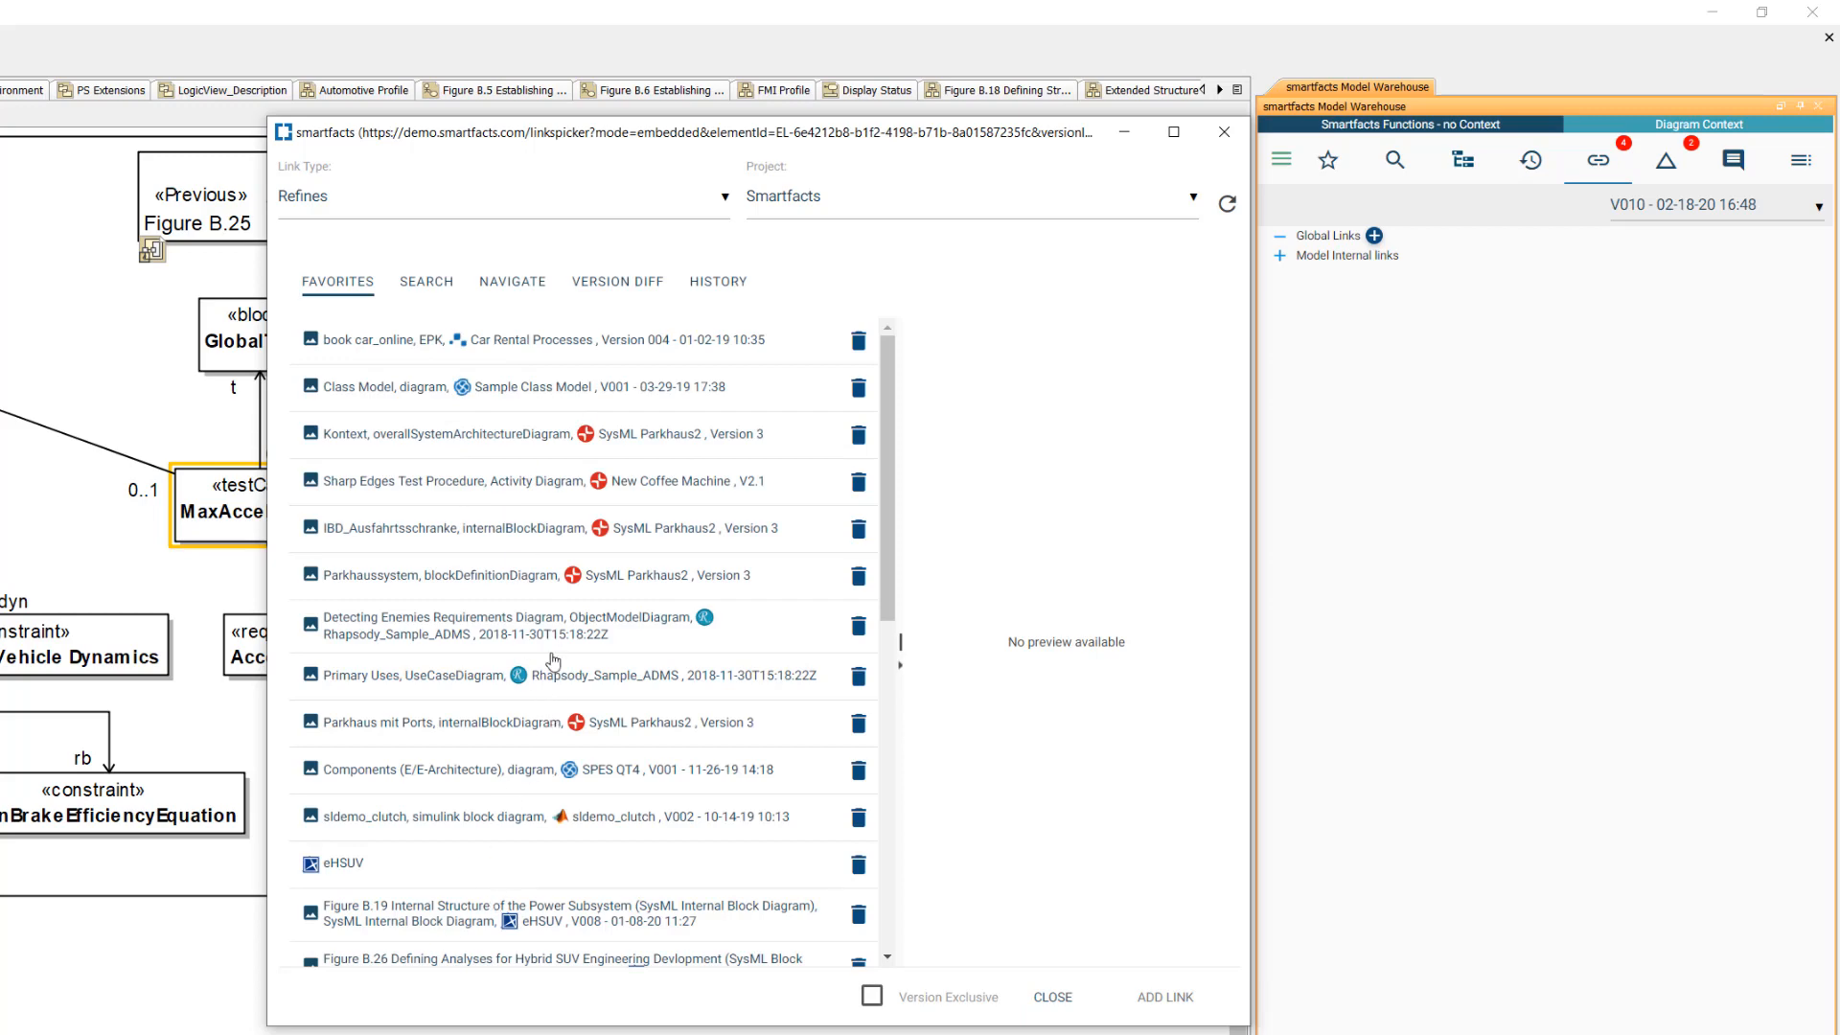
click(728, 285)
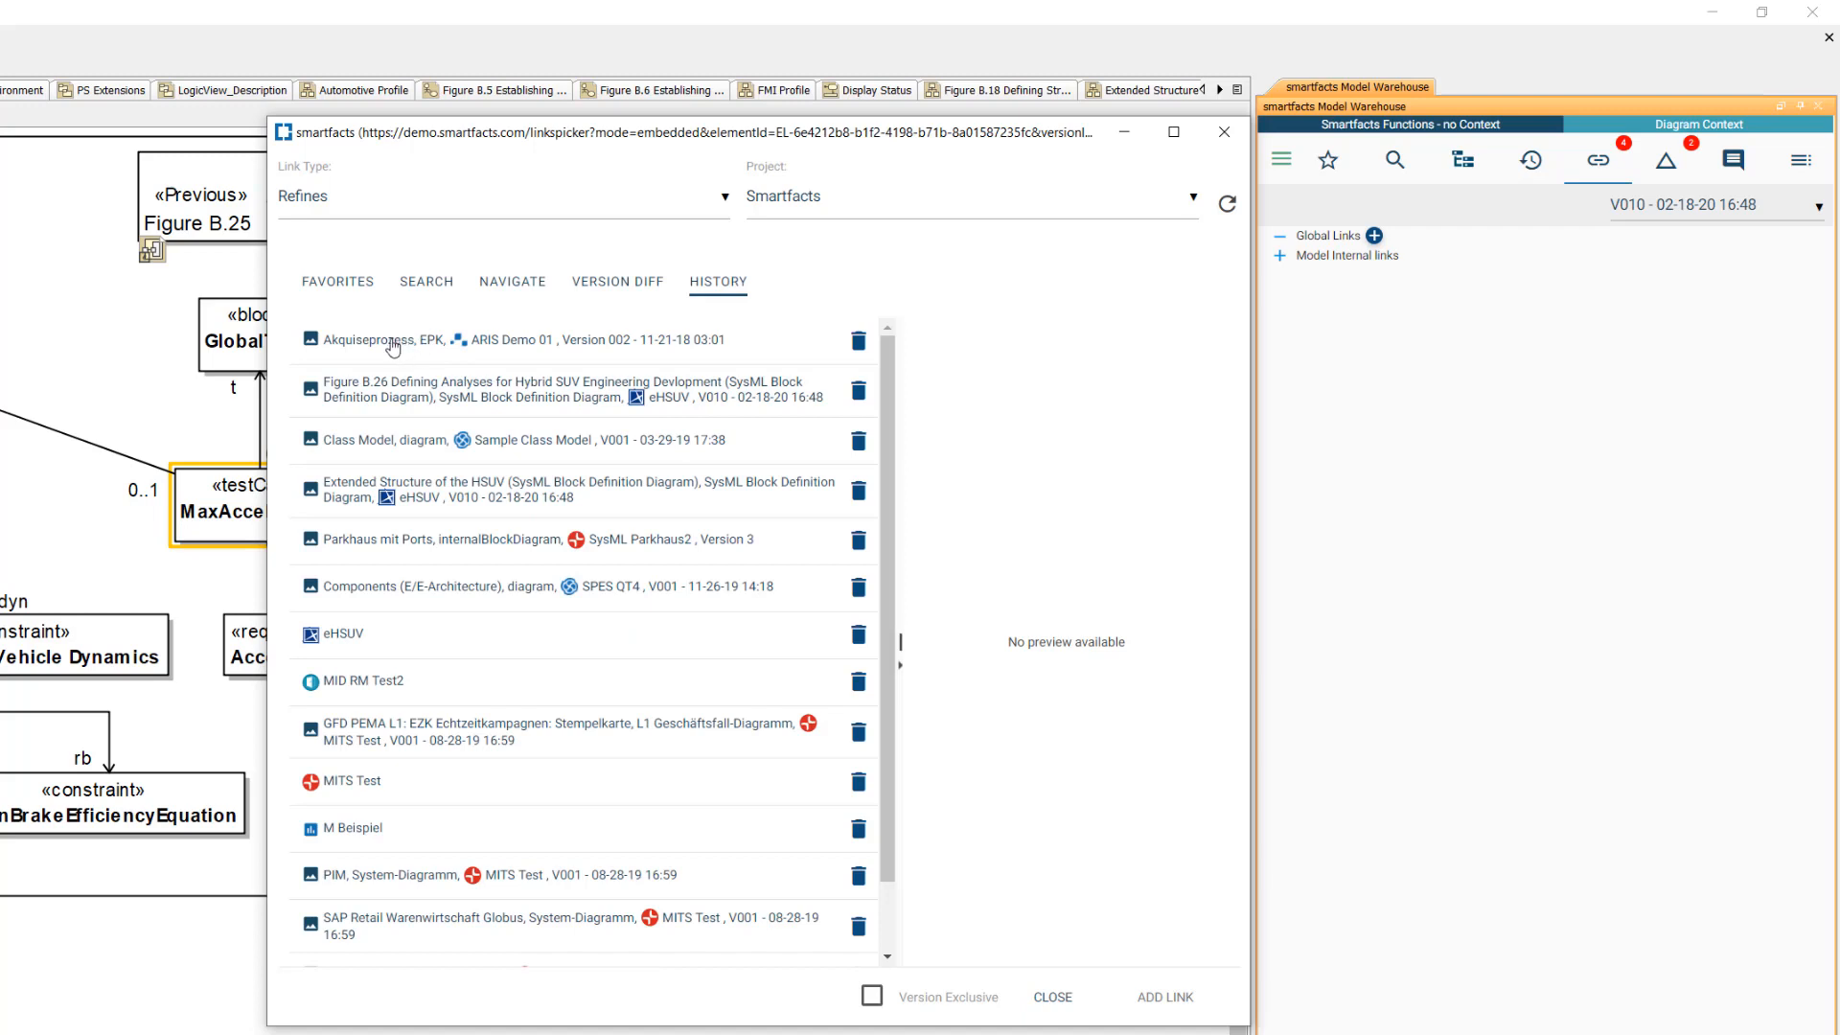
click(393, 347)
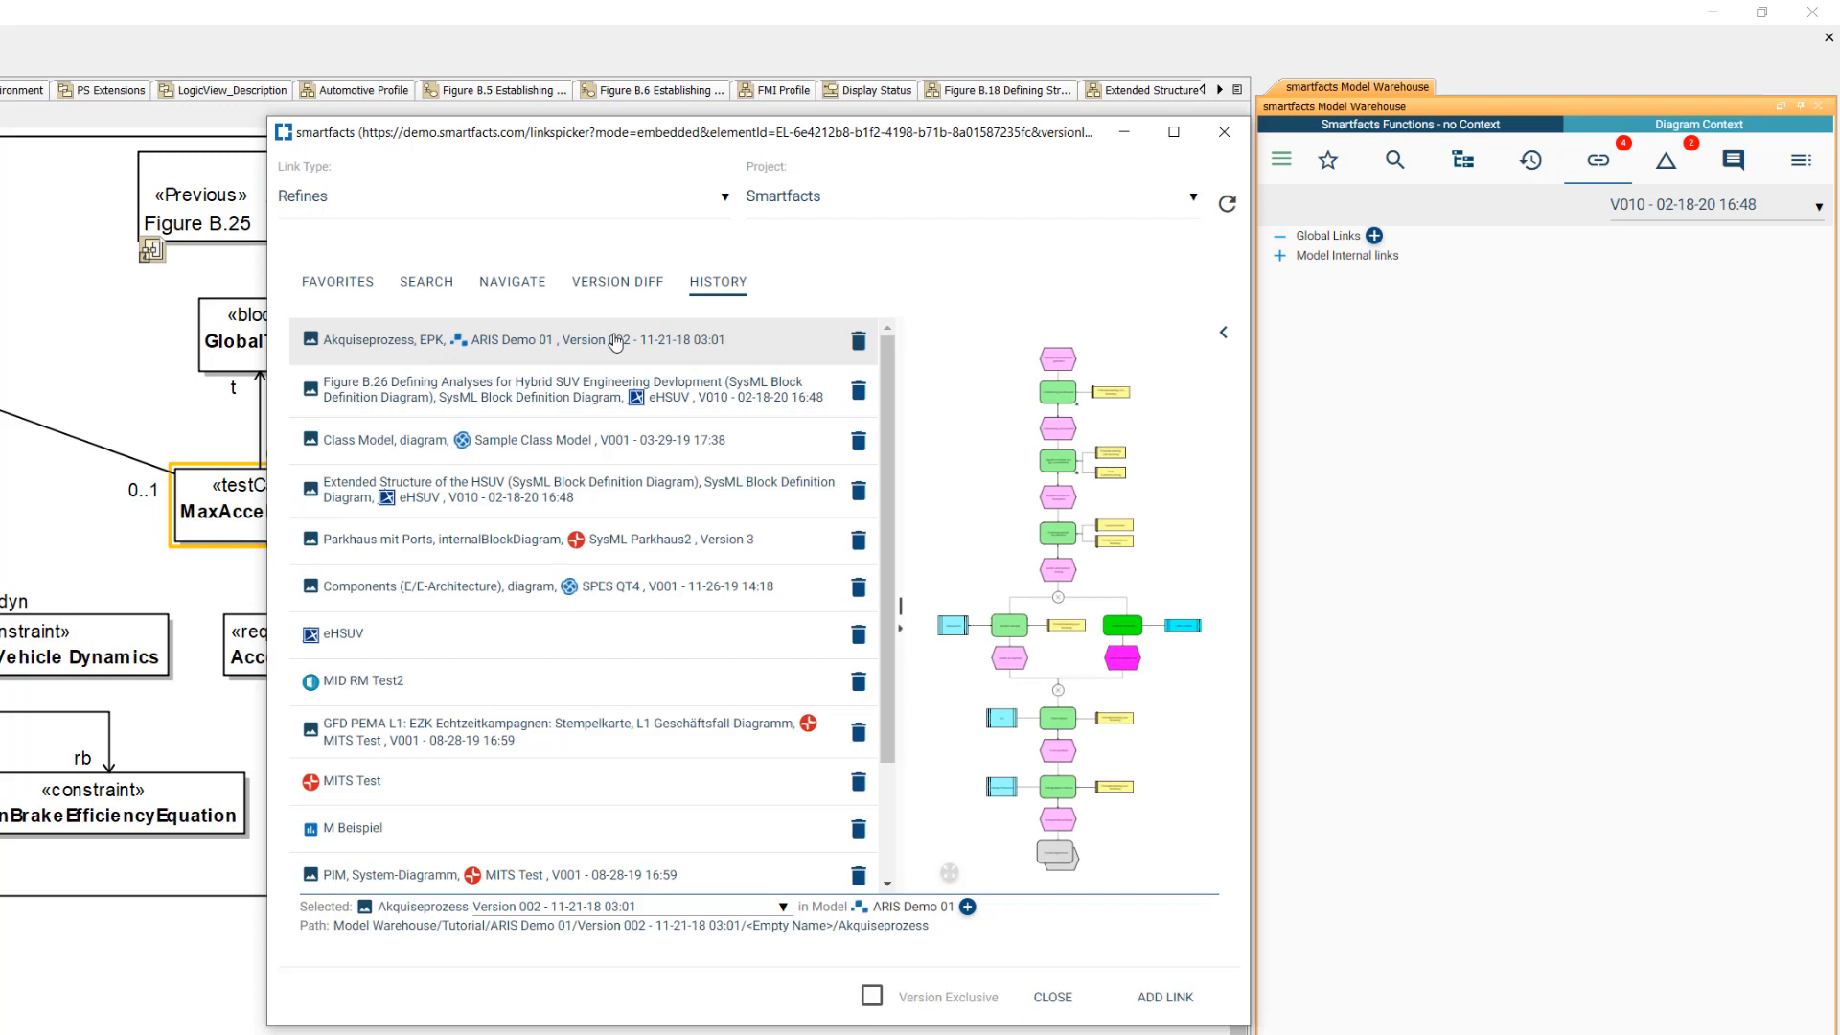
click(1151, 999)
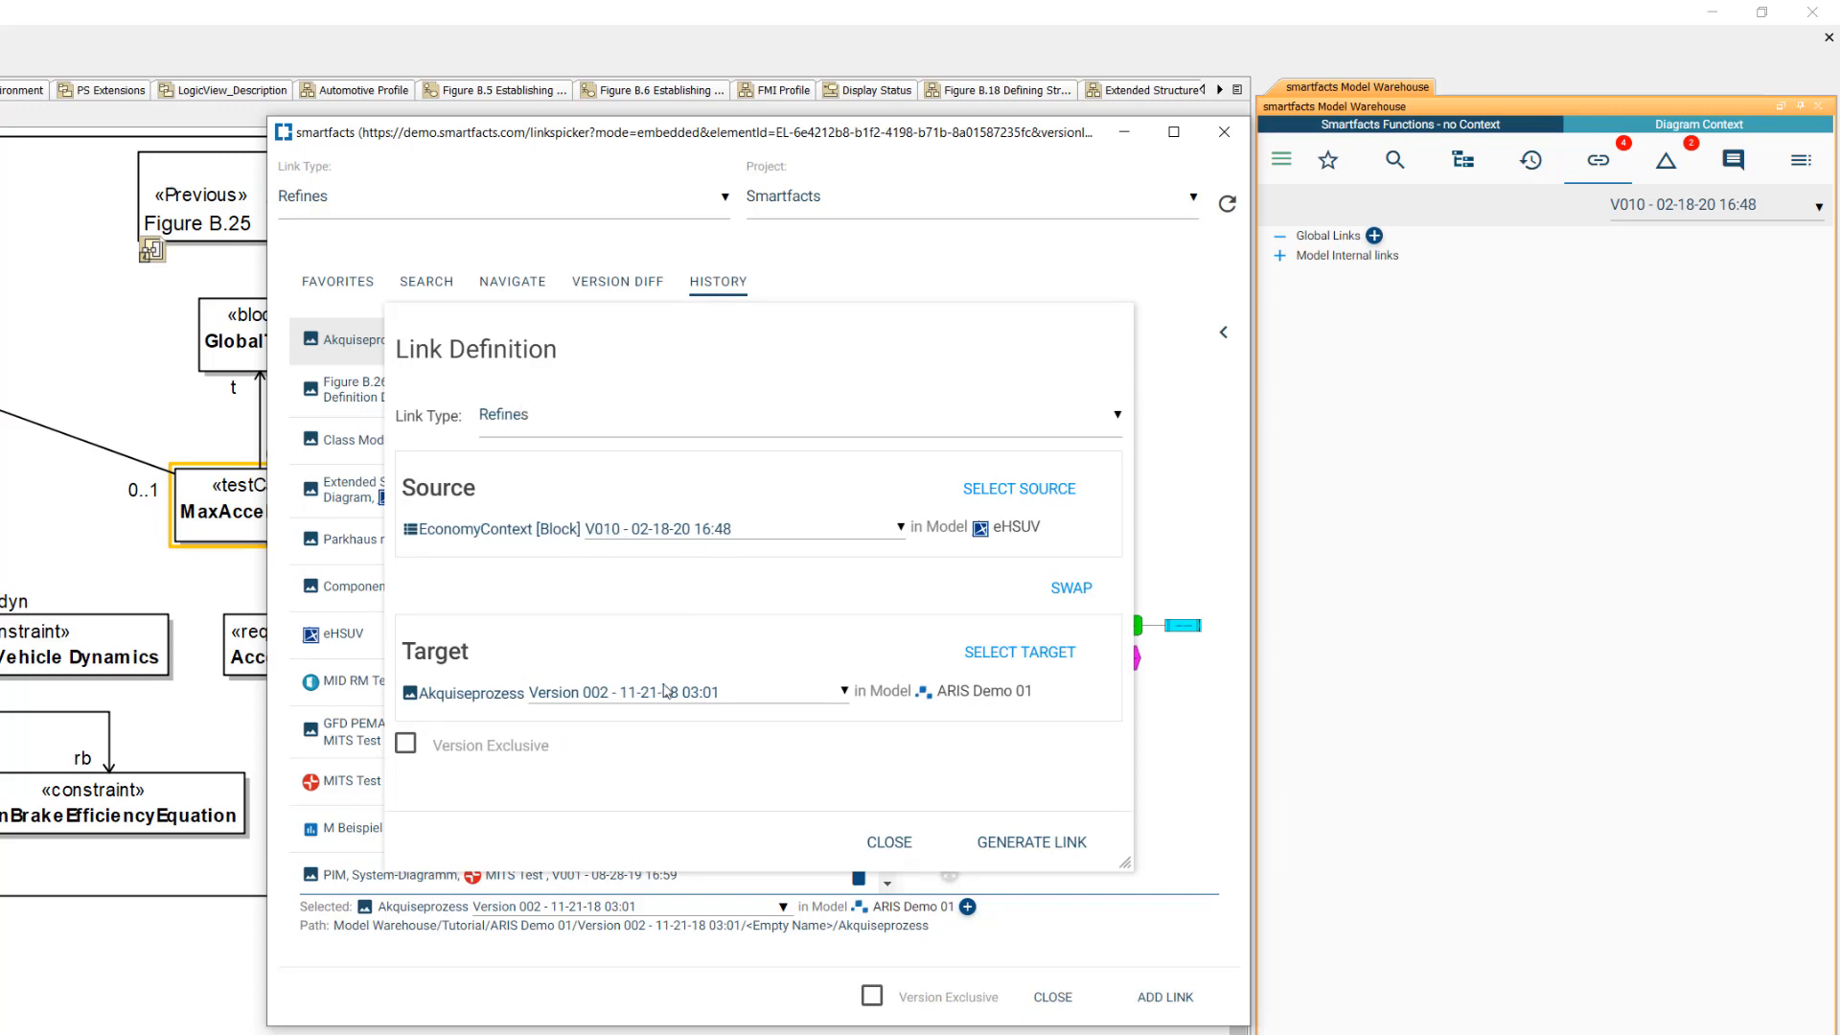
click(1017, 850)
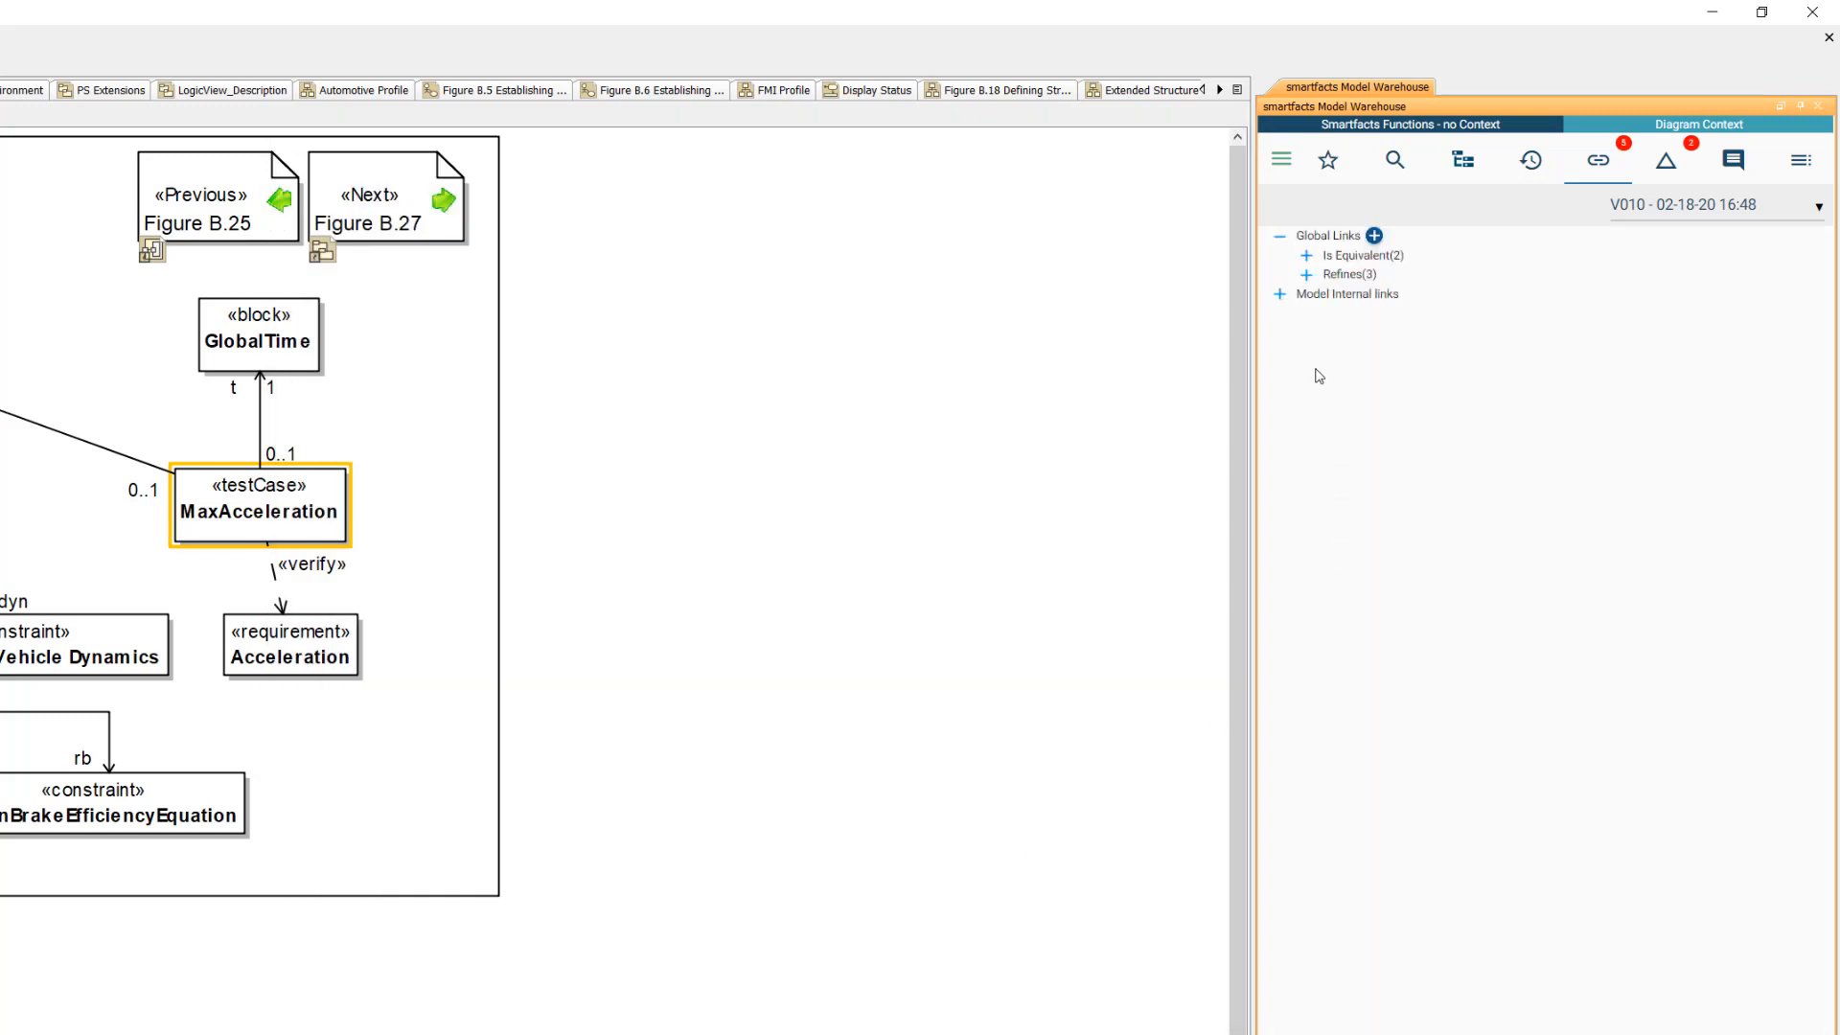
- Expand the Refines links here, then switch to smartfacts in the browser and expand the Refines links of the Figure B.26 diagram
click(1306, 275)
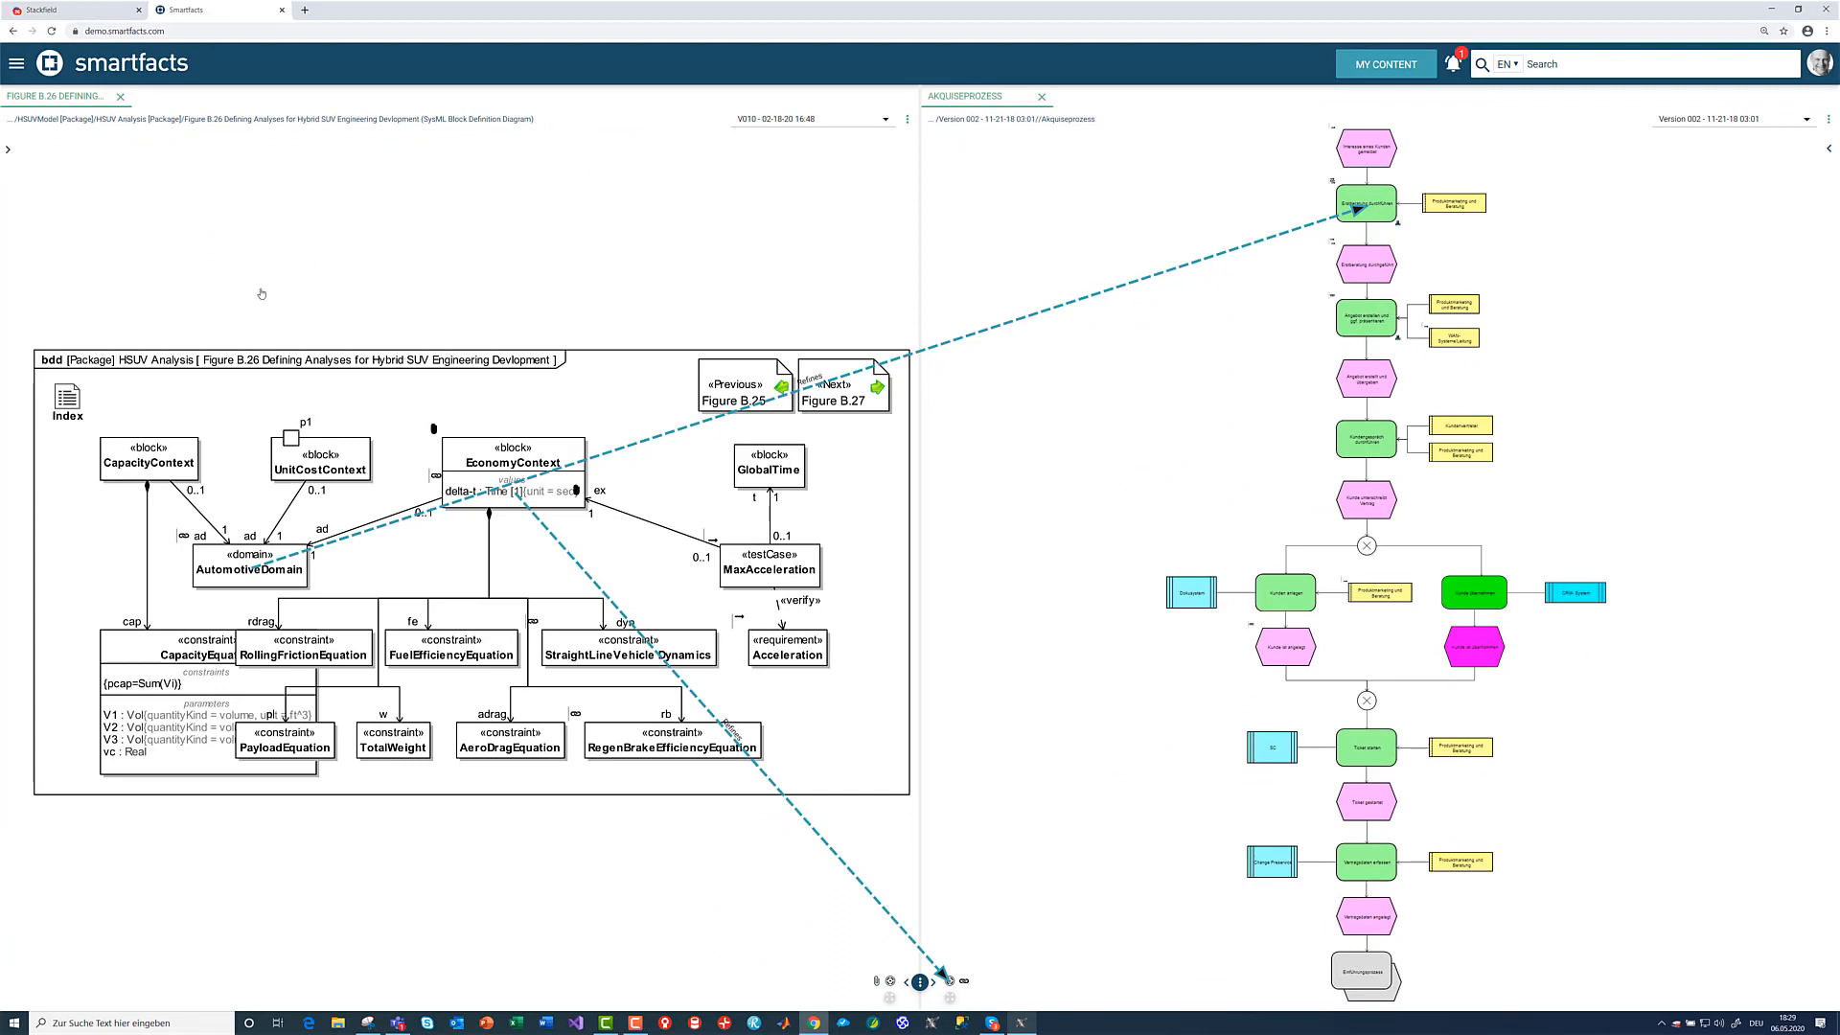
click(8, 148)
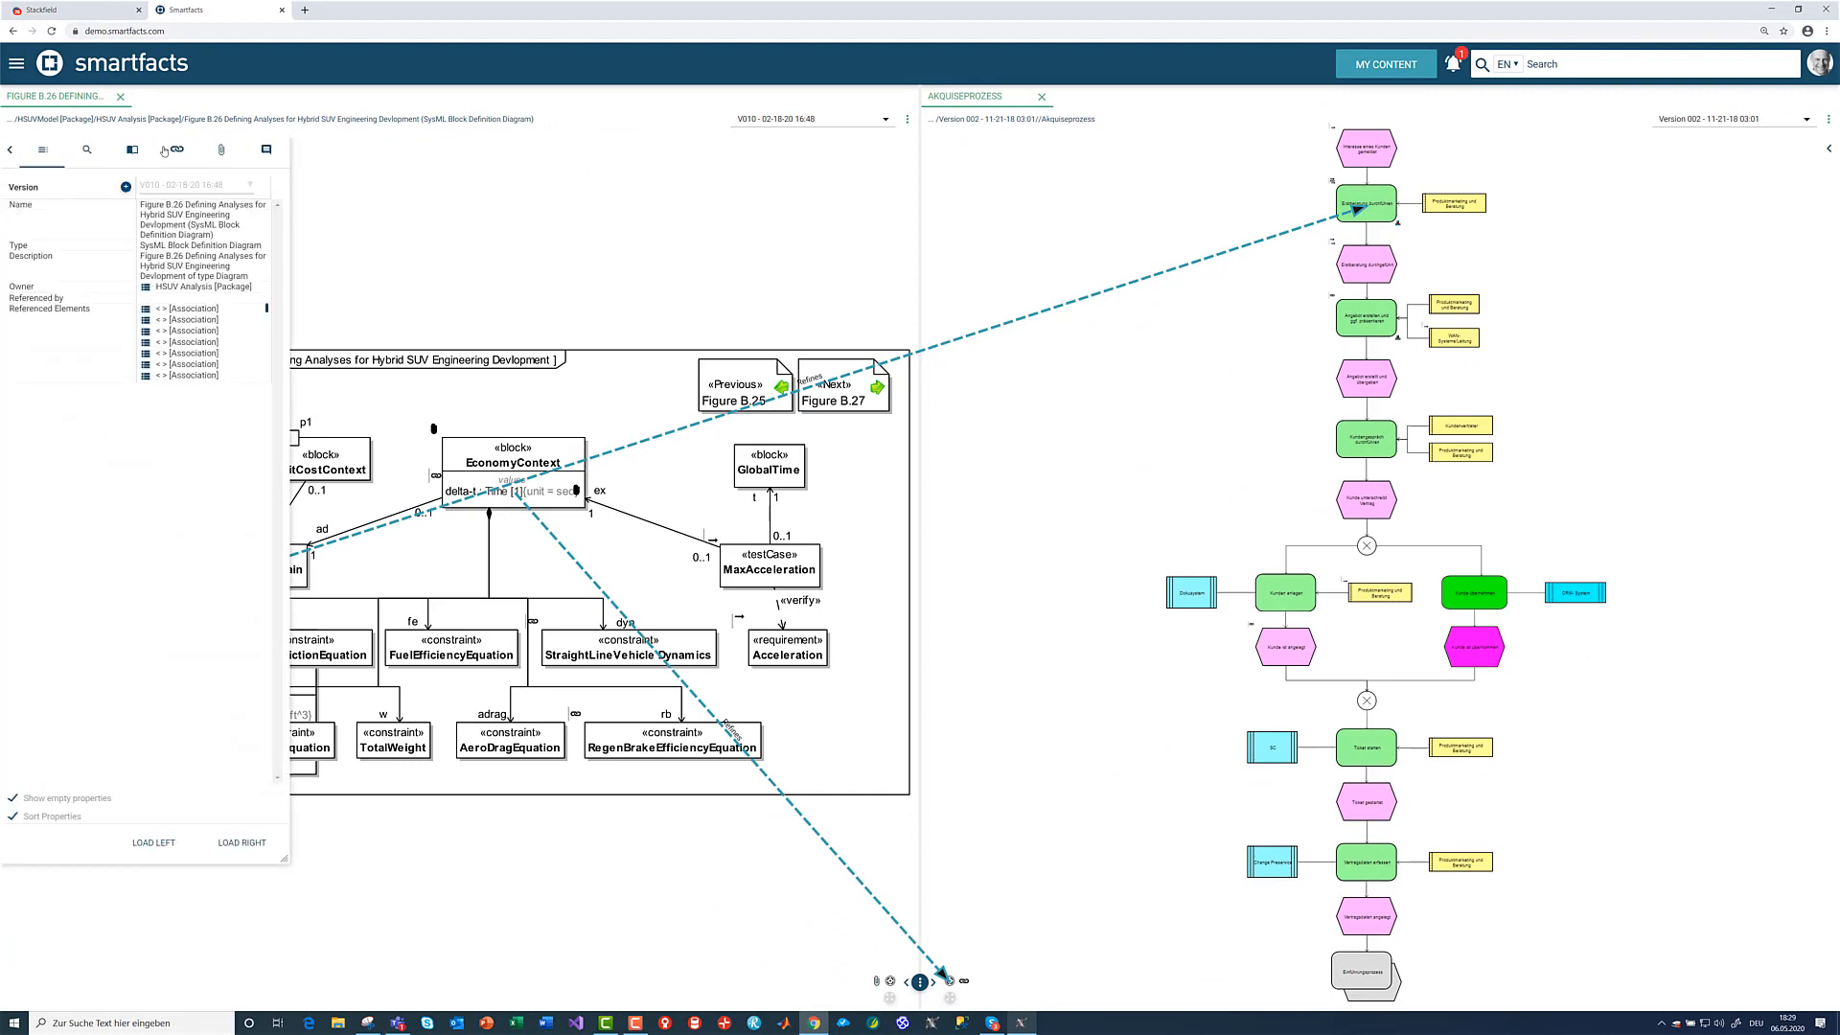
click(178, 152)
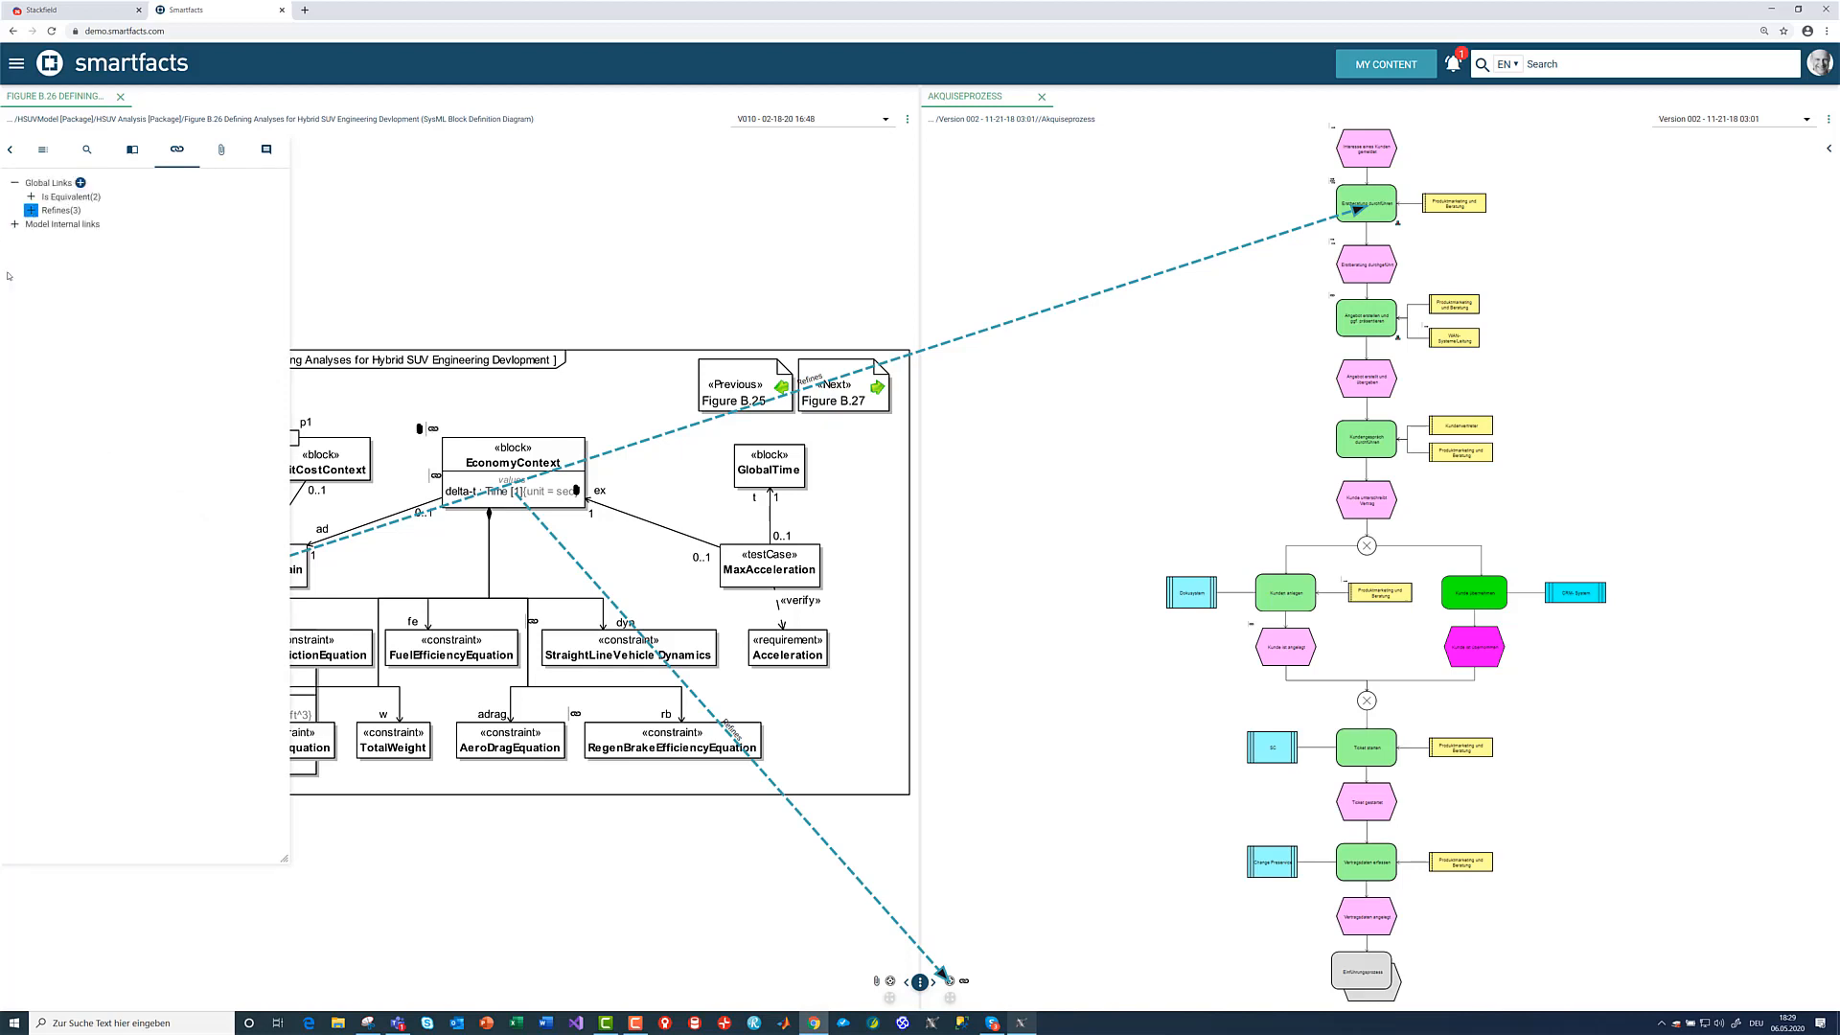
click(31, 210)
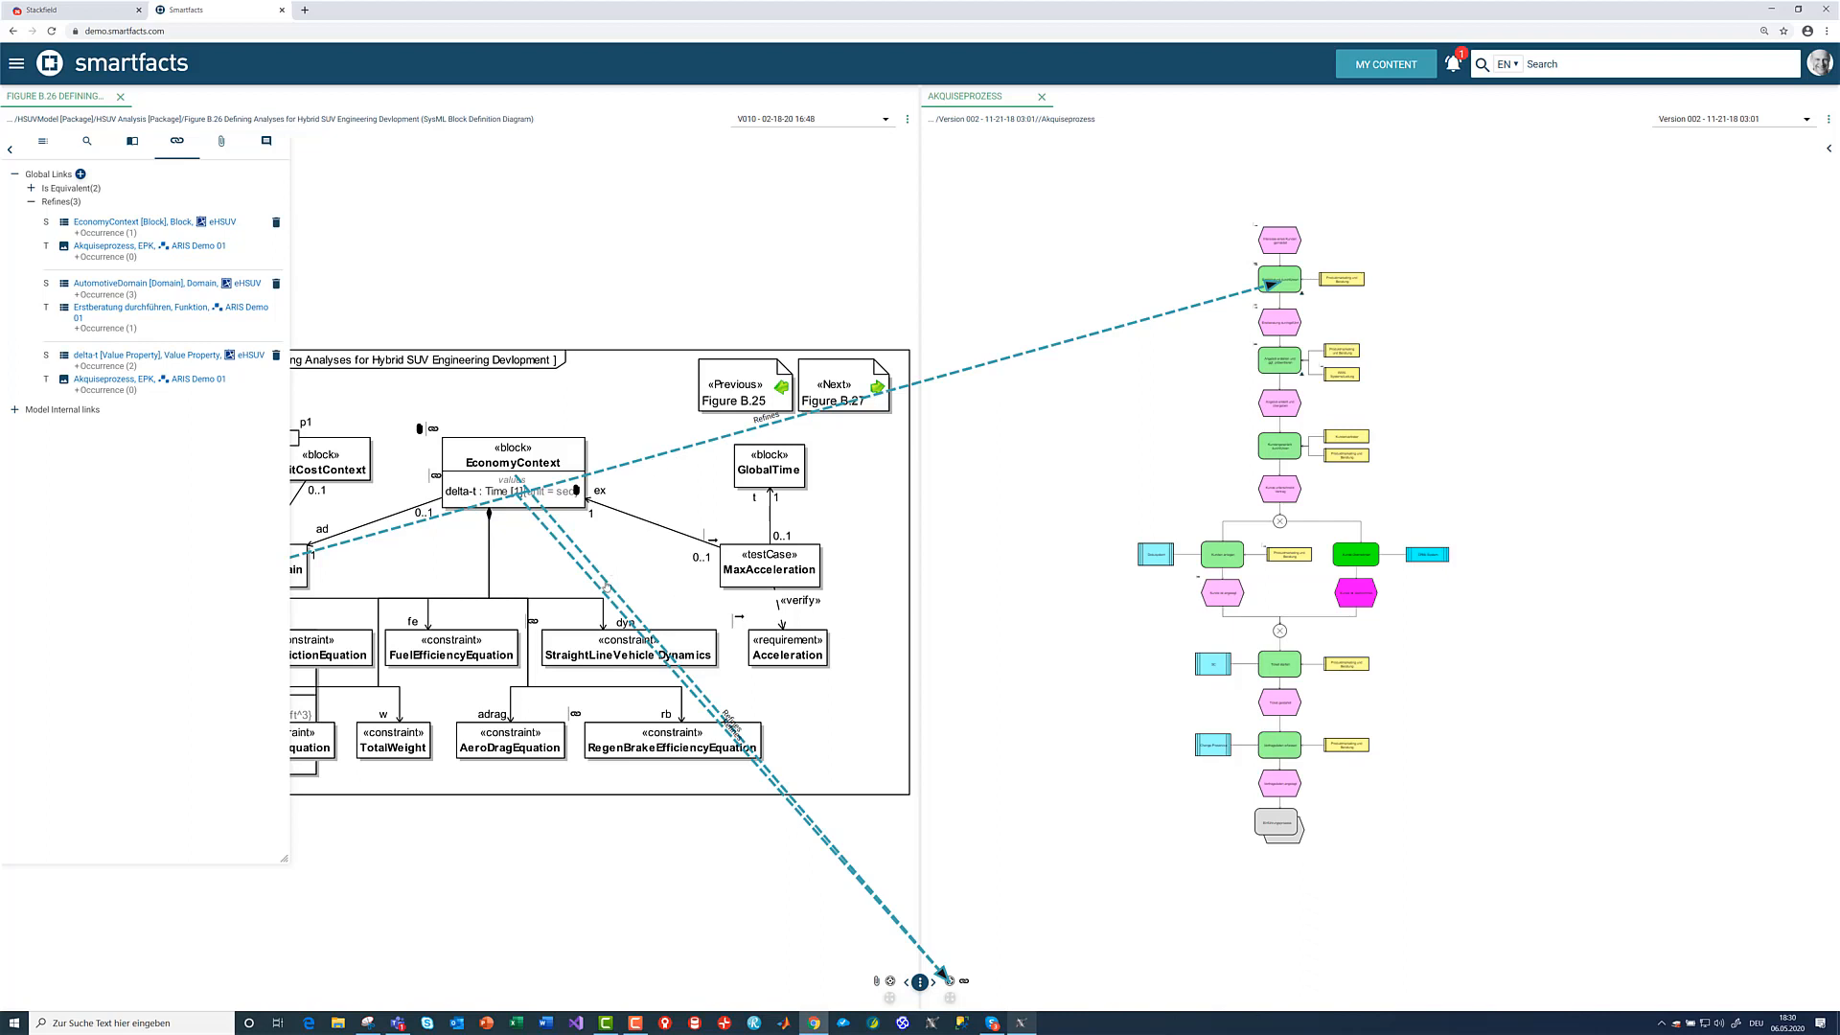
- Delete the Refines link between EconomyContext and Akquiseprozess through its link details in smartfacts
right_click(607, 585)
click(624, 620)
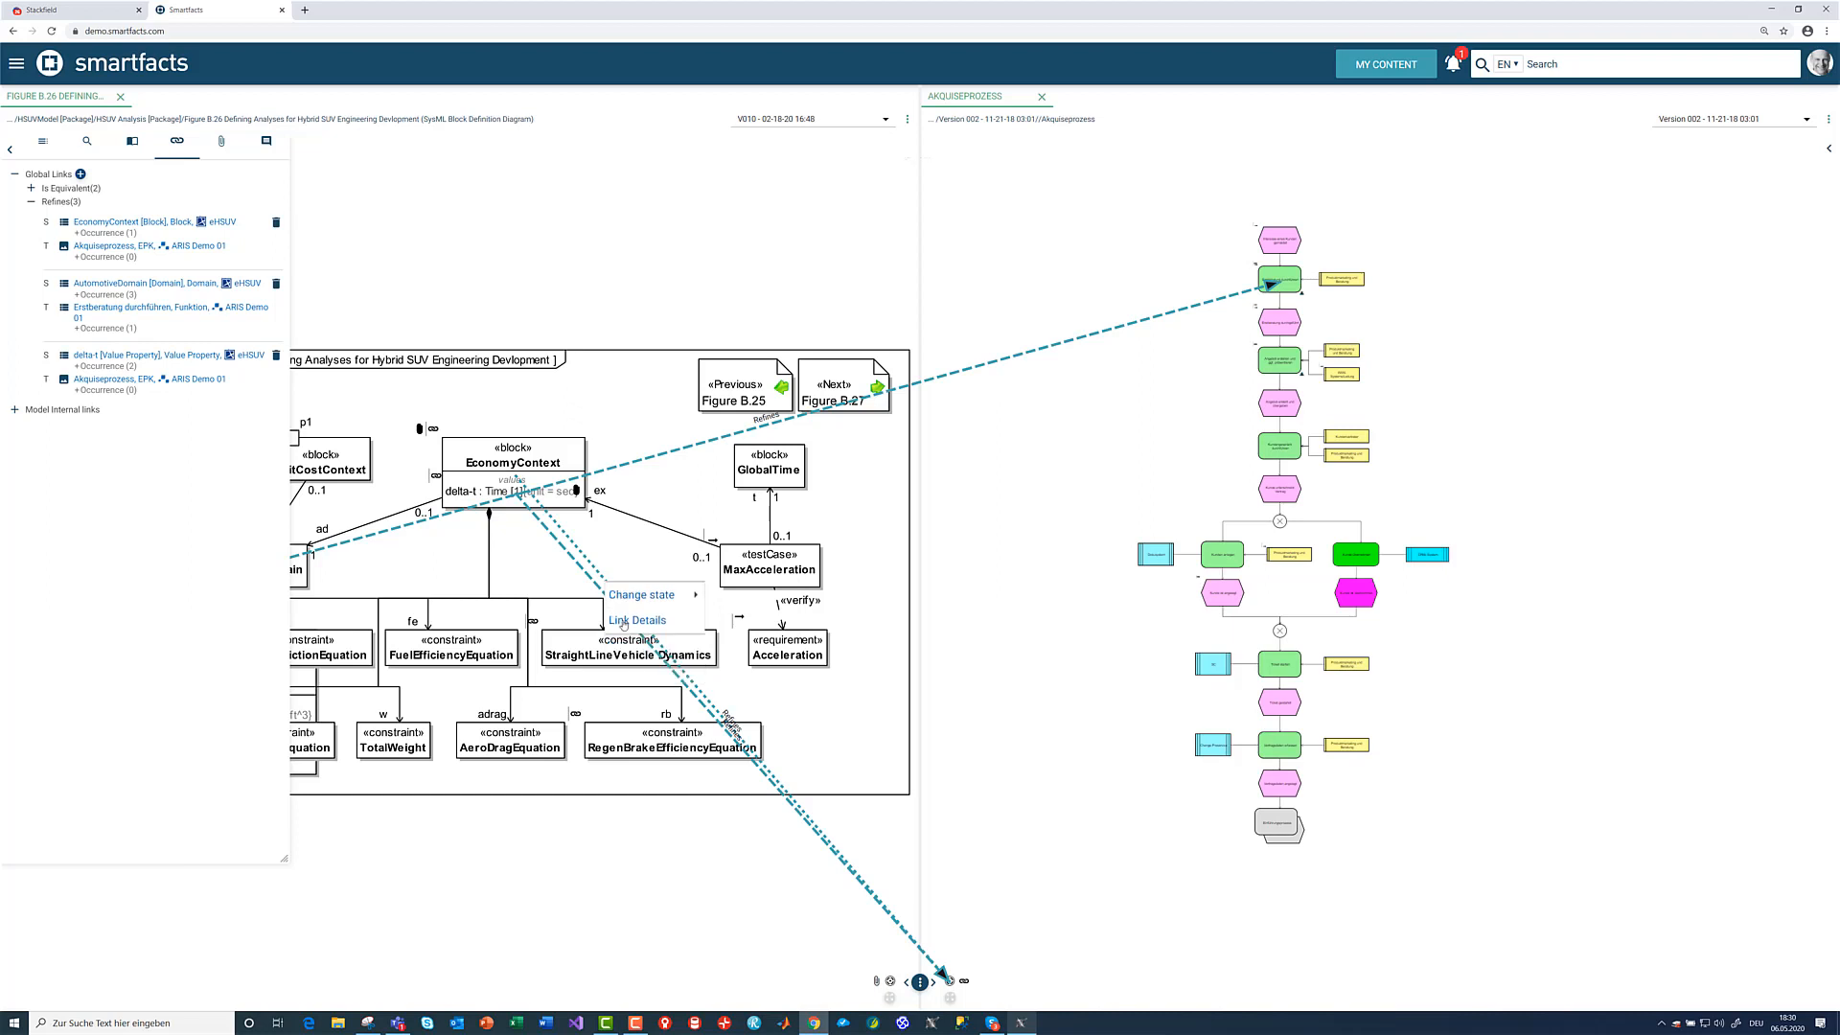
click(977, 198)
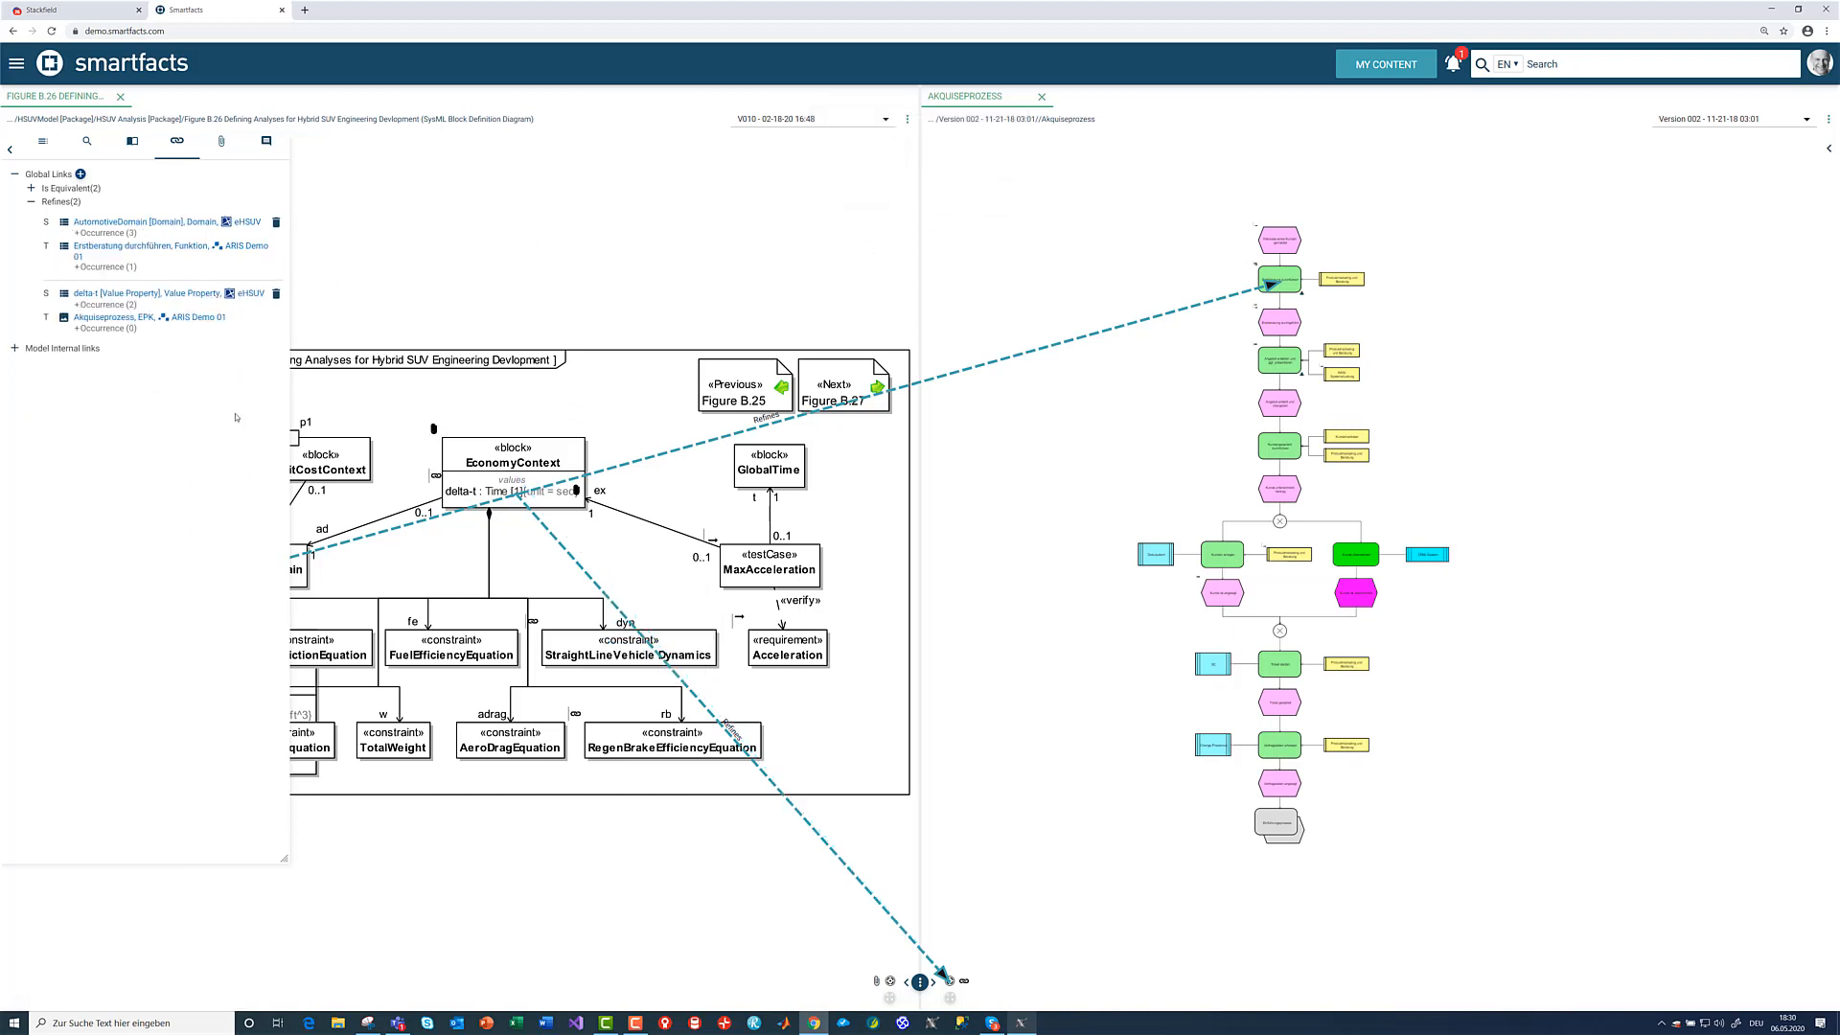
- Return to Cameo Systems Modeler, refresh the global links, and expand the Refines group again
click(1022, 1025)
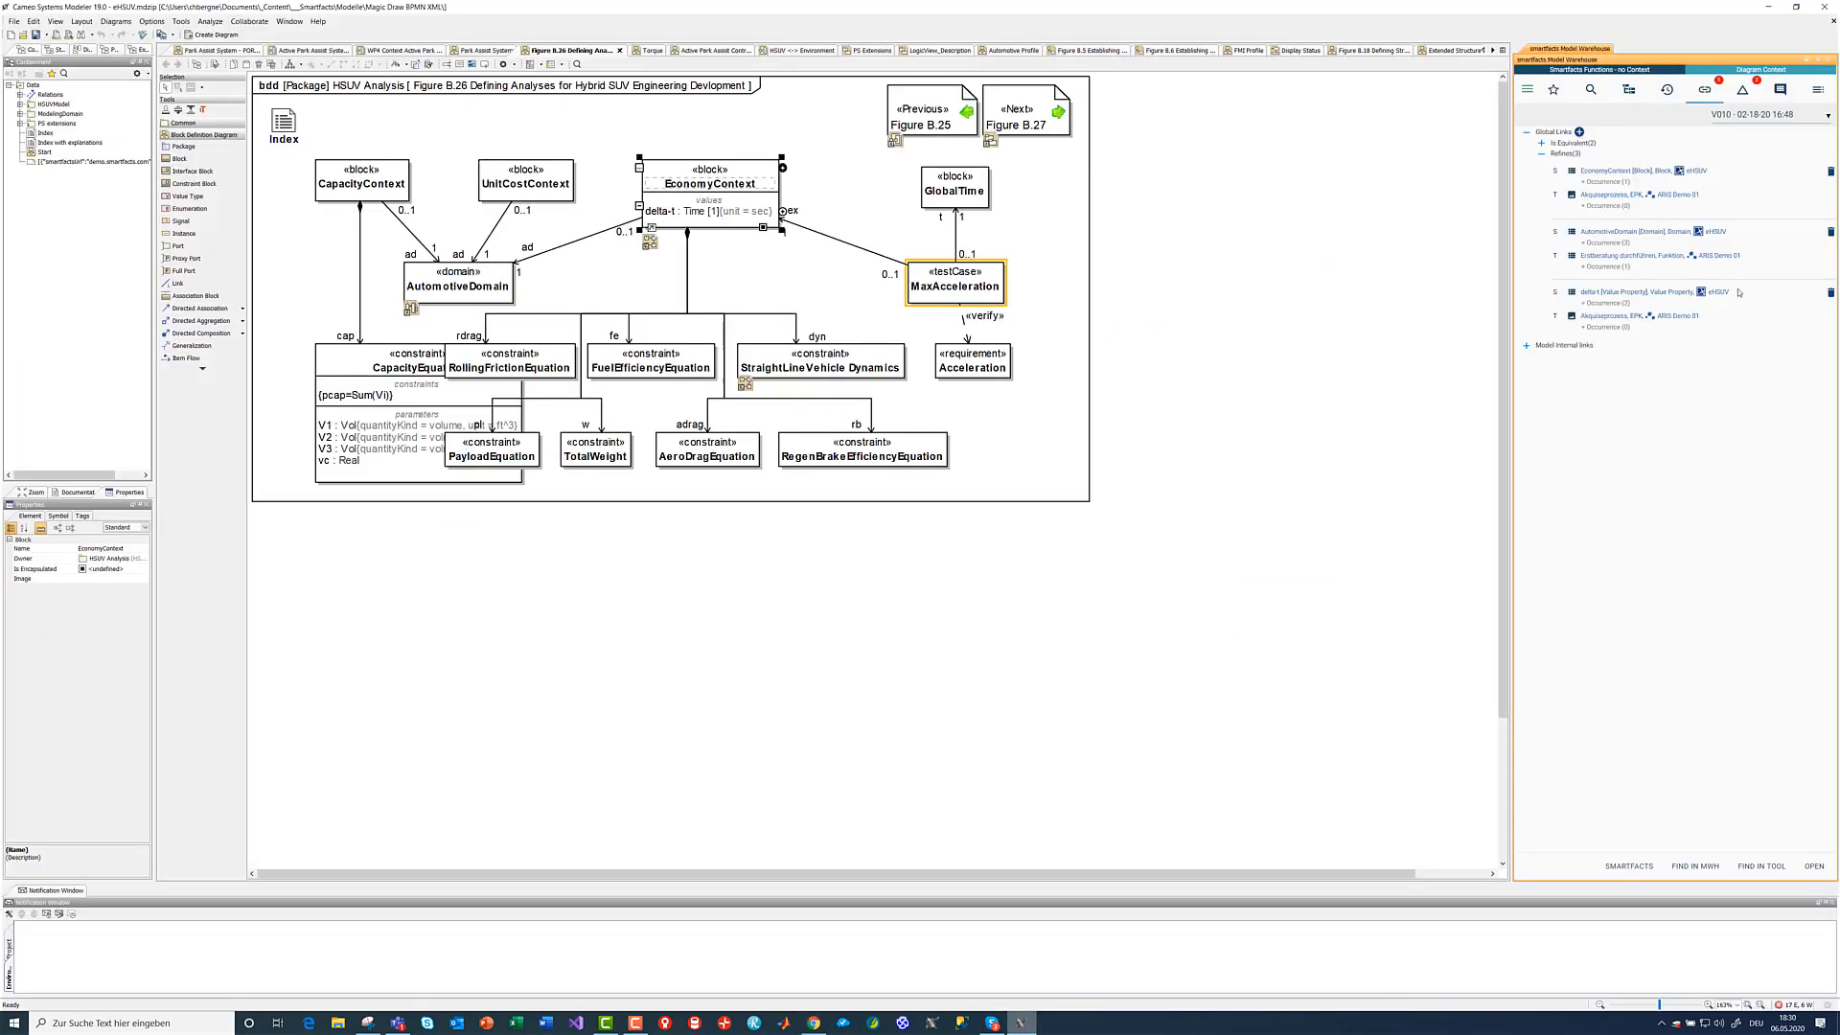
click(1541, 153)
click(1541, 153)
click(1526, 132)
click(1527, 132)
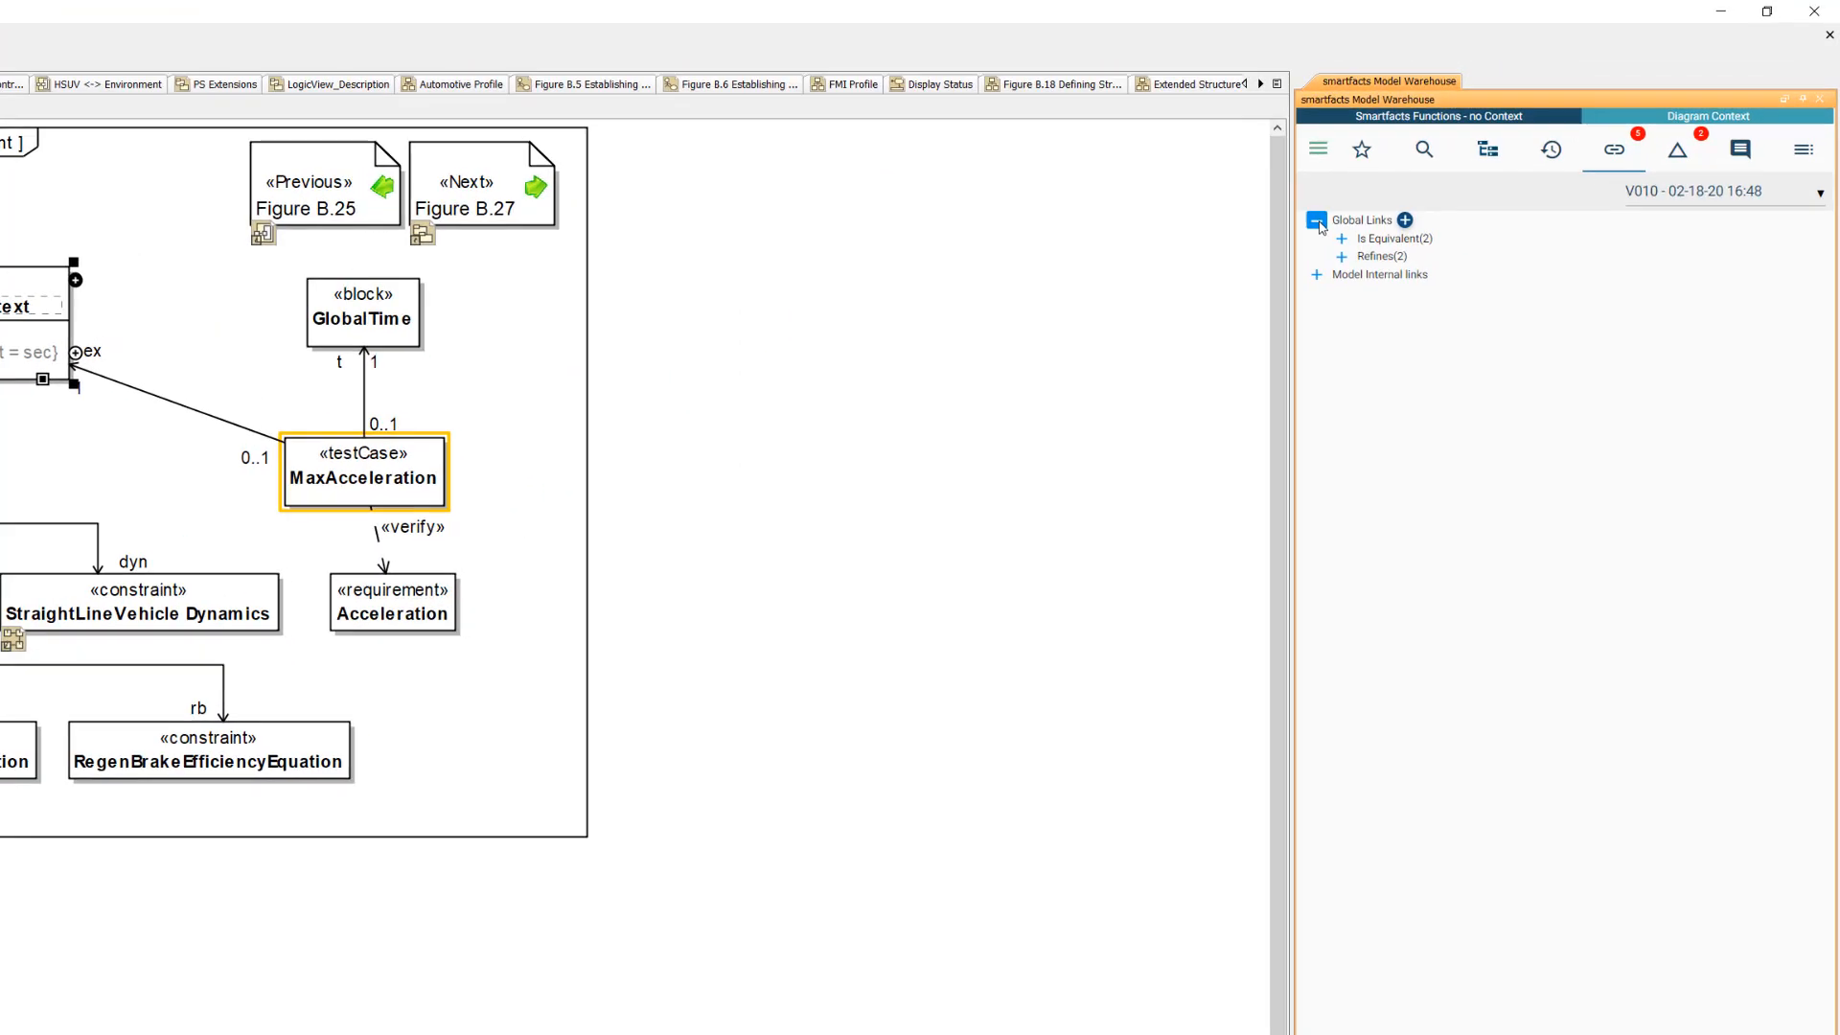
click(1340, 256)
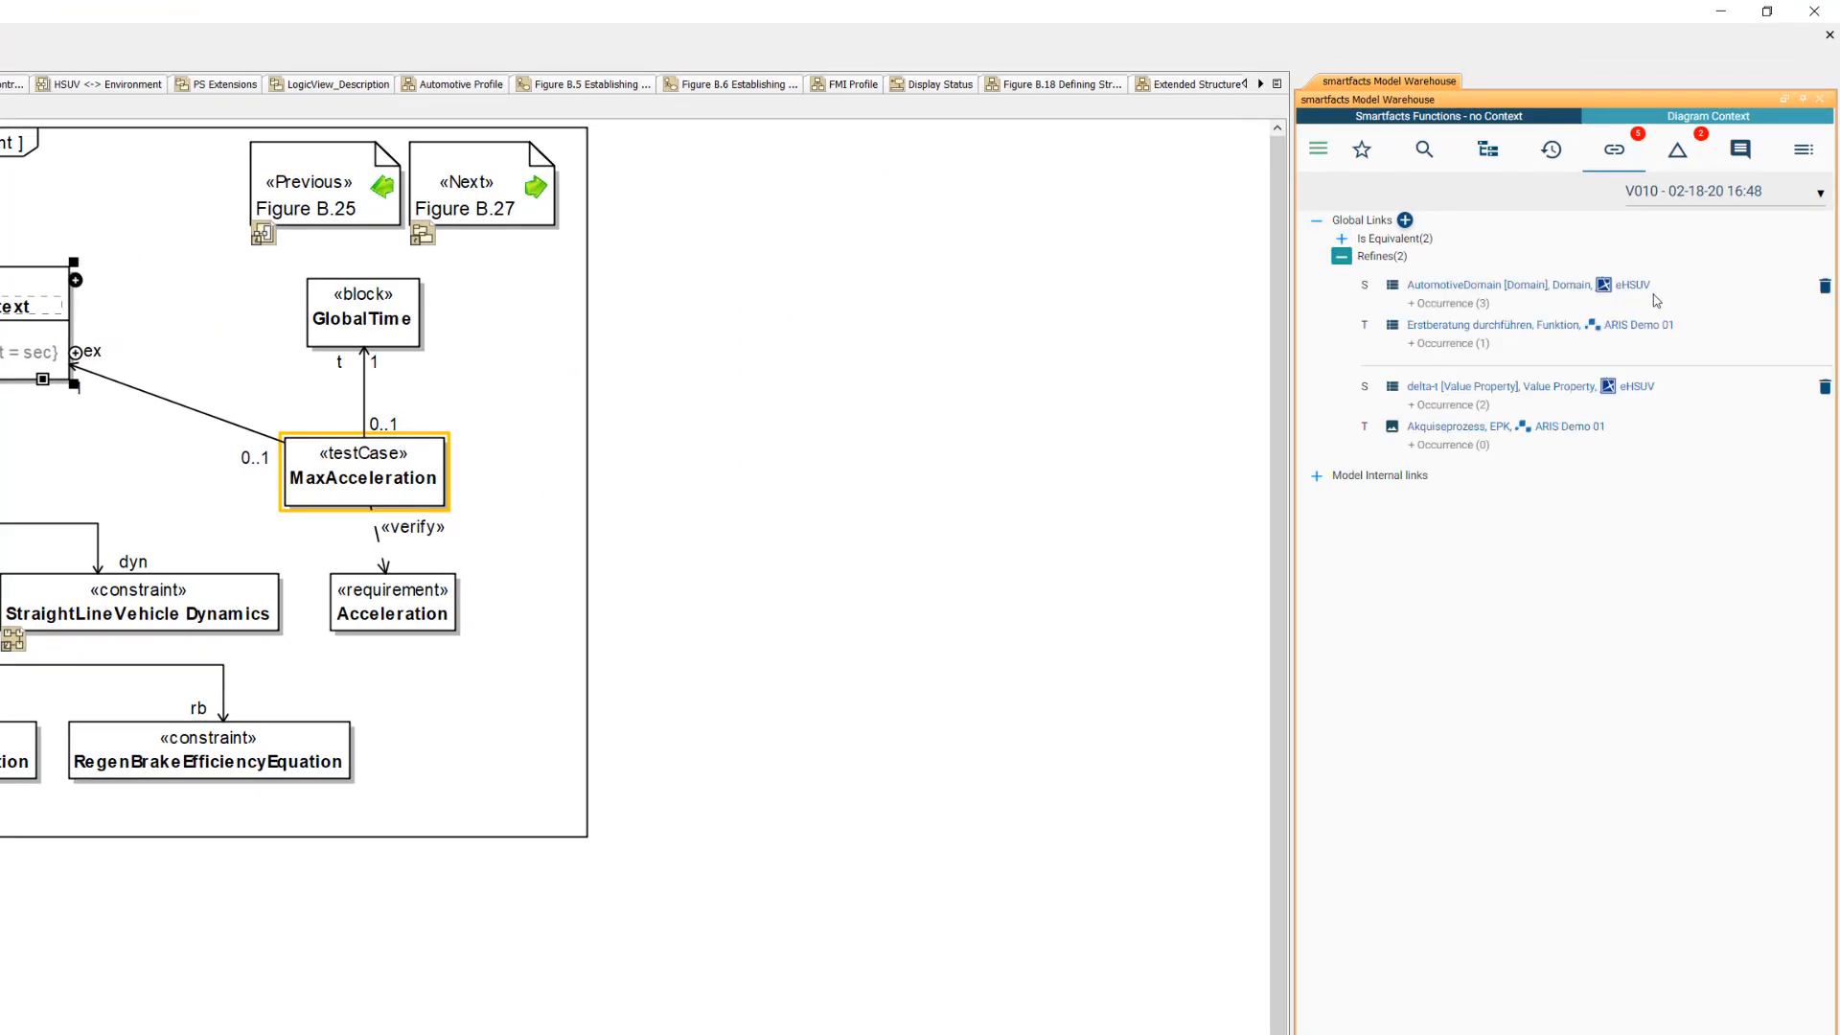
- Delete the AutomotiveDomain and delta-t Refines links from the global links
click(1823, 287)
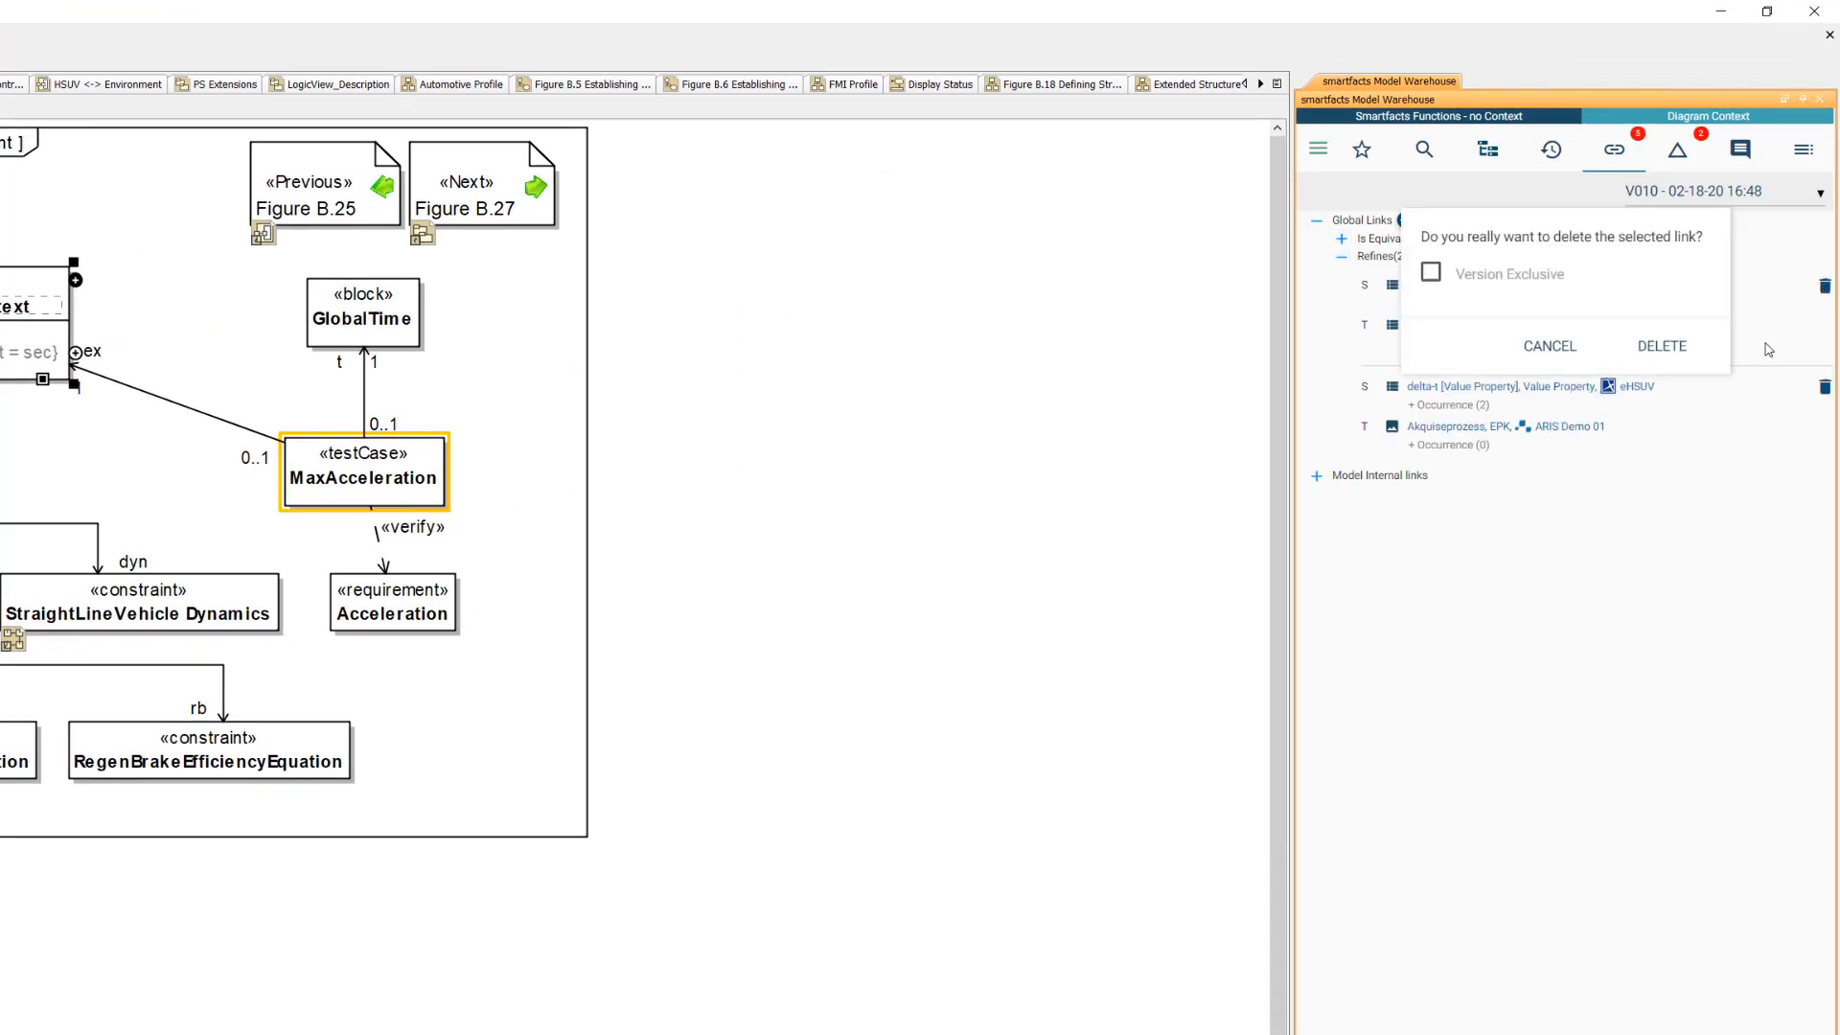
click(1667, 347)
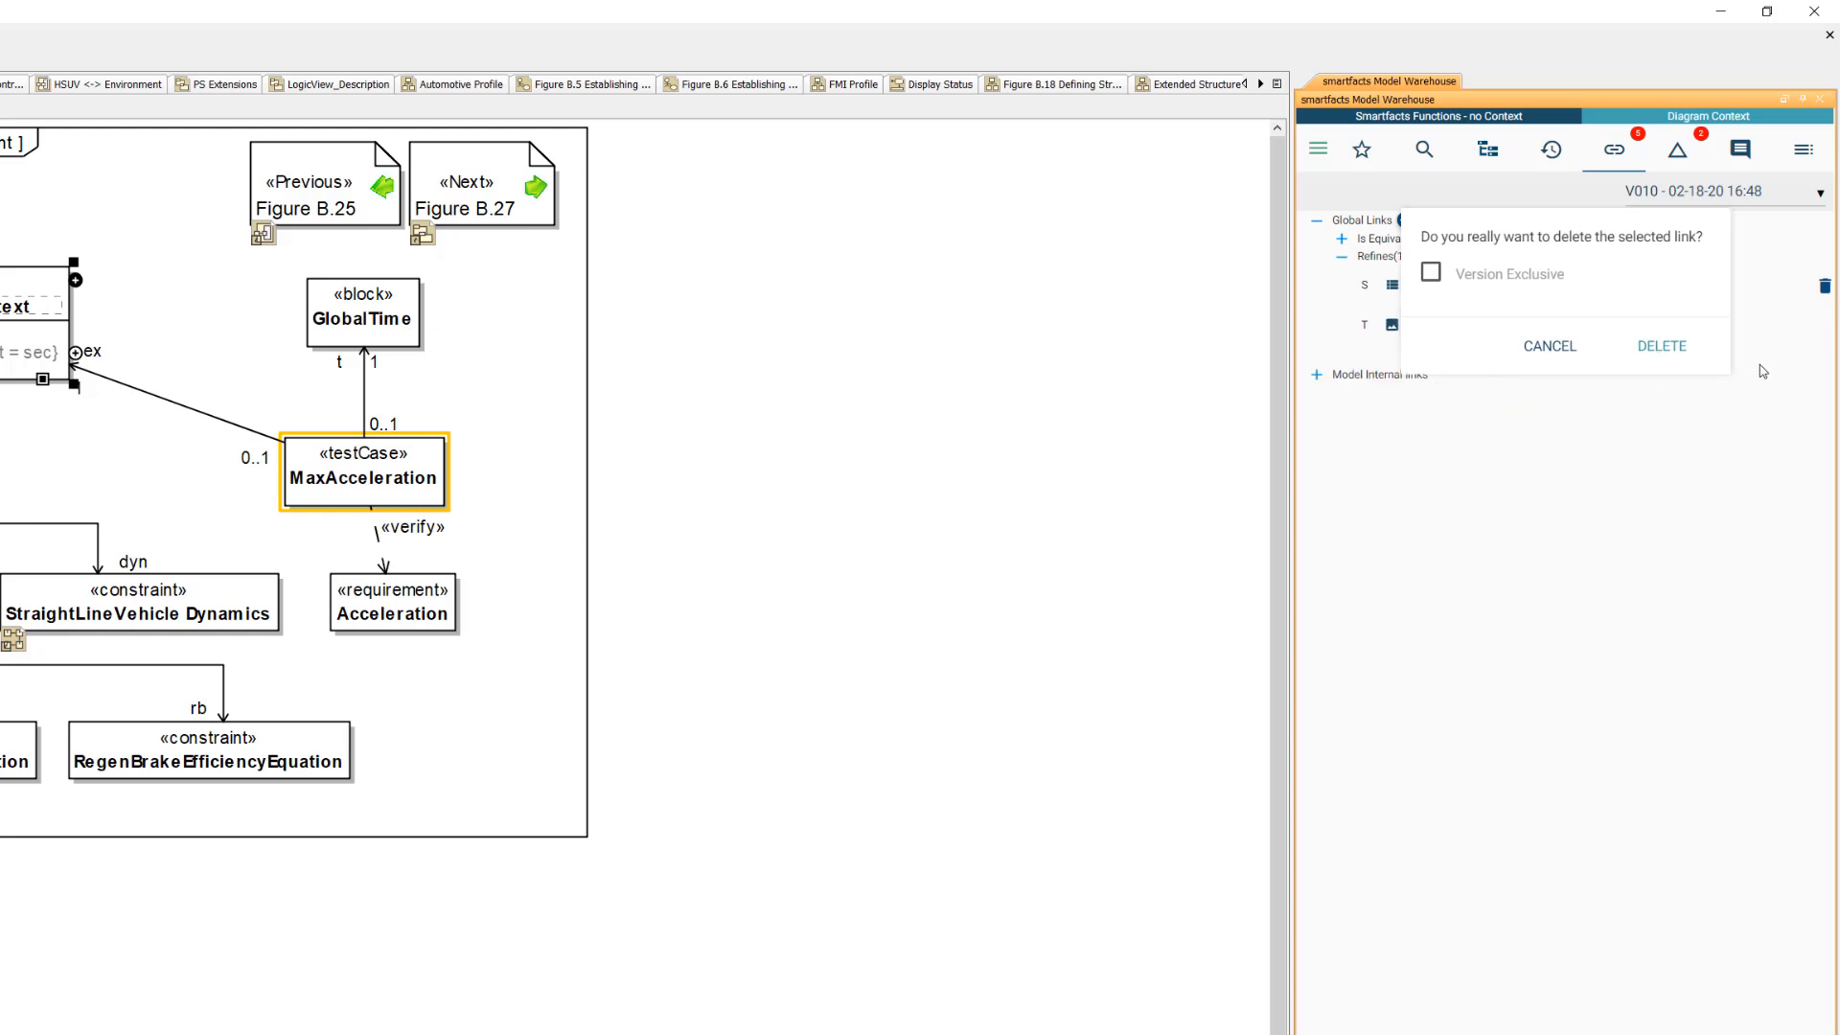
click(1823, 286)
click(1664, 348)
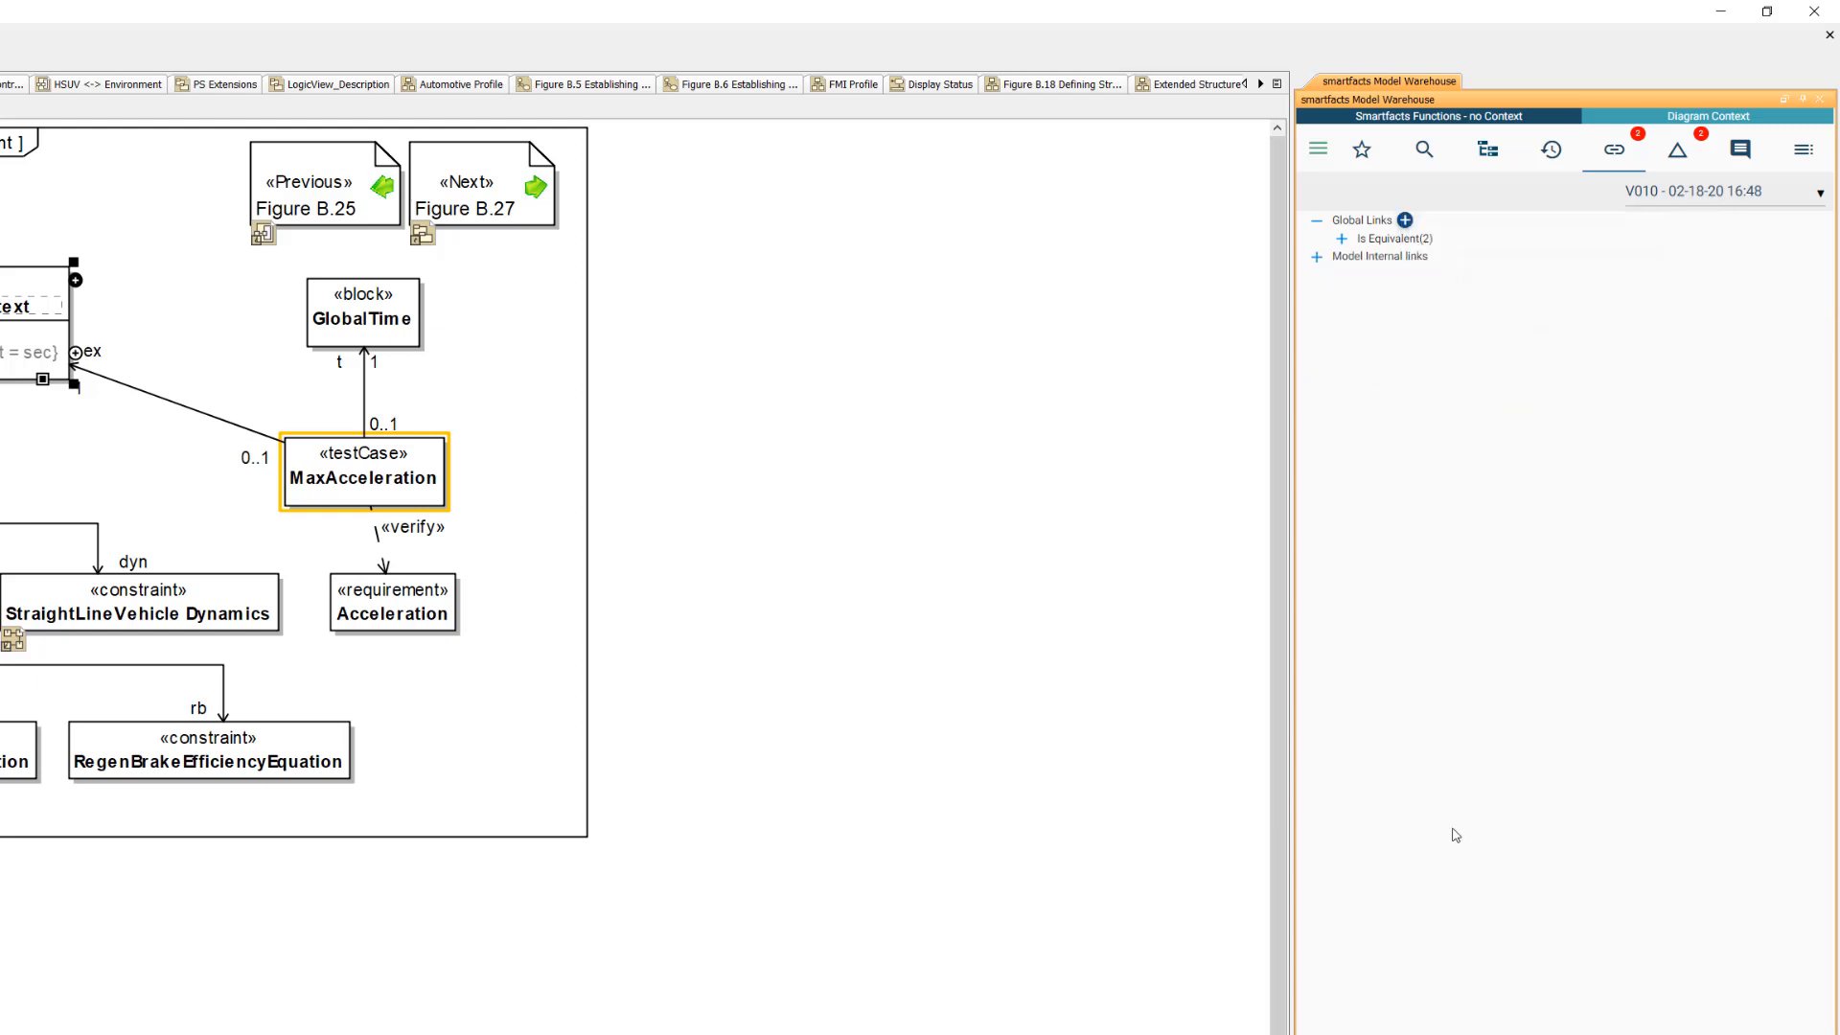